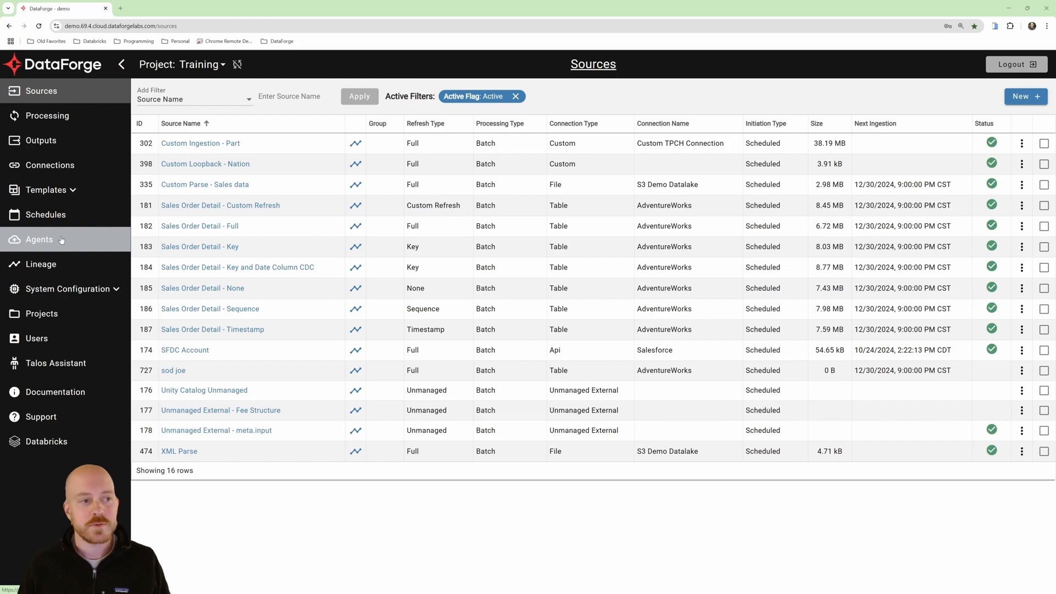
# Start a new Table source connection named "AW SQL Server" with the description "demo"
pyautogui.click(62, 168)
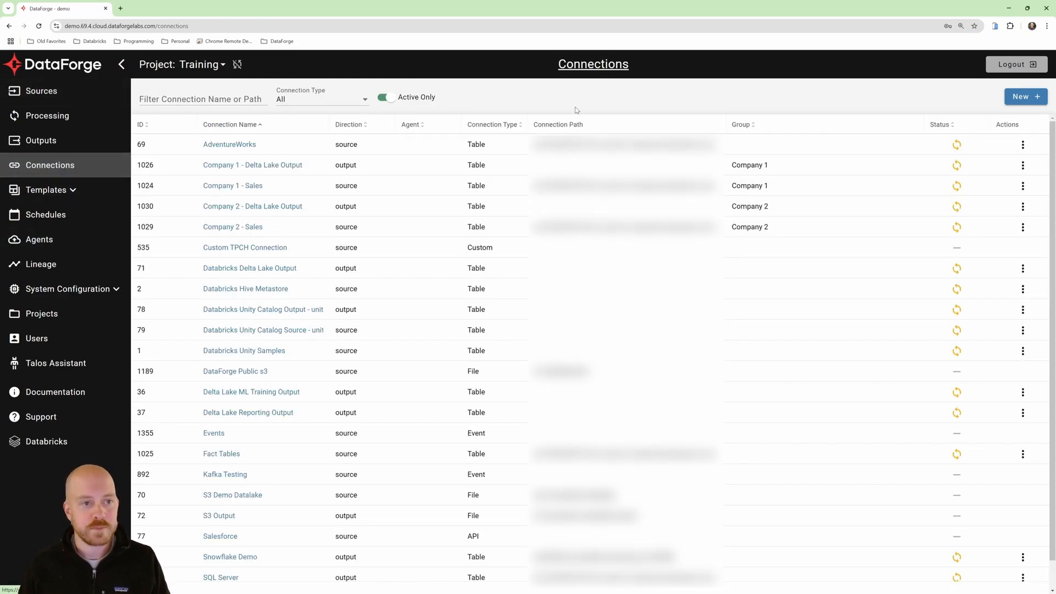
pyautogui.click(1023, 97)
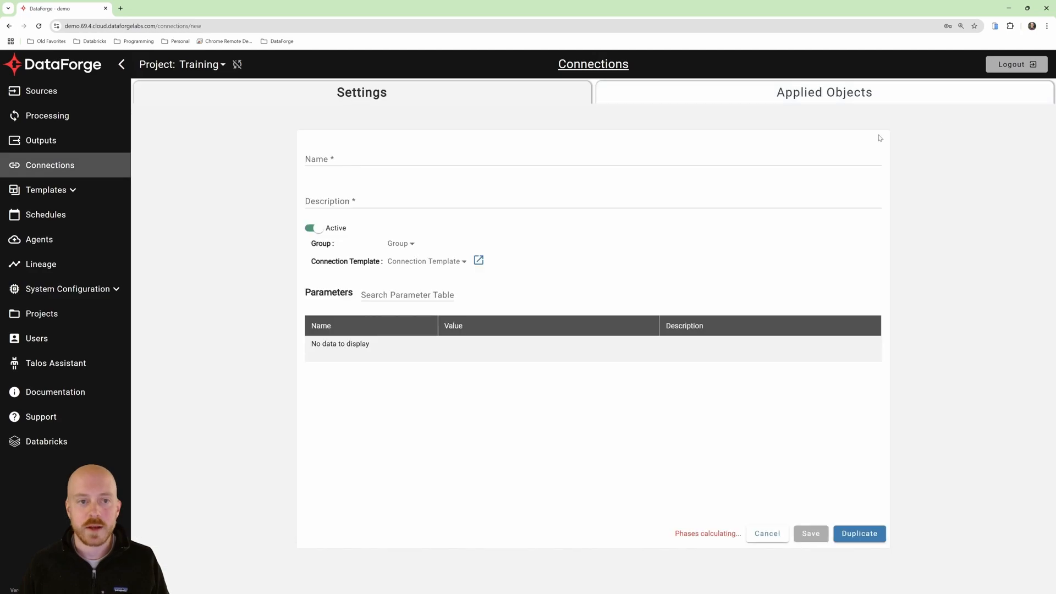
pyautogui.click(581, 156)
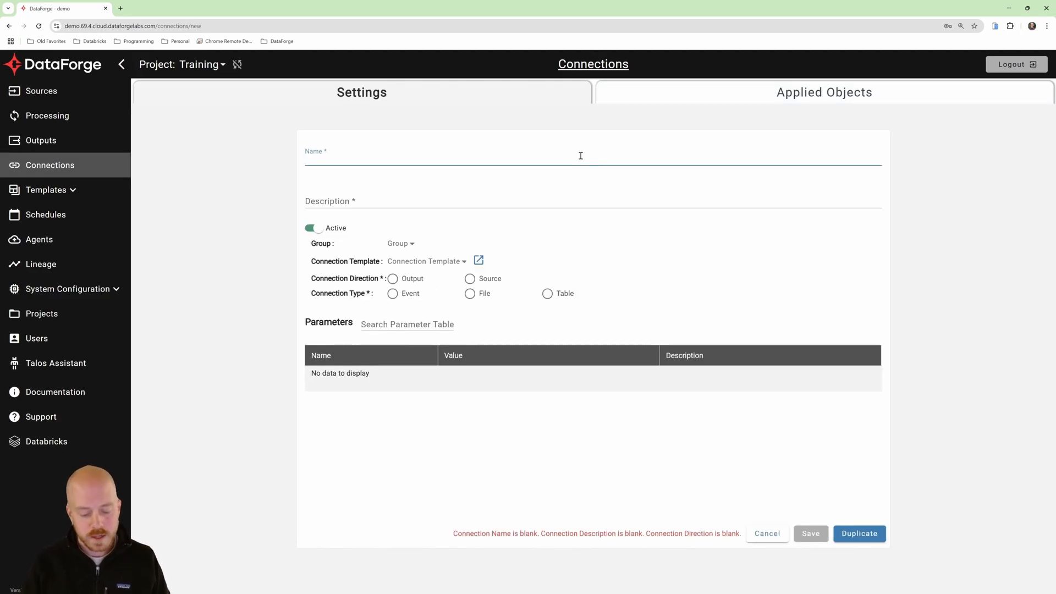
pyautogui.write('AW SQL')
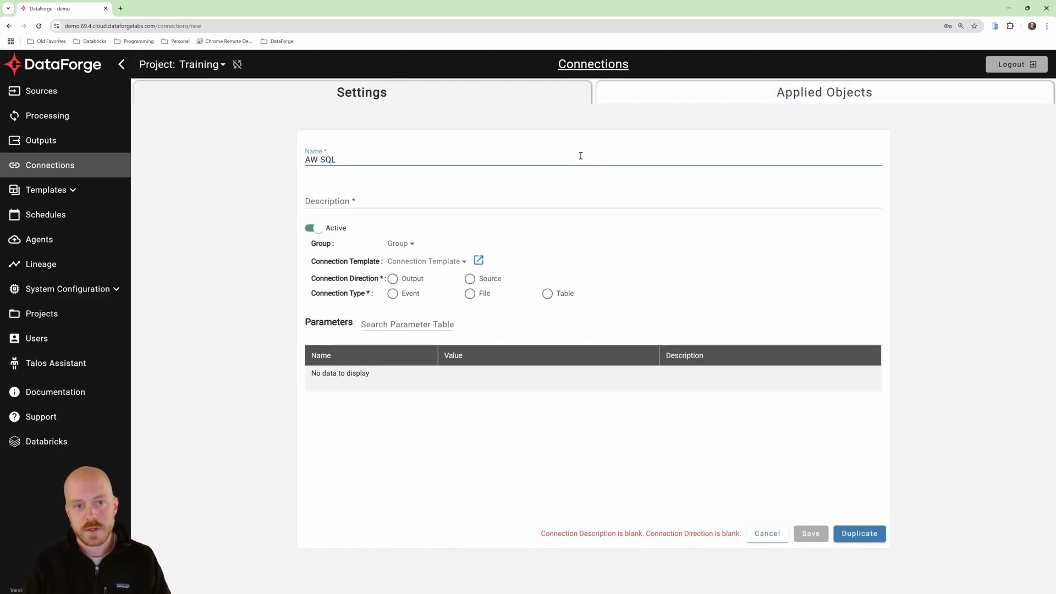
pyautogui.write(' Server')
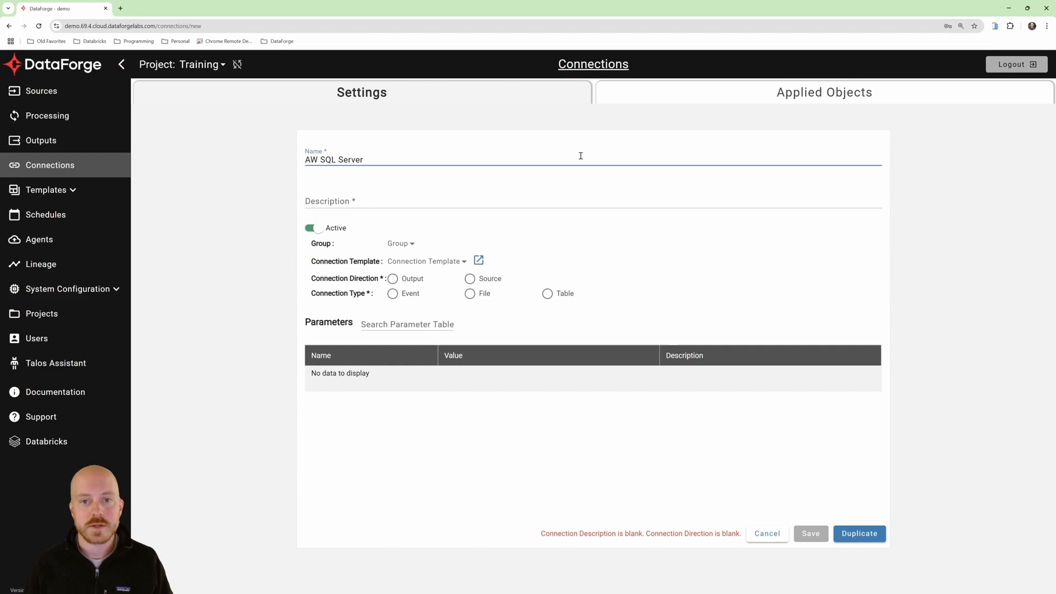
pyautogui.click(555, 198)
pyautogui.write('demo')
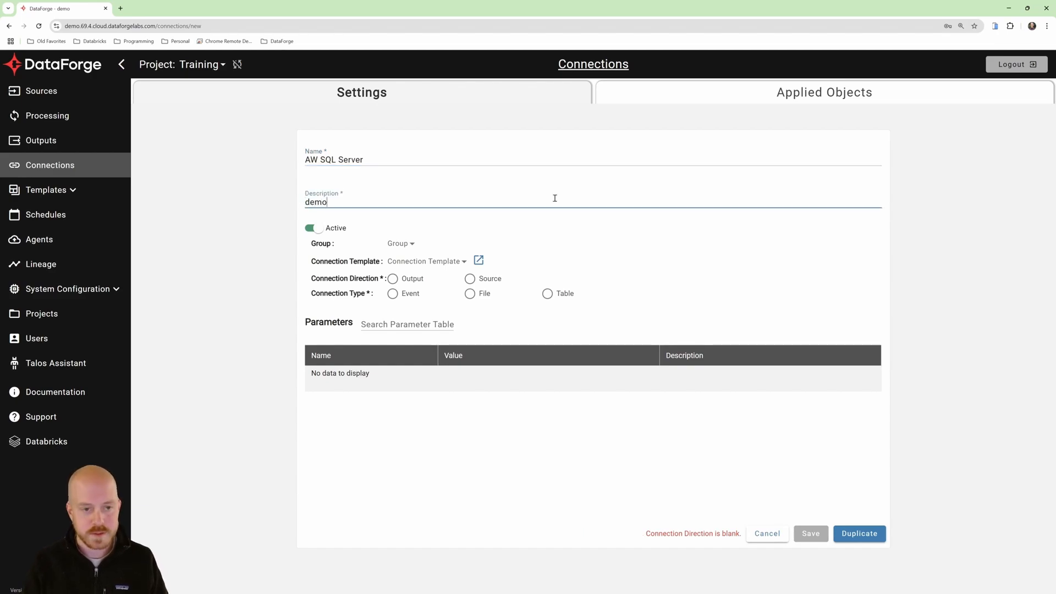
pyautogui.click(490, 279)
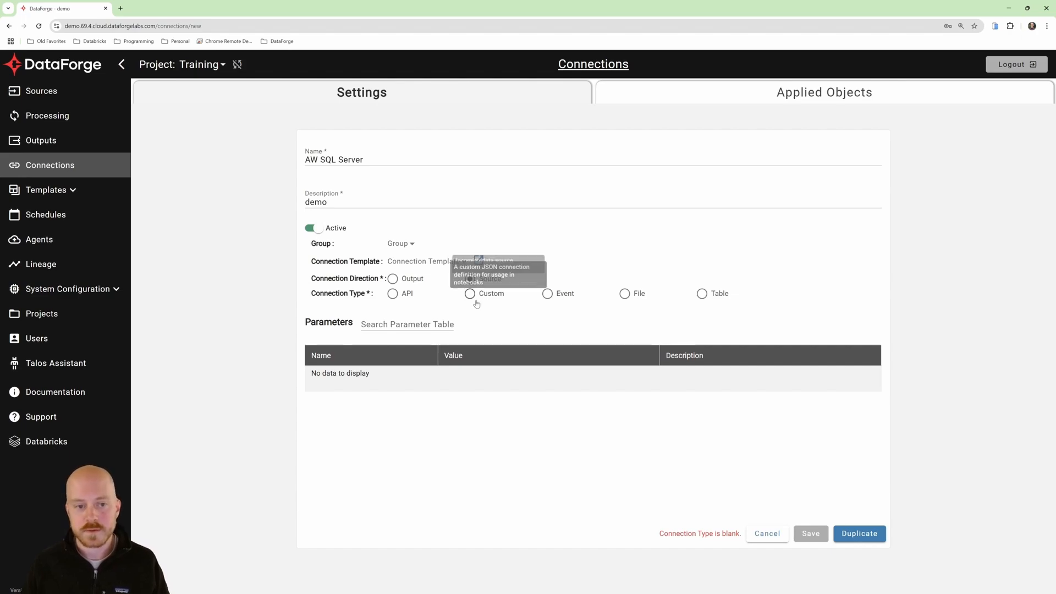
pyautogui.click(701, 295)
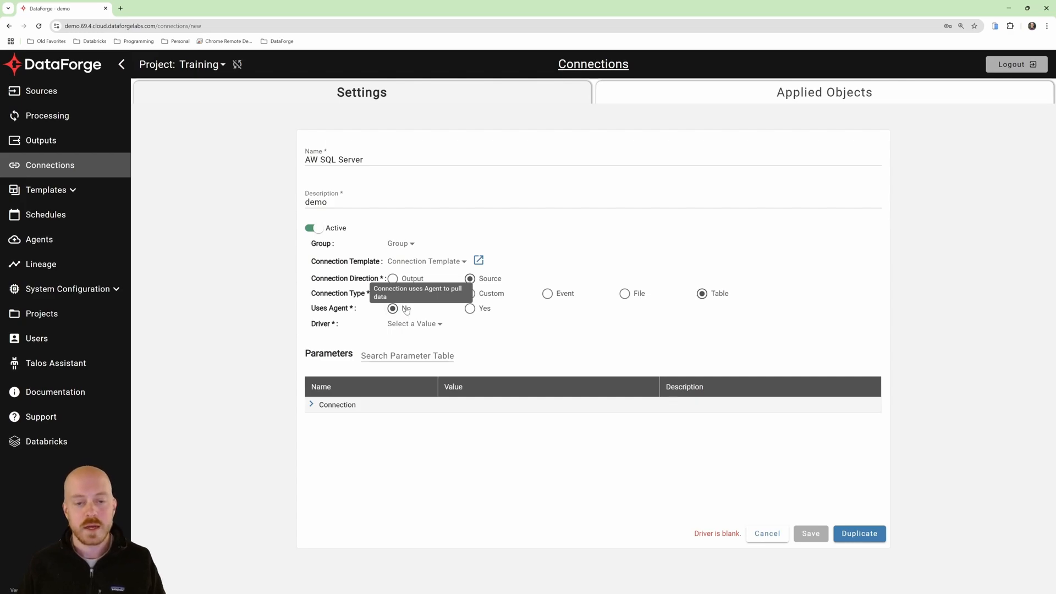
pyautogui.click(470, 309)
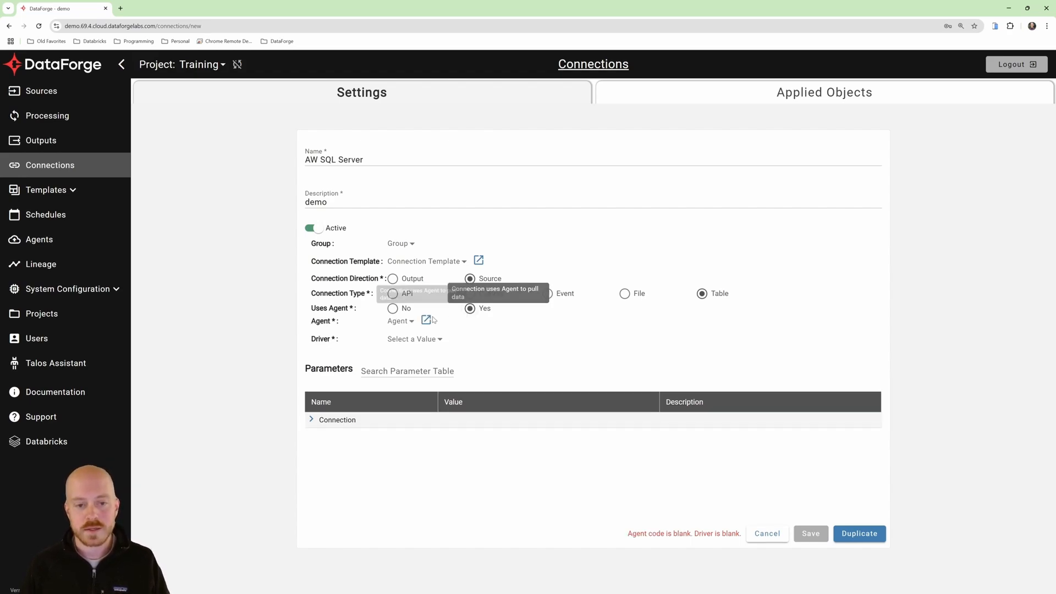
pyautogui.click(401, 322)
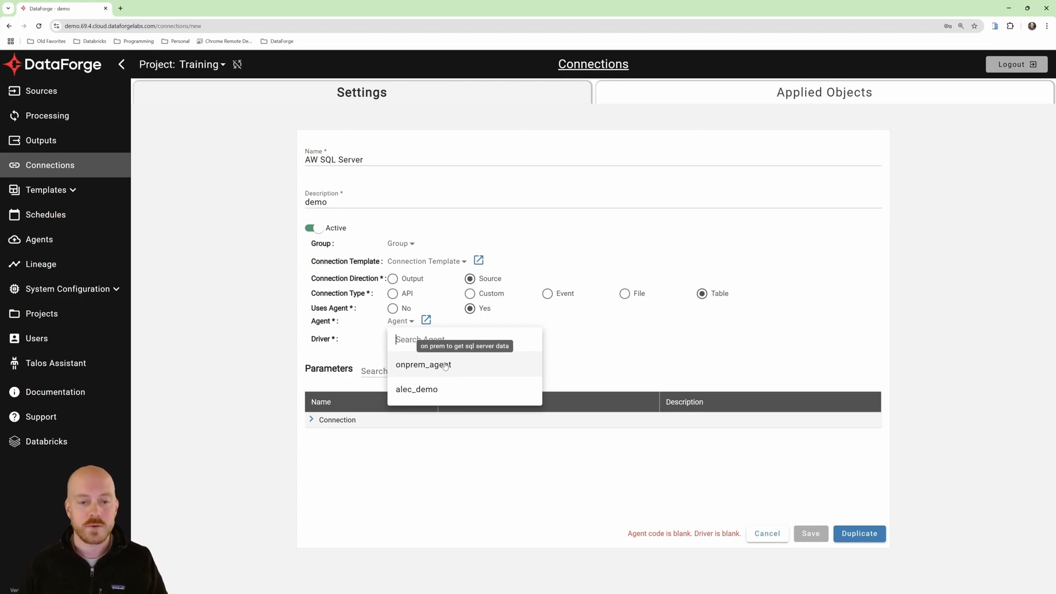
pyautogui.click(582, 340)
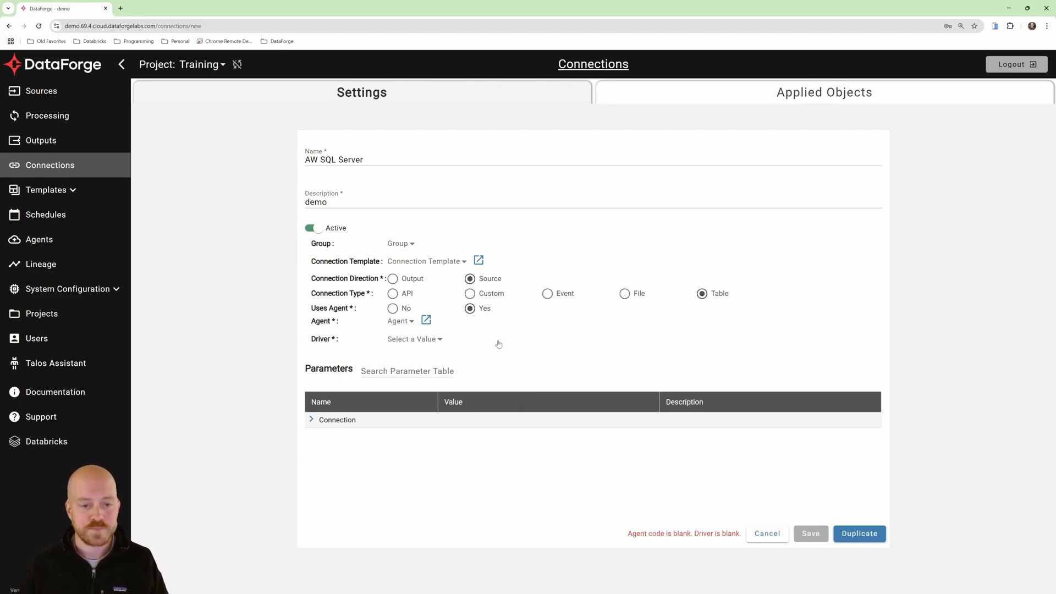
pyautogui.click(404, 313)
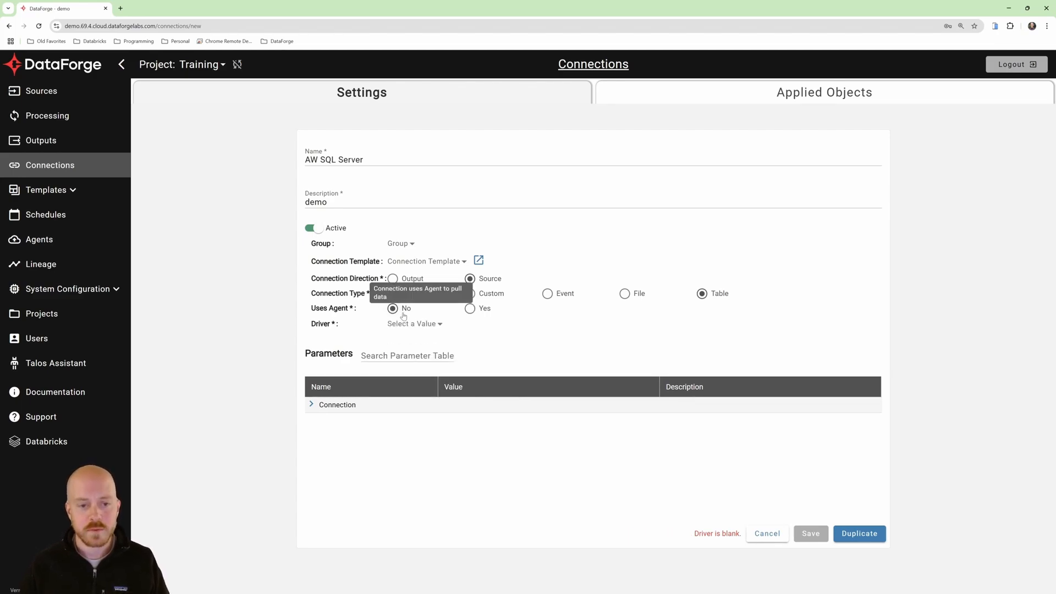
# Choose SQL Server as the connection's driver
pyautogui.click(429, 326)
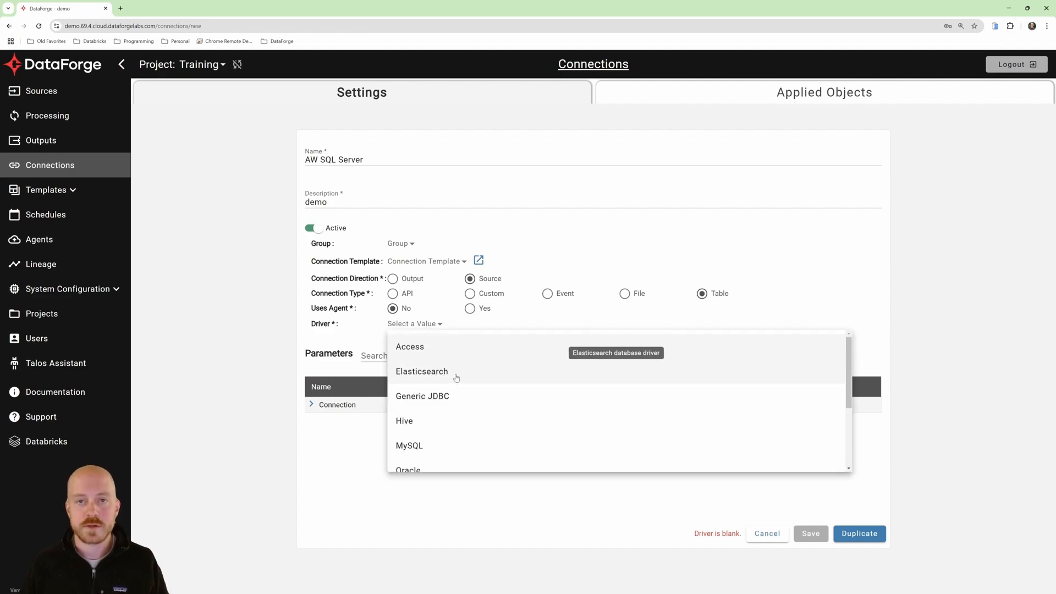
pyautogui.scroll(-3, 456, 378)
pyautogui.scroll(3, 457, 378)
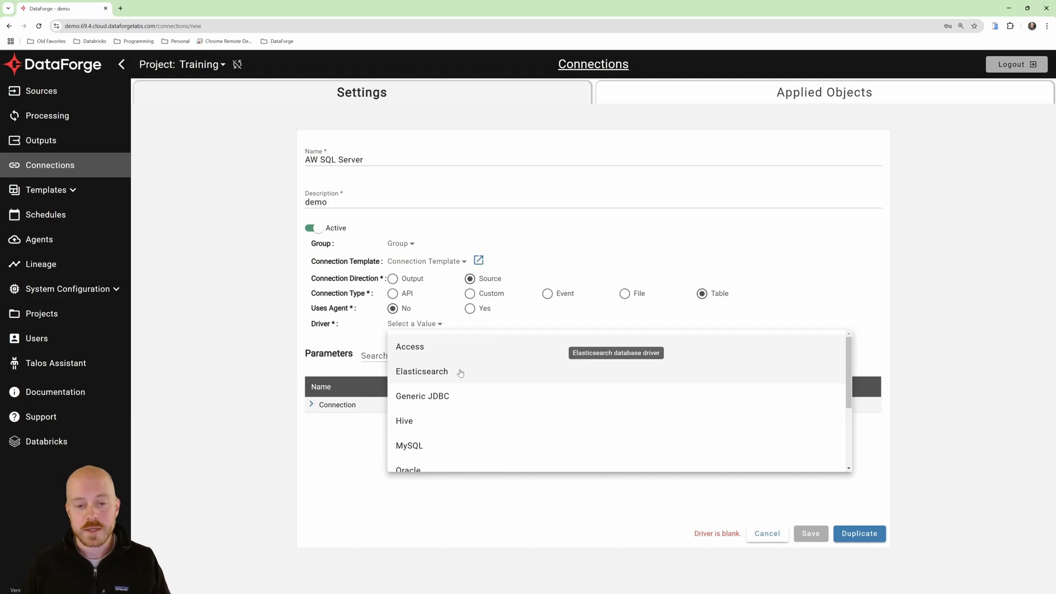
pyautogui.scroll(-3, 460, 373)
pyautogui.scroll(2, 459, 371)
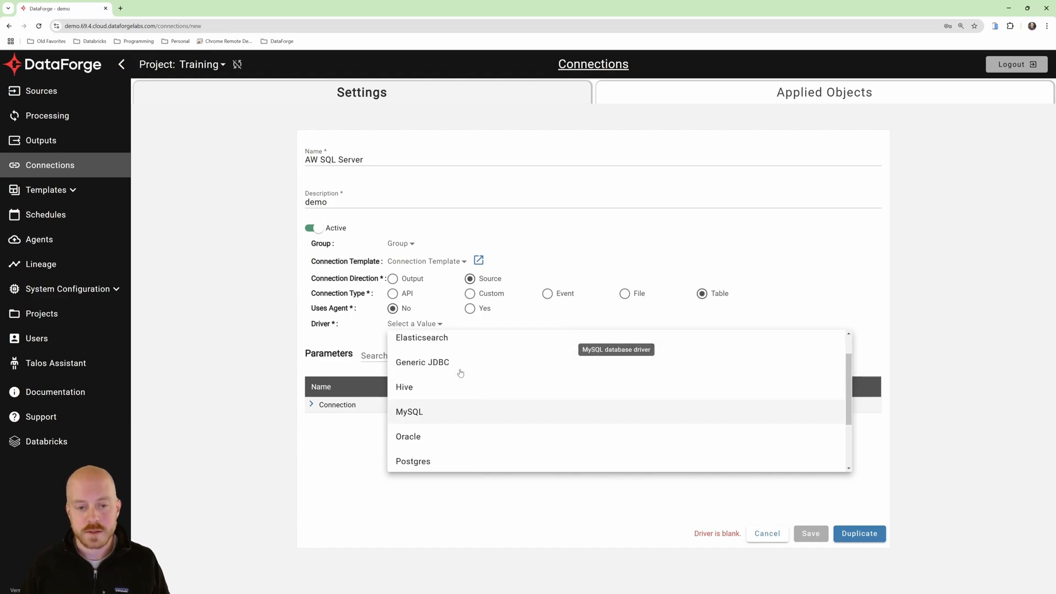
pyautogui.scroll(-3, 456, 385)
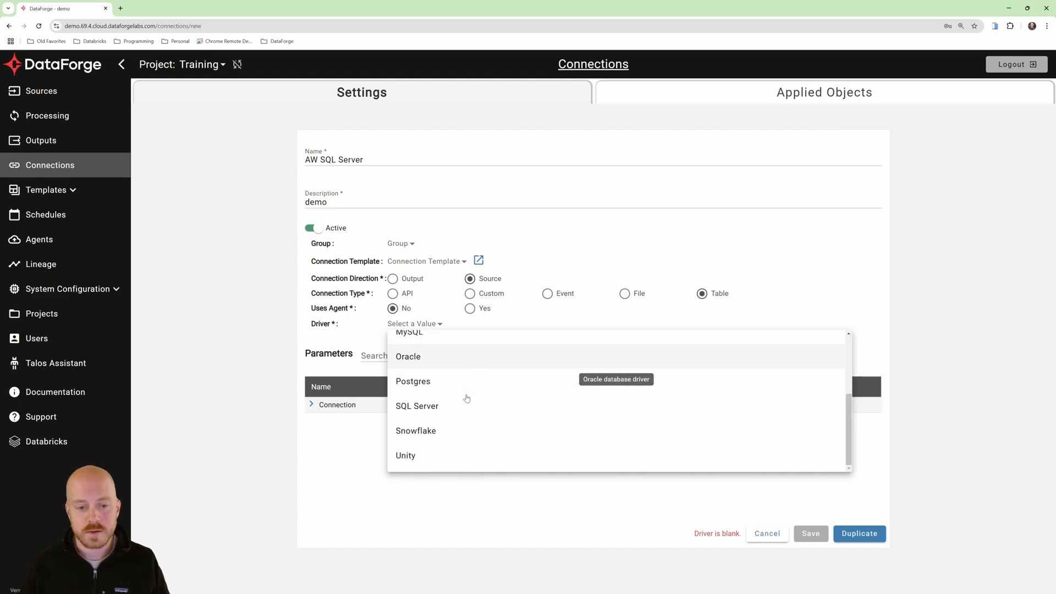
pyautogui.click(470, 407)
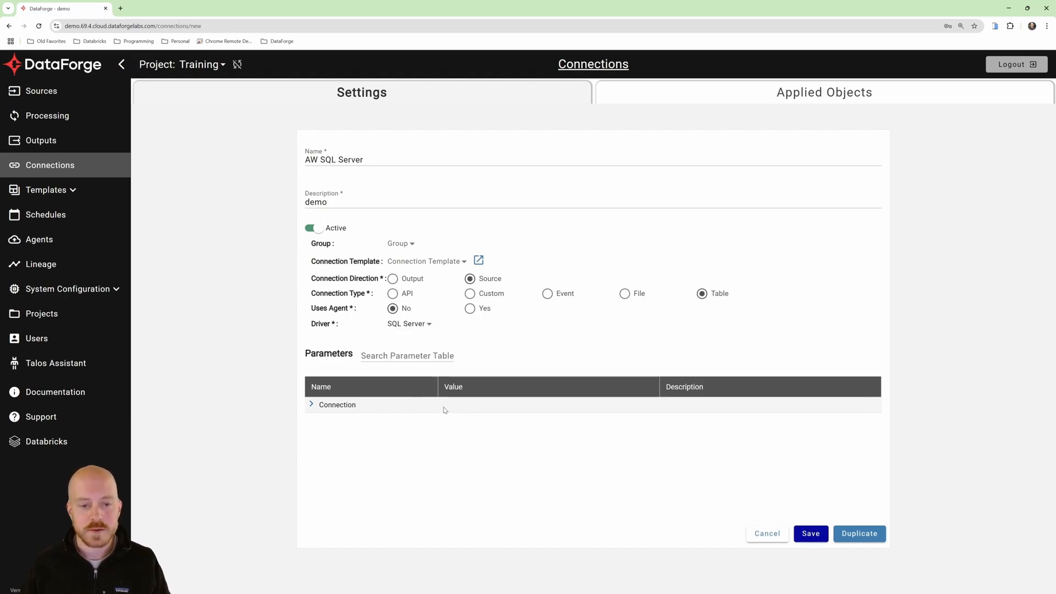
# In the connection parameters, set the database name to AdventureWorks2019 and paste the server's host name
pyautogui.click(312, 405)
pyautogui.scroll(-3, 312, 407)
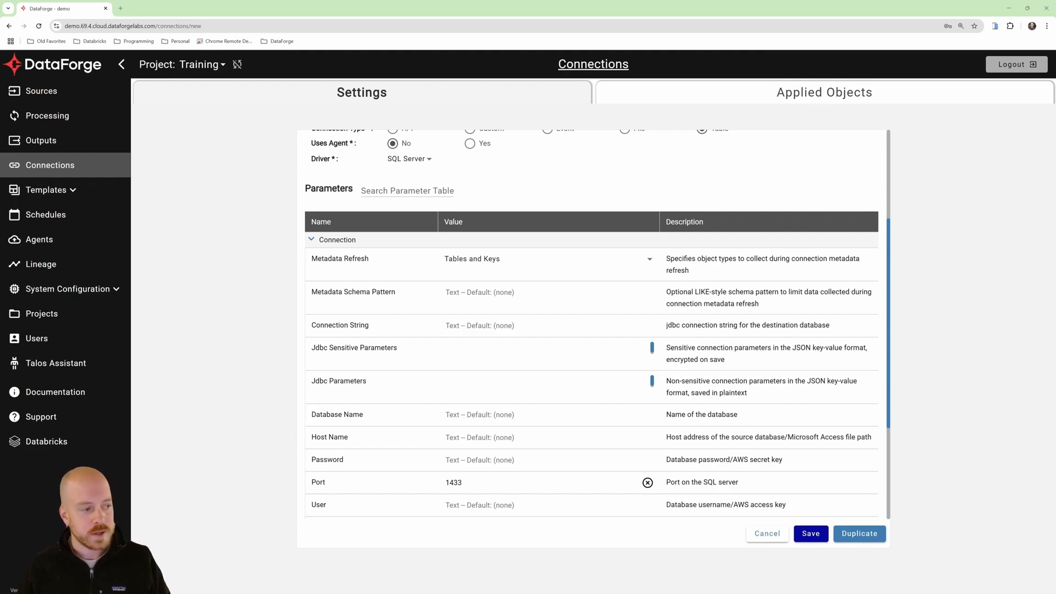
pyautogui.click(468, 414)
pyautogui.write('AdventureWorks2019')
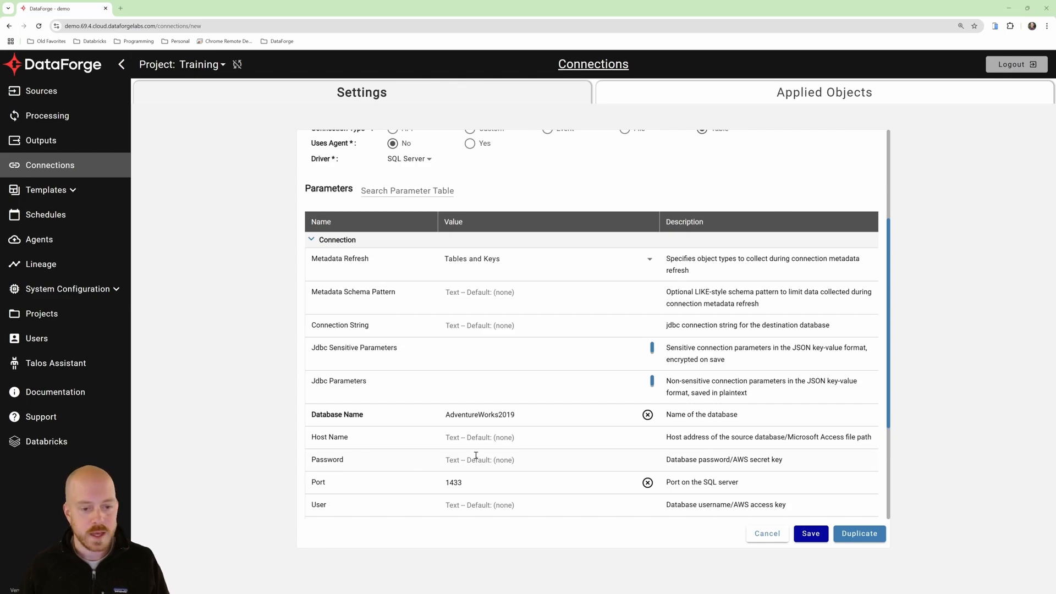
pyautogui.click(471, 437)
pyautogui.hotkey('ctrl', 'v')
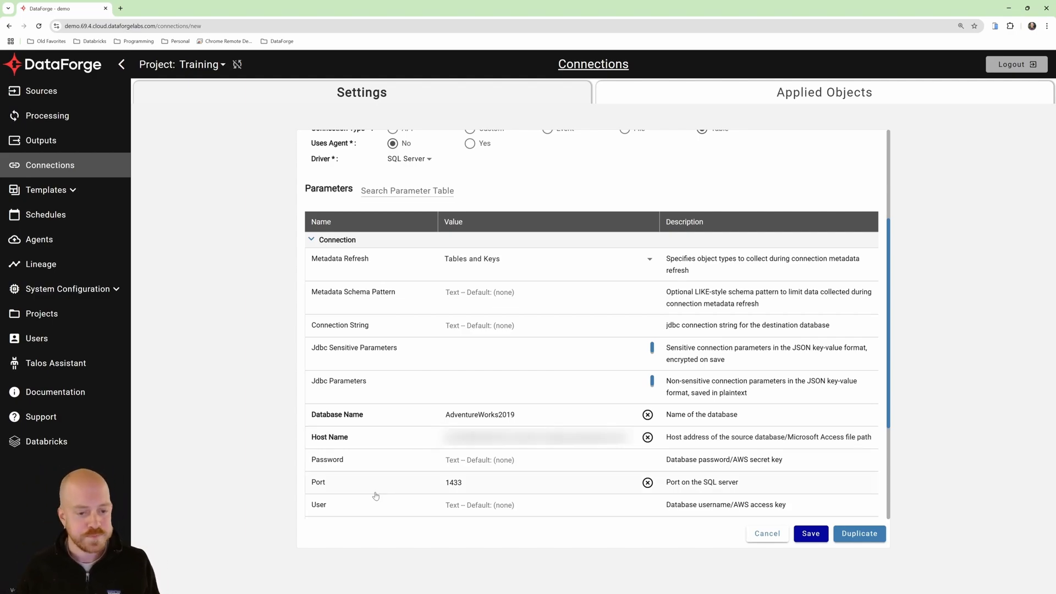
# Set the database user to "sa" and enter the database password in the connection parameters
pyautogui.click(467, 505)
pyautogui.write('sa')
pyautogui.click(483, 459)
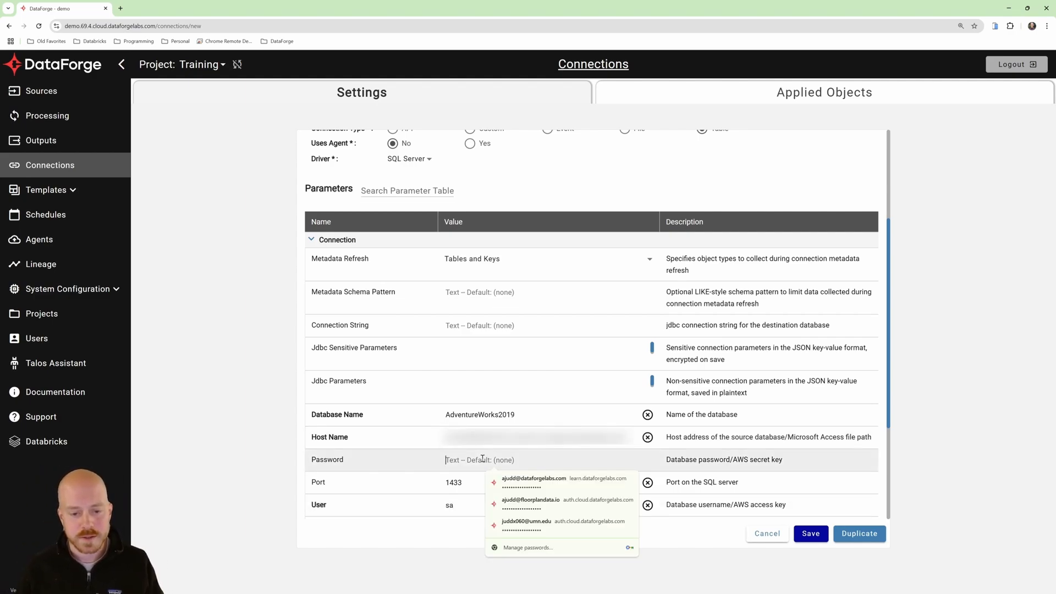
pyautogui.write('••••••••••')
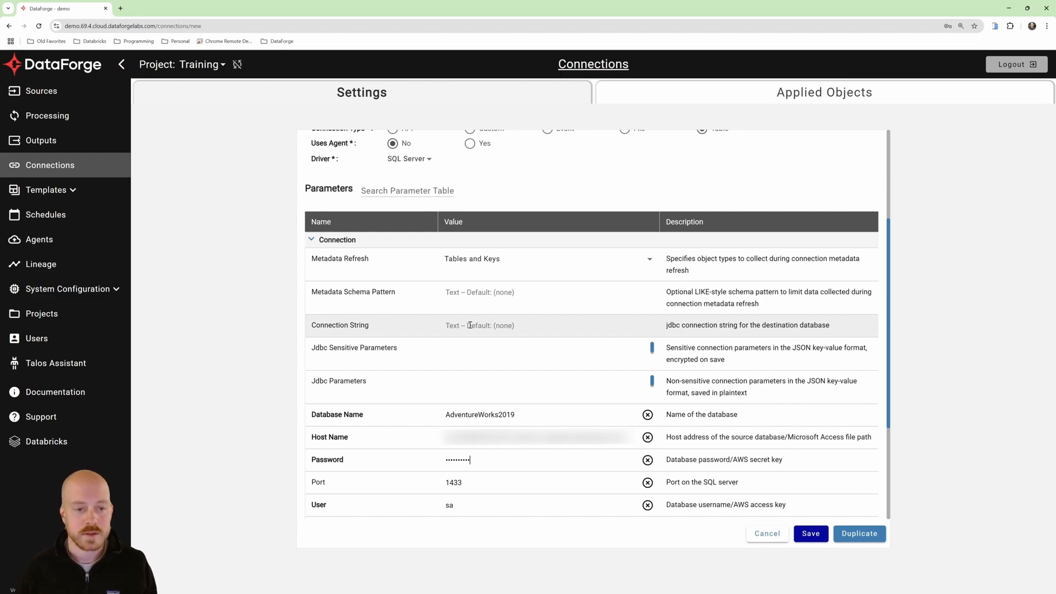
# Review the remaining connection parameters, including the Metadata Refresh options, and save the connection
pyautogui.scroll(-3, 470, 325)
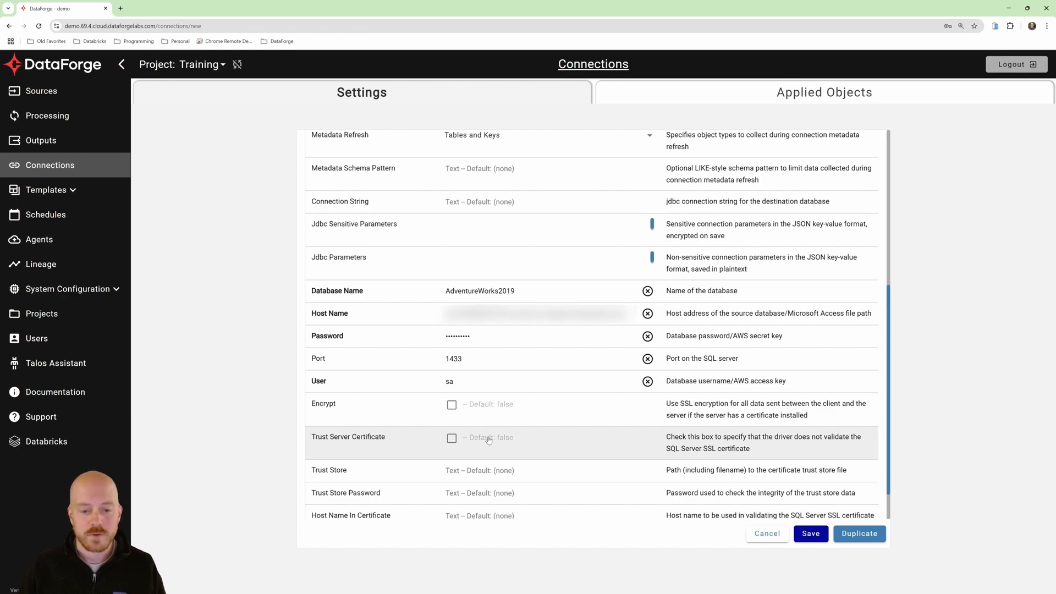
pyautogui.scroll(5, 487, 440)
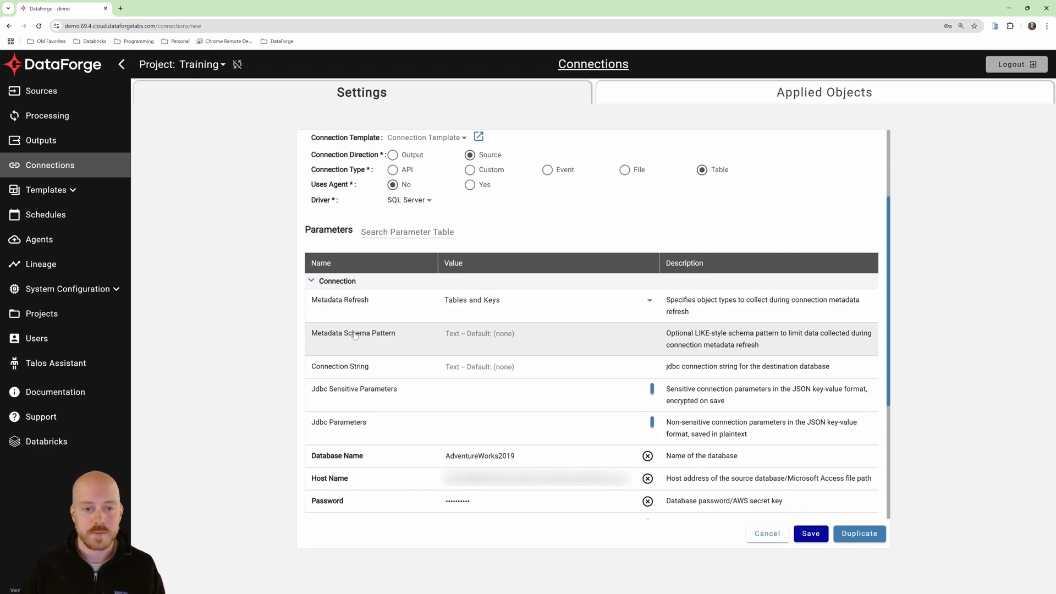
pyautogui.click(490, 303)
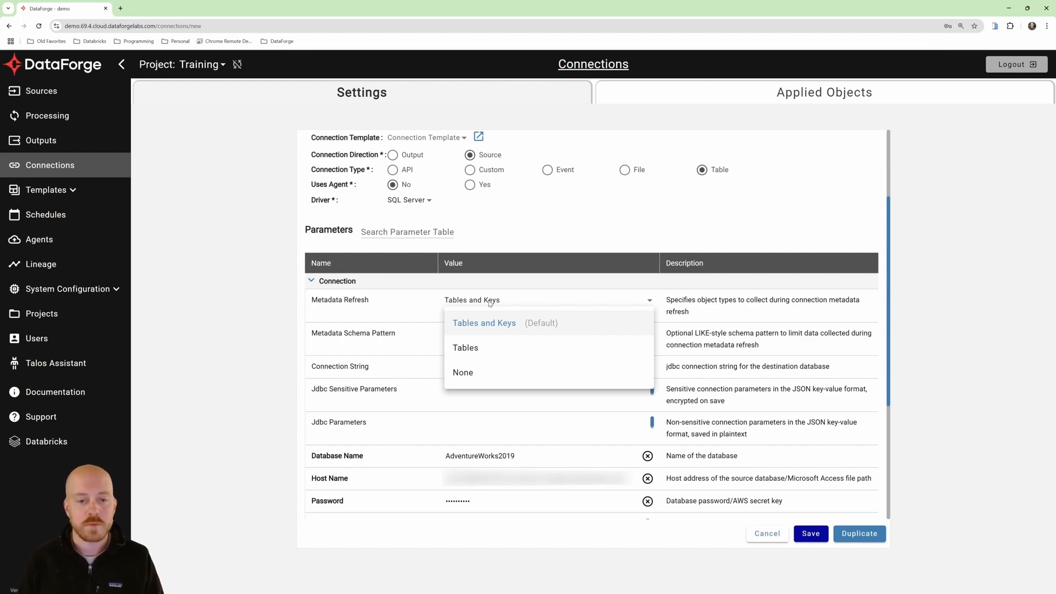
pyautogui.click(539, 216)
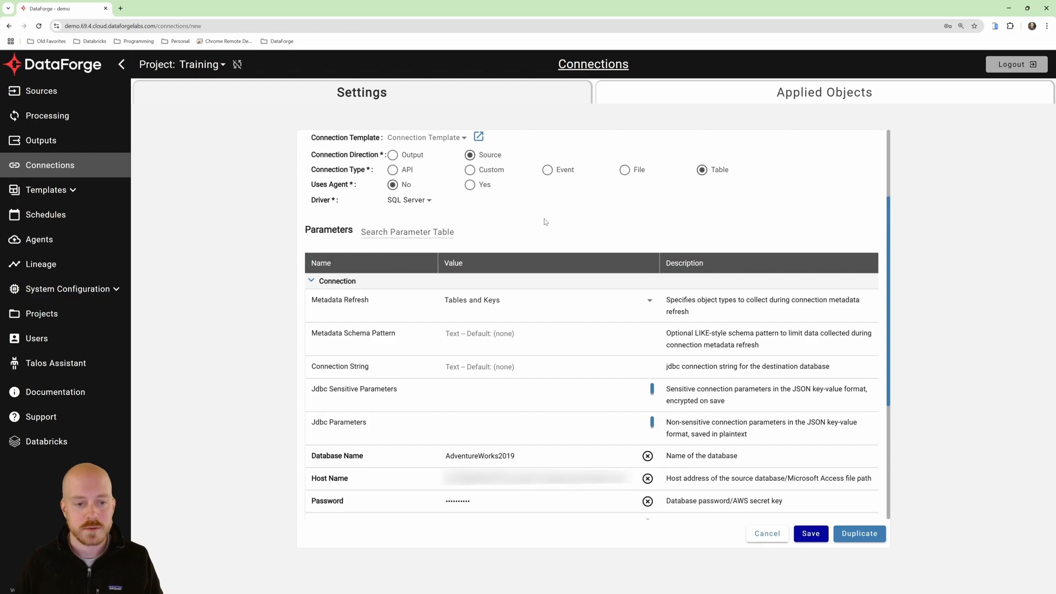
pyautogui.scroll(-3, 543, 230)
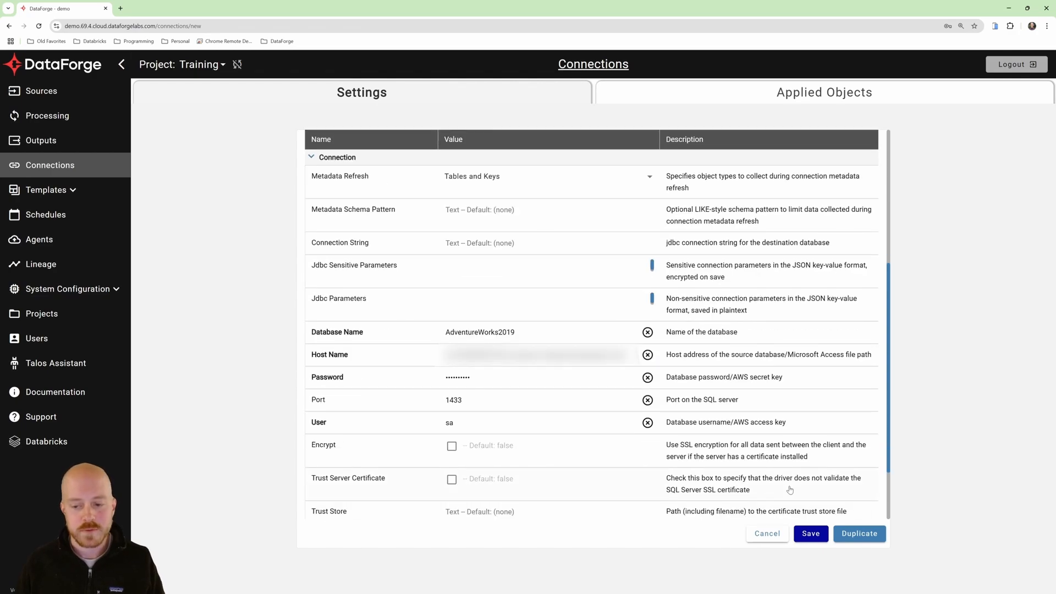
pyautogui.click(807, 534)
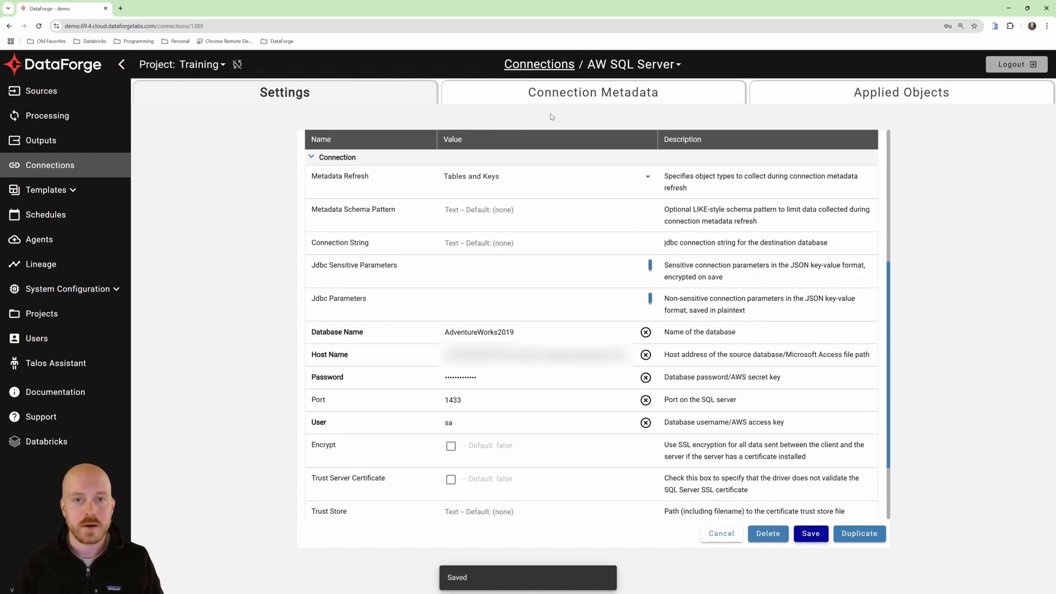
# Check the AW SQL Server connection's metadata and the validation status in the connections list
pyautogui.click(542, 94)
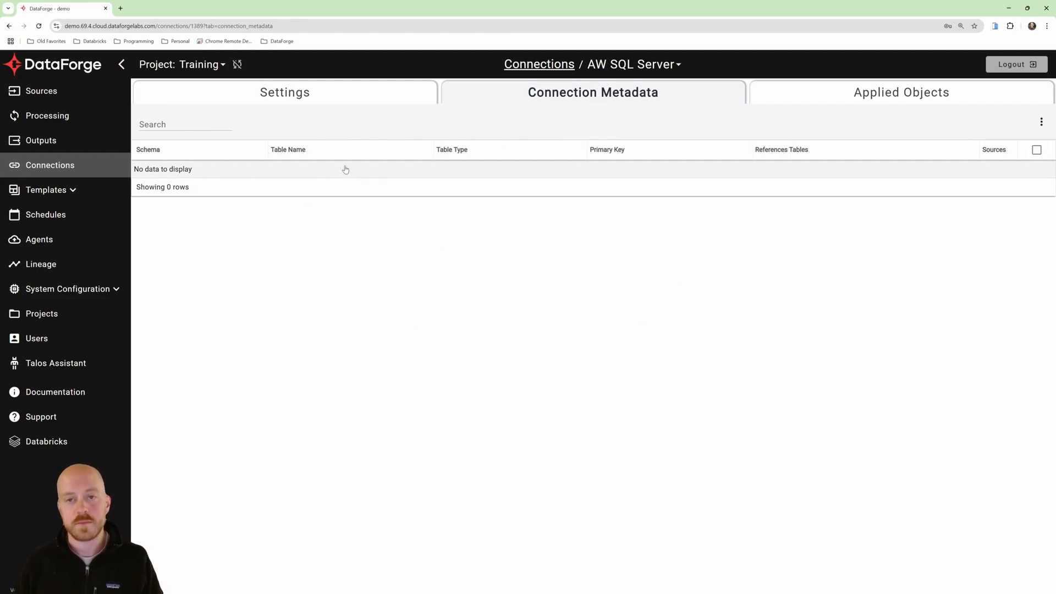
pyautogui.click(538, 66)
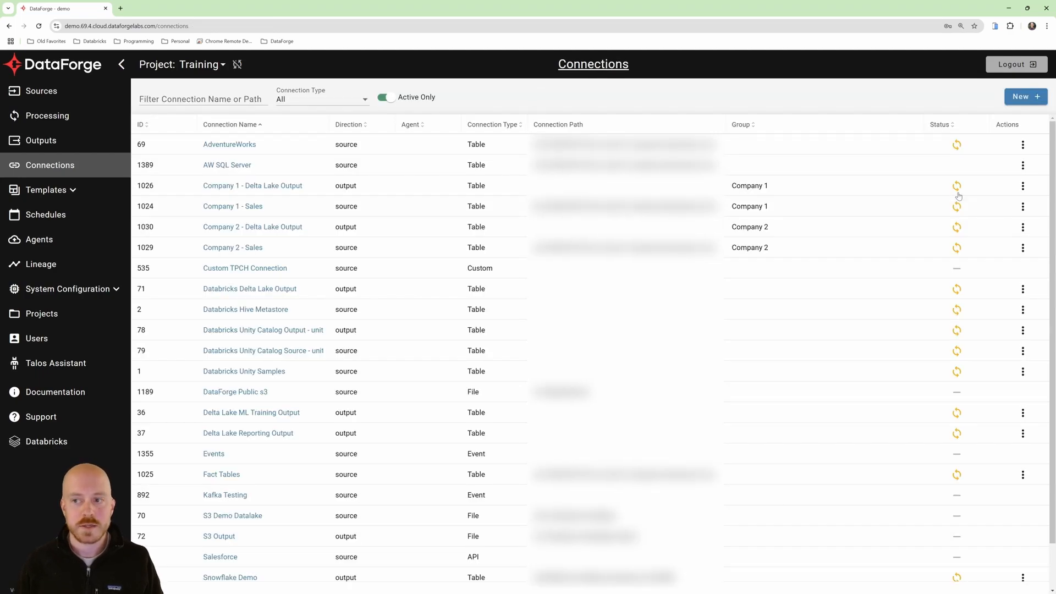
pyautogui.moveTo(957, 191)
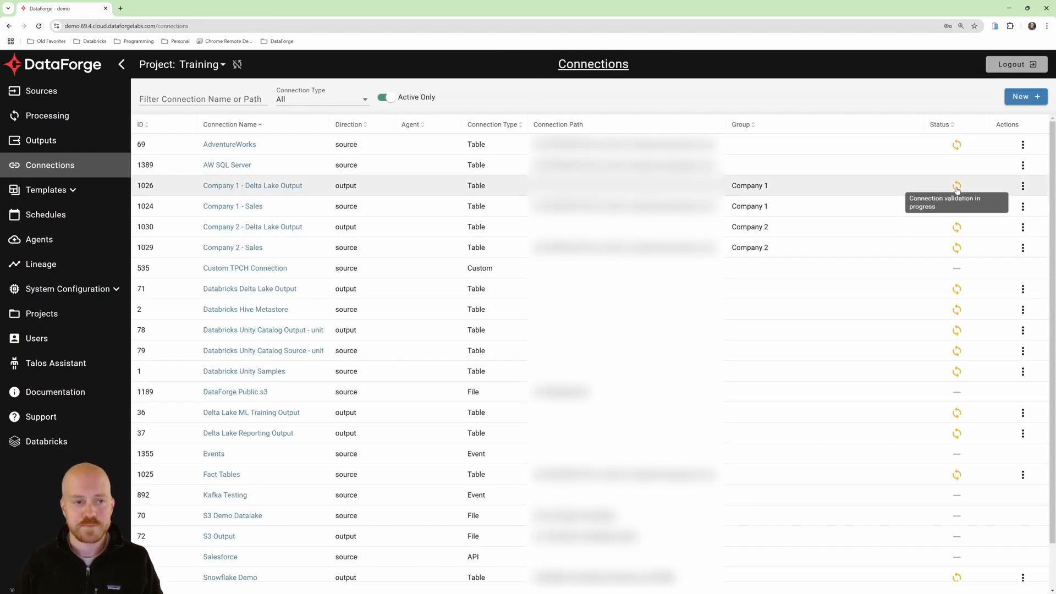
pyautogui.click(244, 165)
pyautogui.click(612, 104)
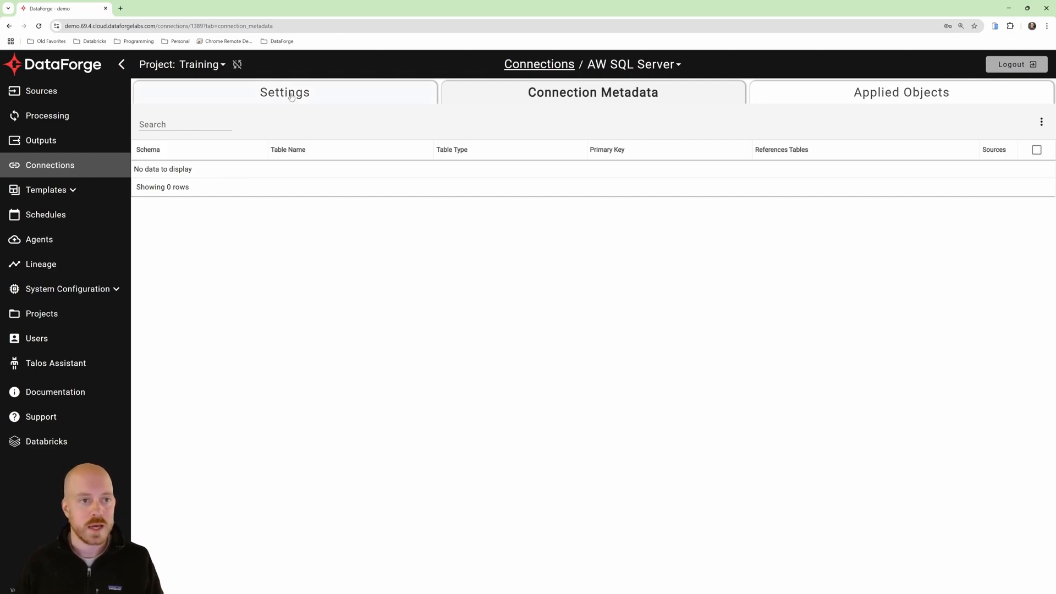
# Create a new source named "AW - Customer" with the description "demo"
pyautogui.click(58, 92)
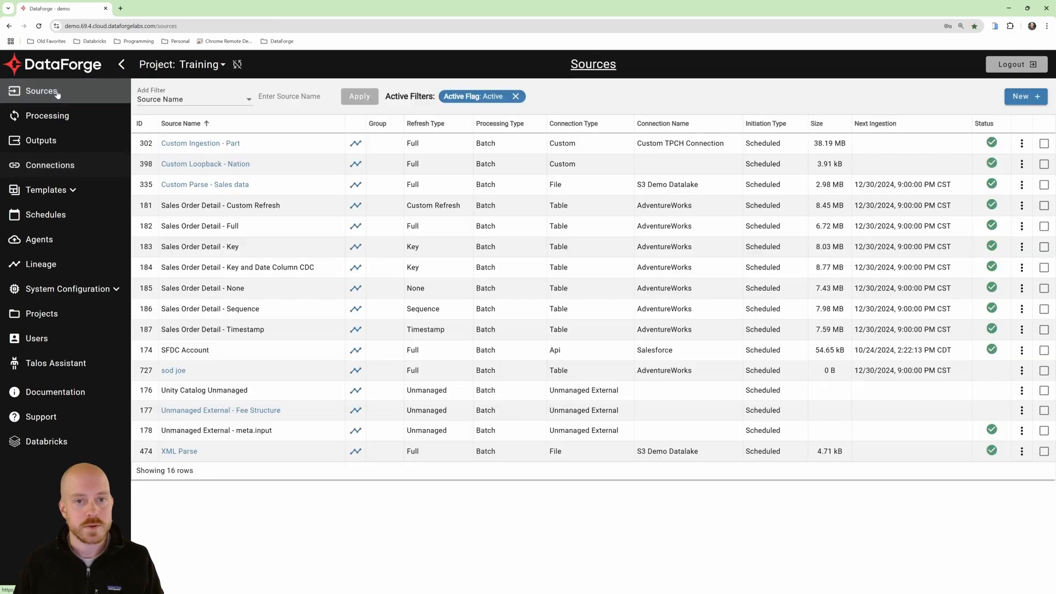
pyautogui.click(1024, 96)
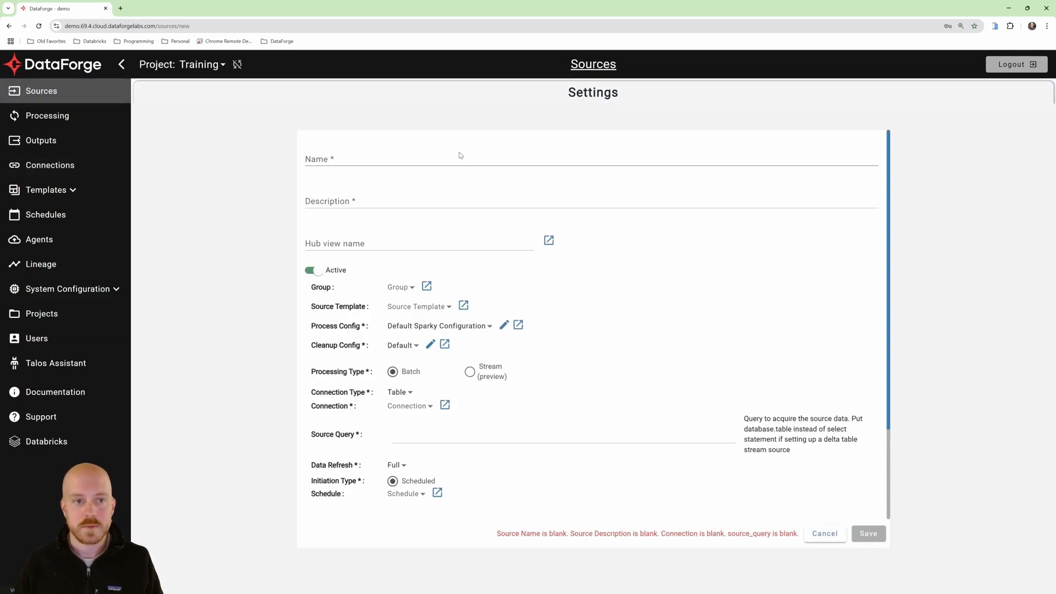
pyautogui.click(390, 156)
pyautogui.write('AW ')
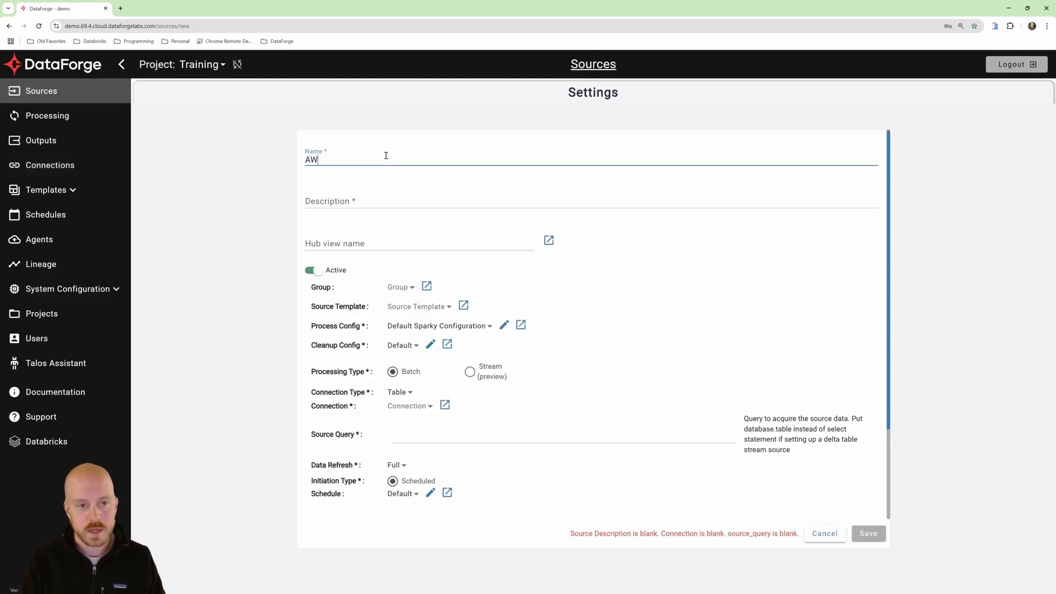
pyautogui.write('- Customer')
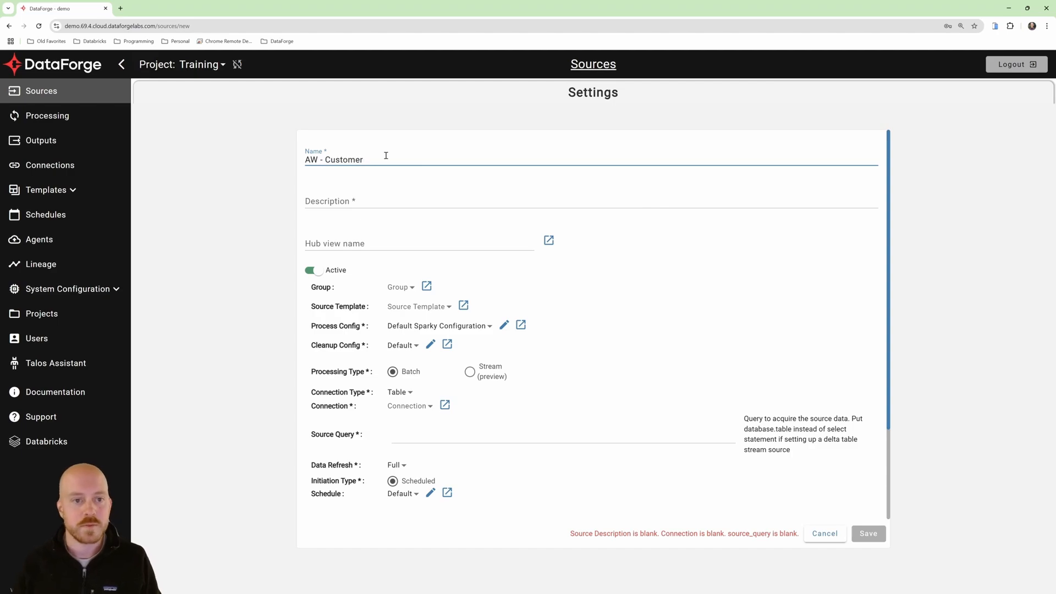
pyautogui.click(375, 205)
pyautogui.write('demo')
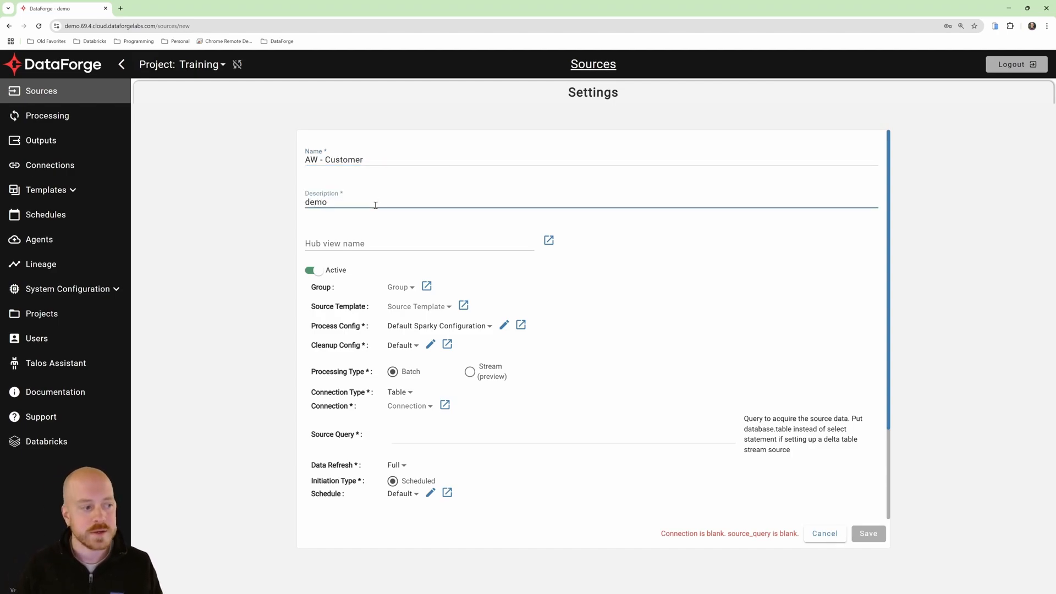
# Review the available Process Config and Cleanup Config options for the new source without changing them
pyautogui.scroll(-1, 599, 266)
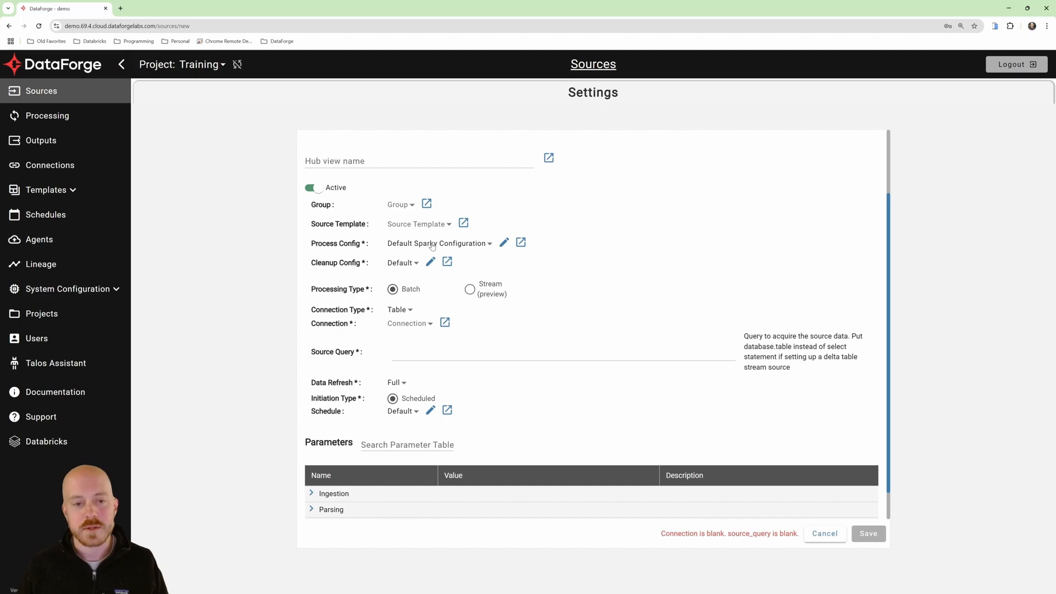
pyautogui.click(432, 245)
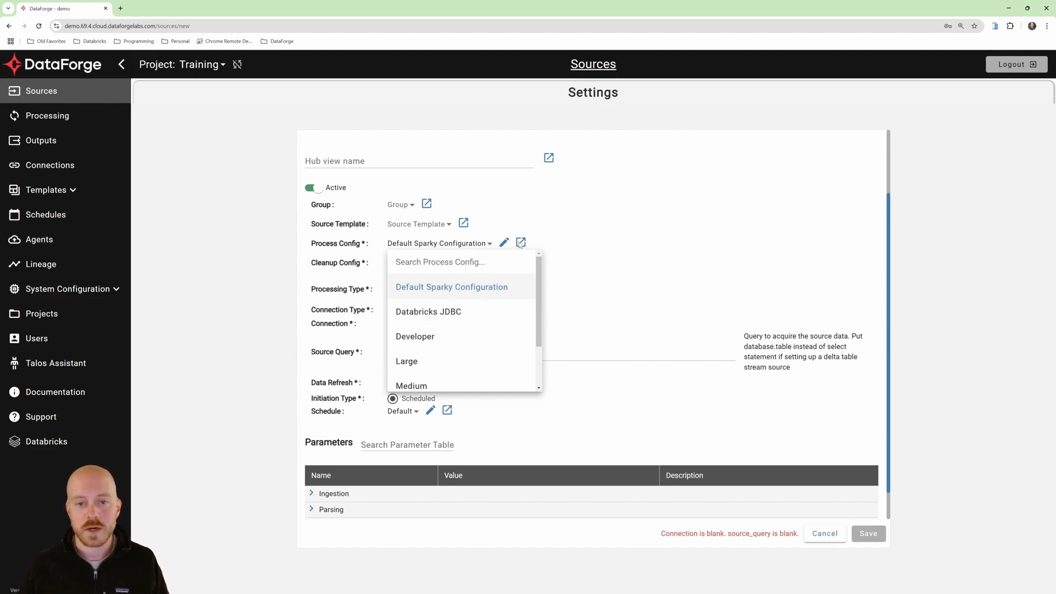
pyautogui.click(554, 241)
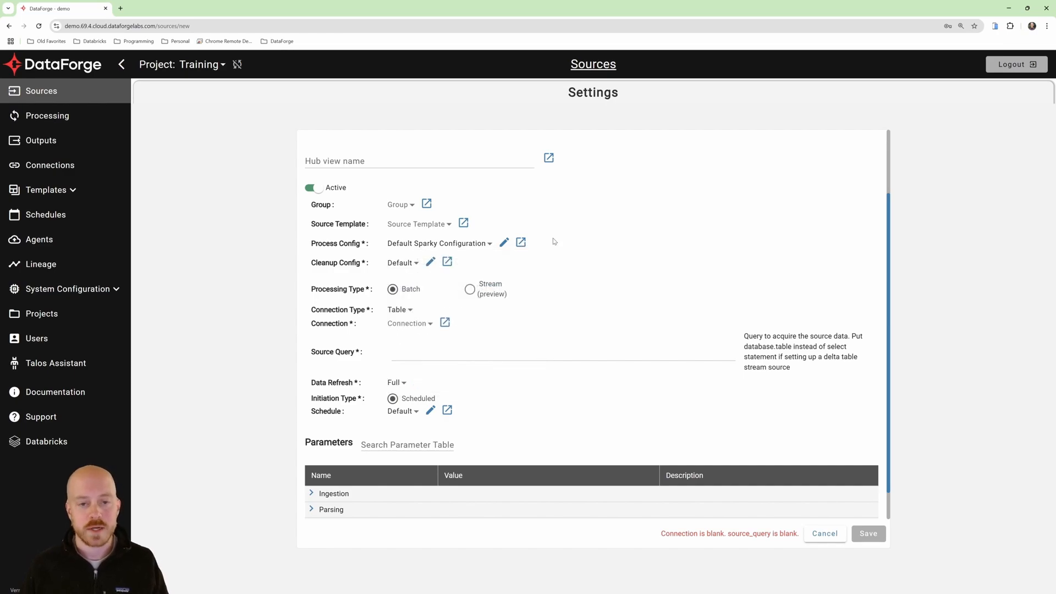
pyautogui.click(411, 265)
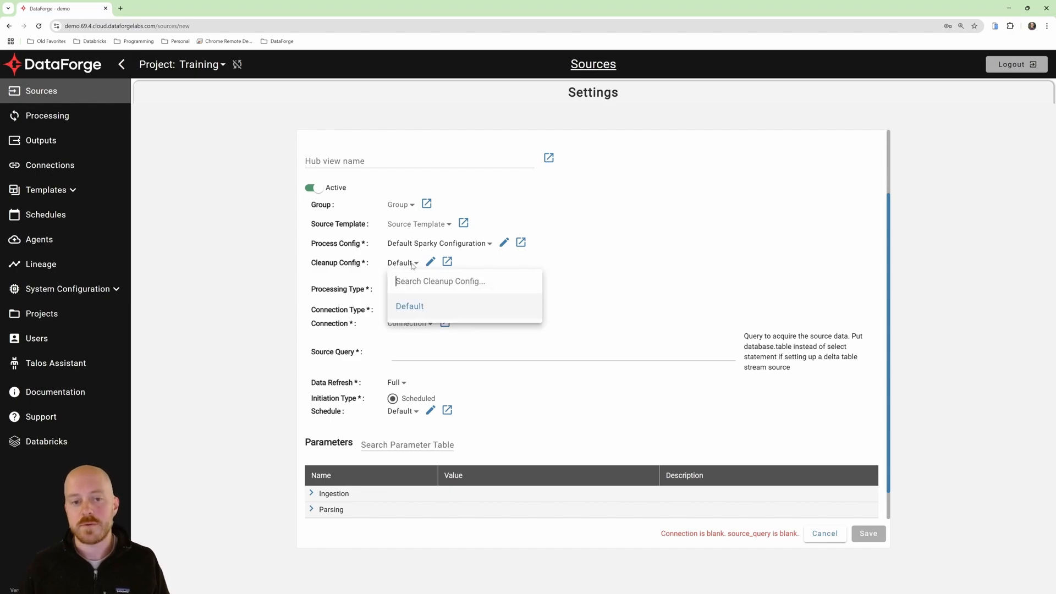
pyautogui.click(412, 265)
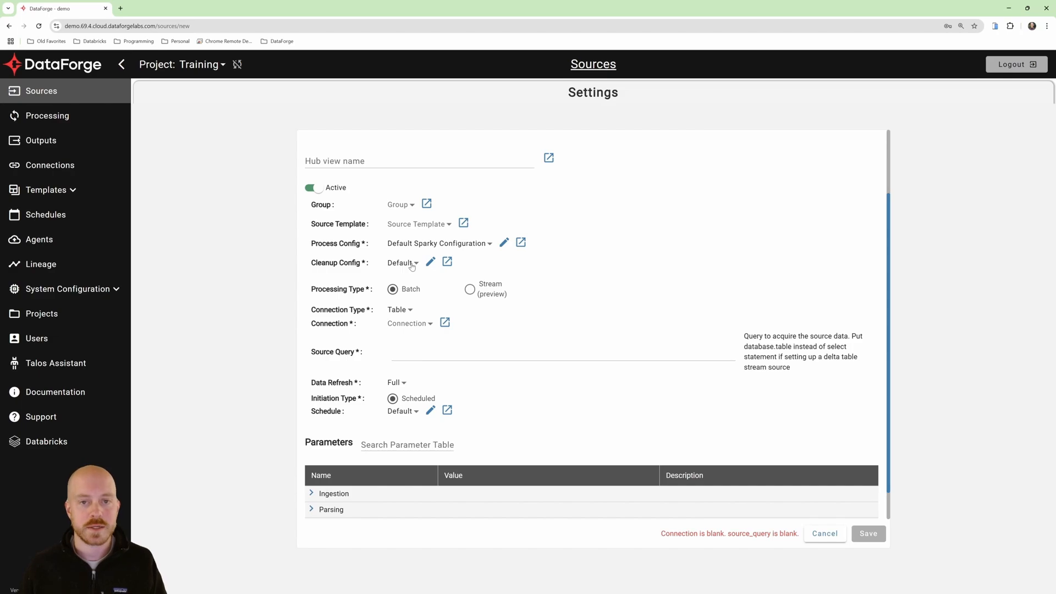
# Set the source's connection type to Table and its connection to AW SQL Server
pyautogui.click(410, 311)
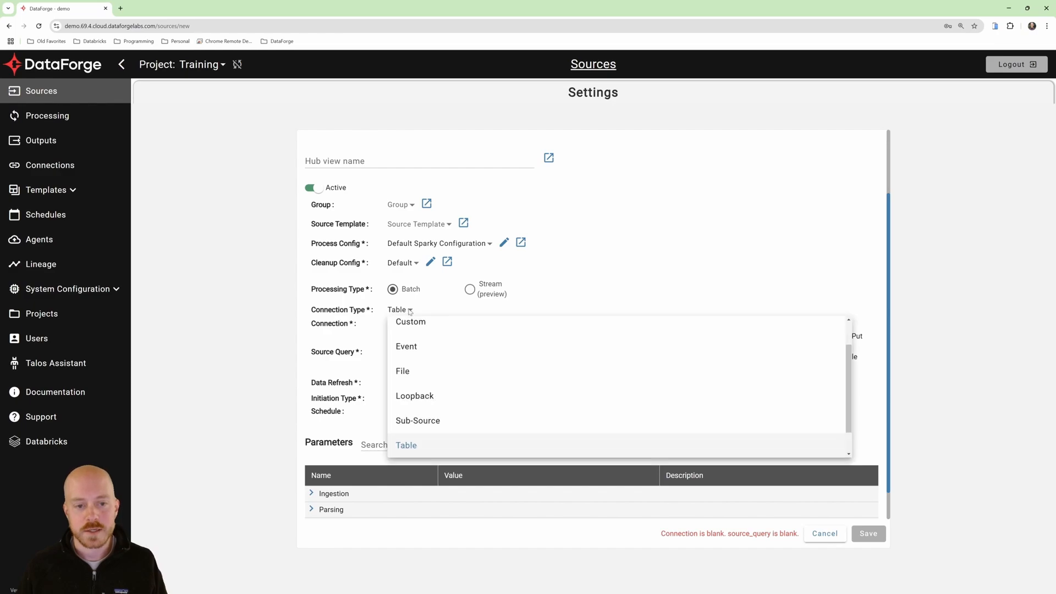
pyautogui.click(418, 444)
pyautogui.click(412, 326)
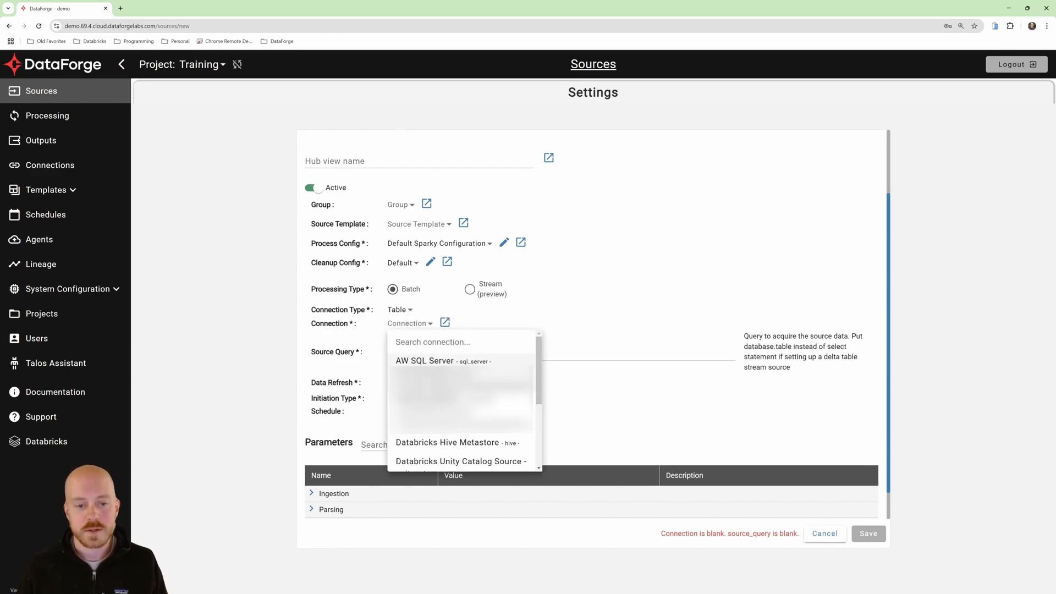
pyautogui.click(424, 361)
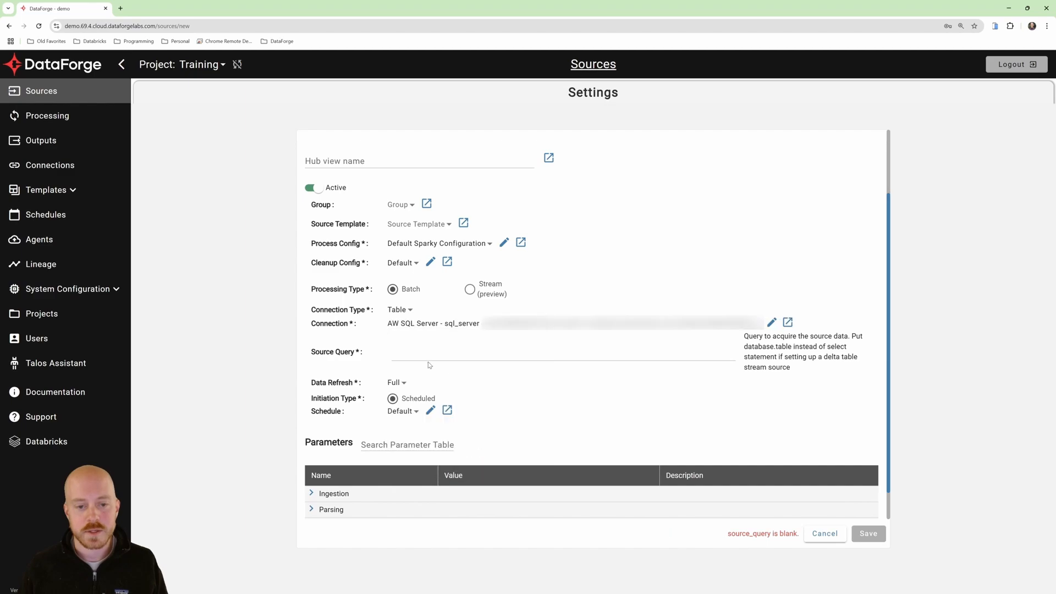
# Enter the source query "select * from sales.customer" and choose Full as the data refresh type
pyautogui.click(420, 350)
pyautogui.write('s')
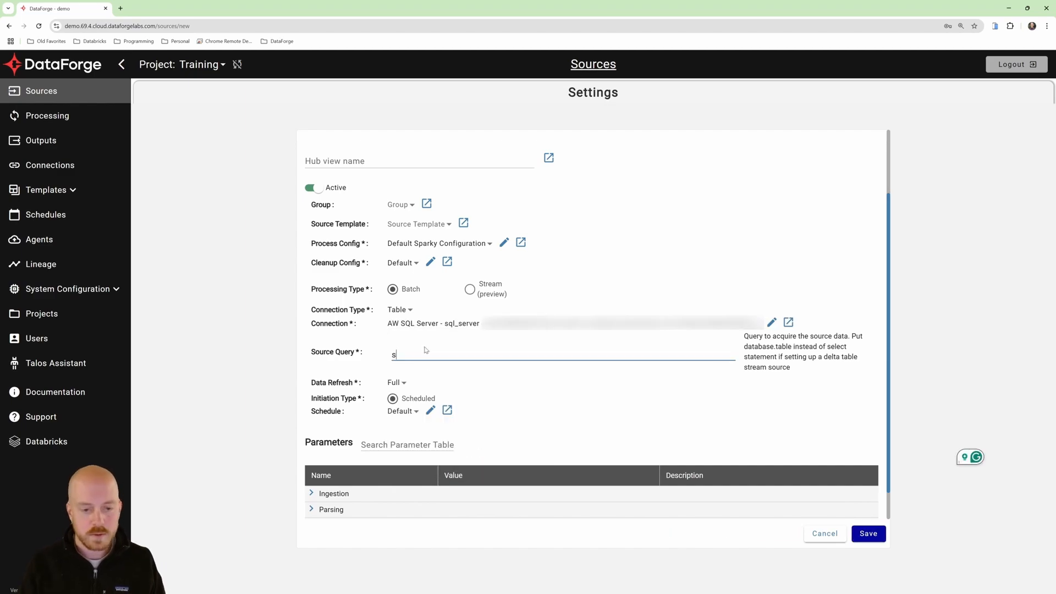
pyautogui.write('elect * fr')
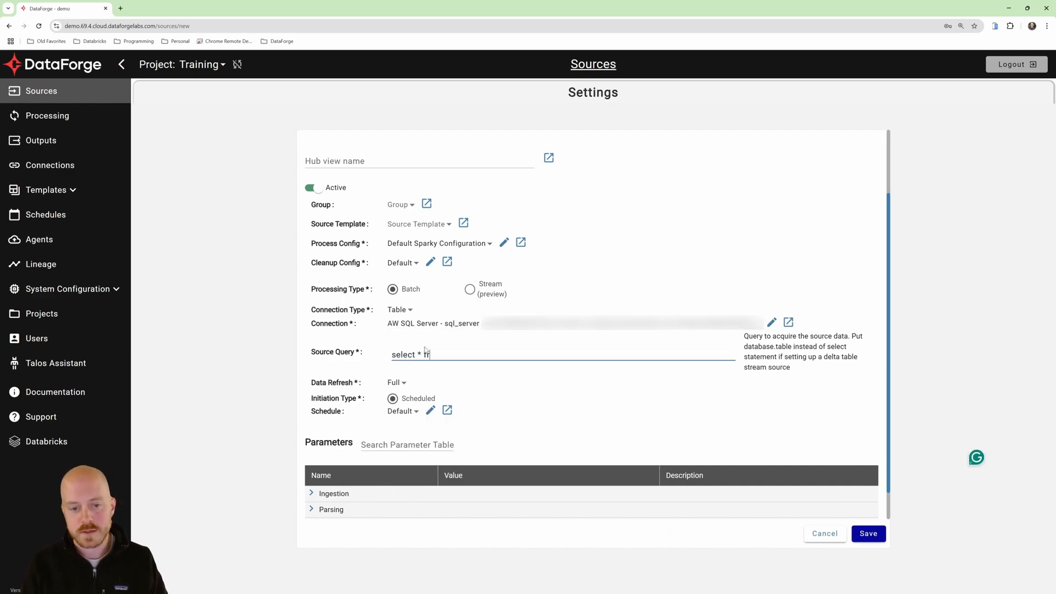
pyautogui.write('om sales.customer')
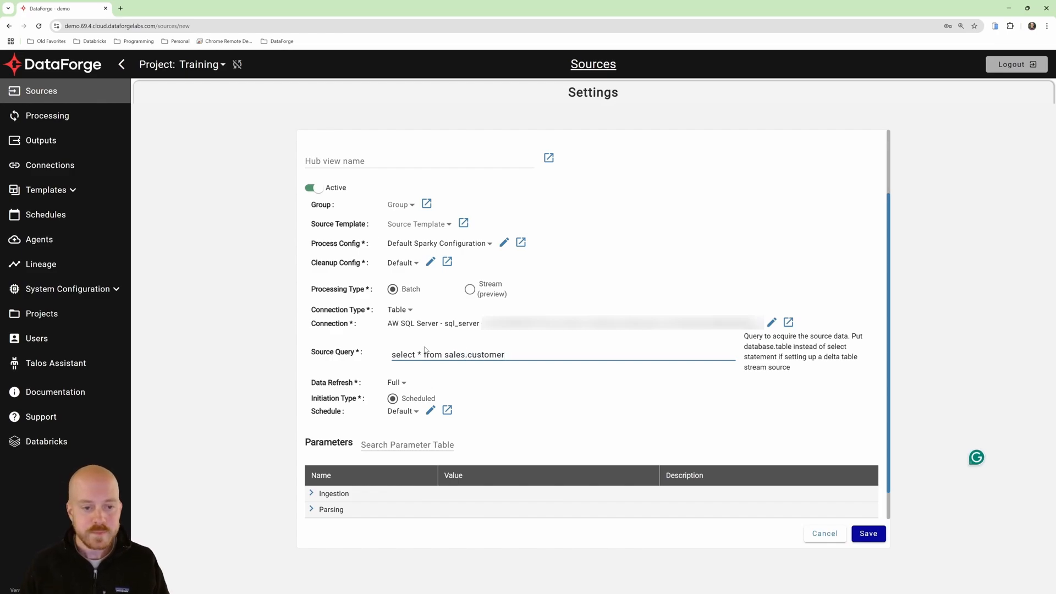
pyautogui.click(565, 383)
pyautogui.click(551, 380)
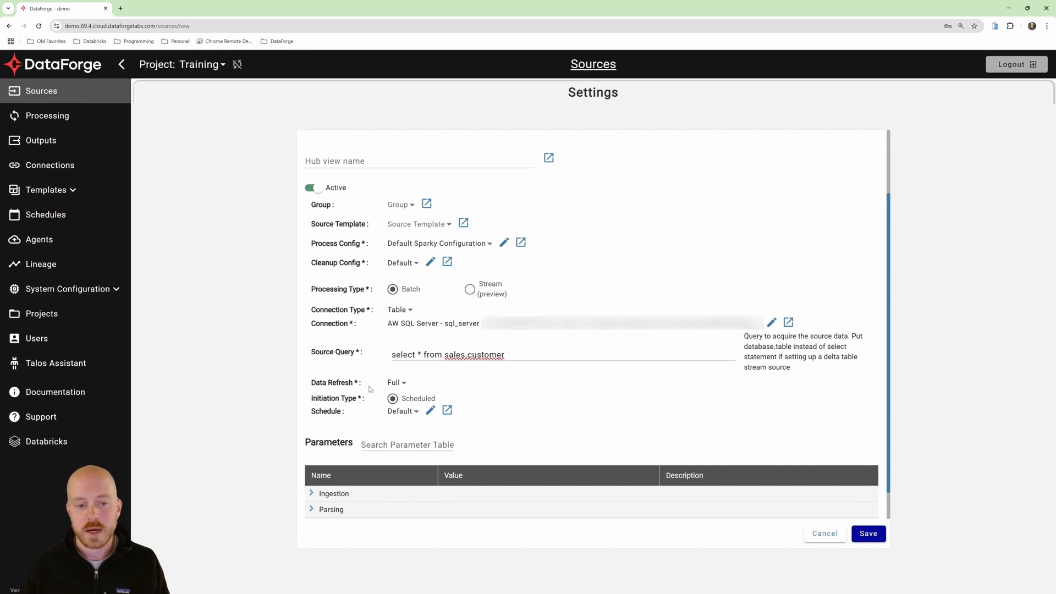
pyautogui.click(396, 386)
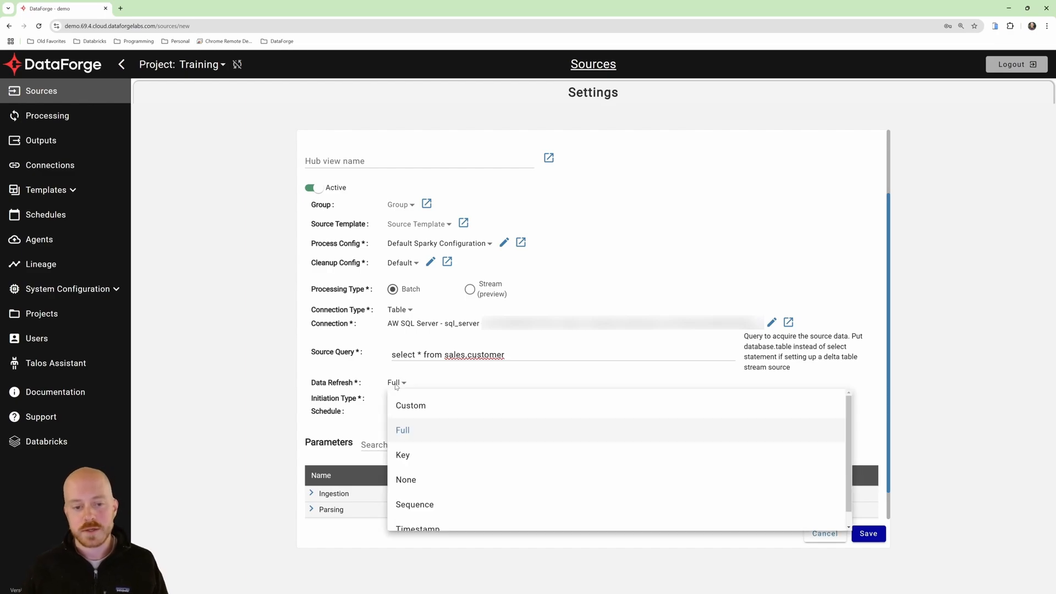
pyautogui.click(406, 429)
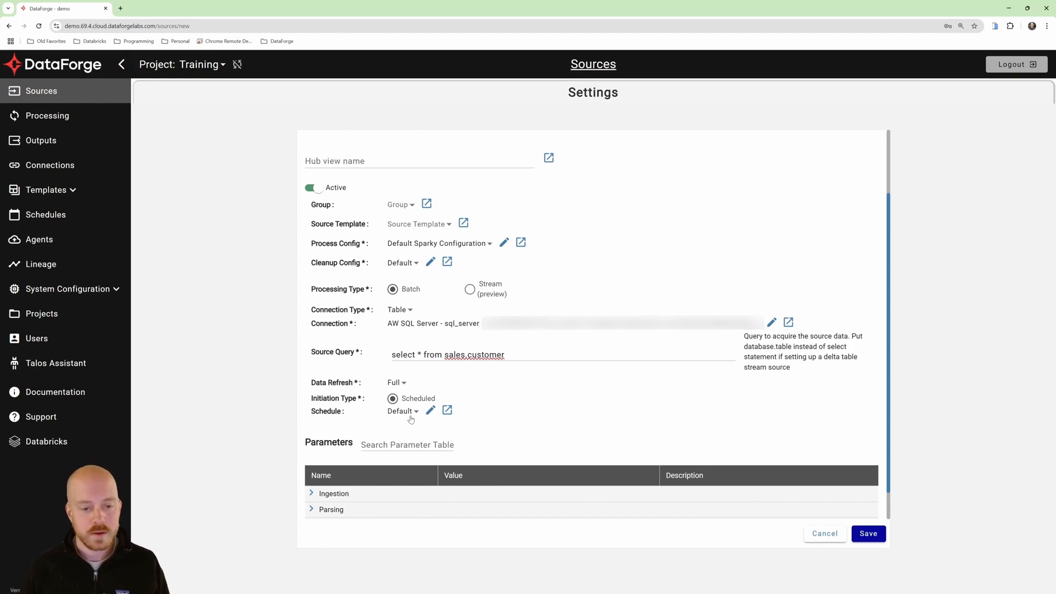
# Review the source's Ingestion, Parsing, Alerts, and Performance & Cost parameters
pyautogui.scroll(-1, 352, 429)
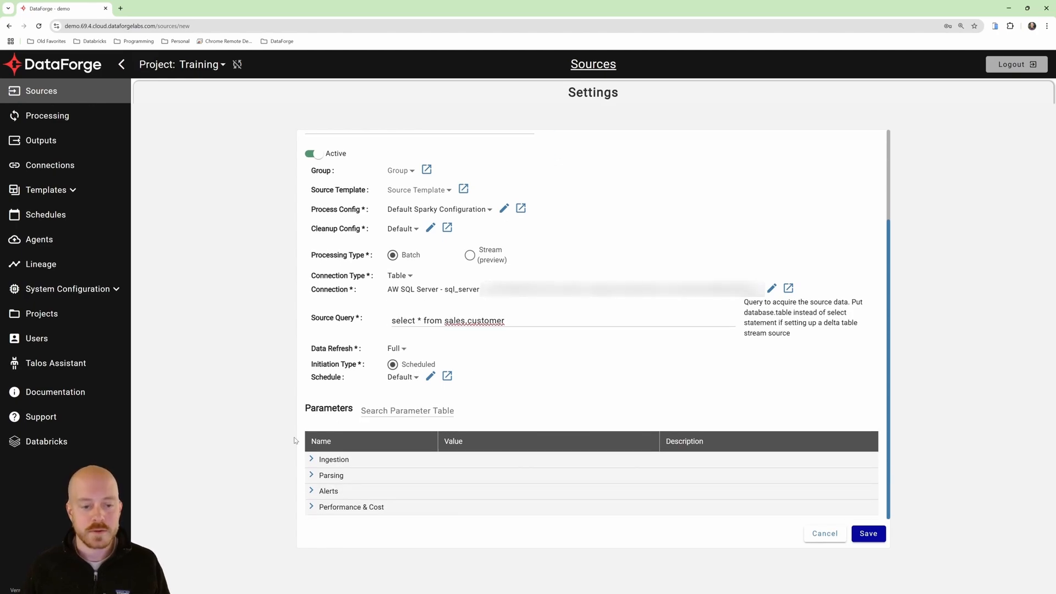
pyautogui.click(312, 461)
pyautogui.scroll(-3, 316, 445)
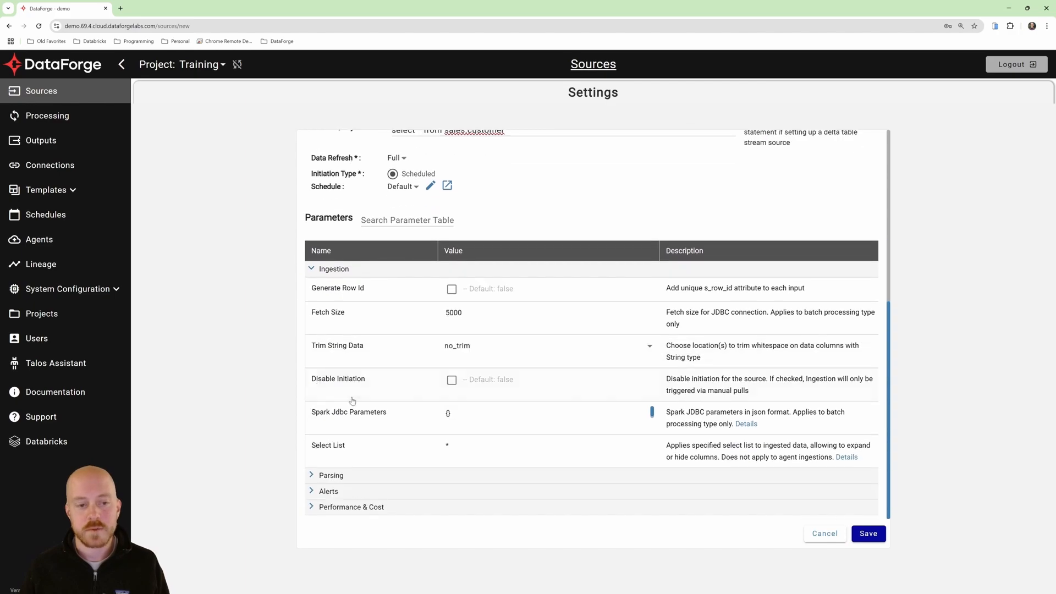
pyautogui.click(310, 474)
pyautogui.scroll(-2, 321, 417)
pyautogui.scroll(1, 321, 417)
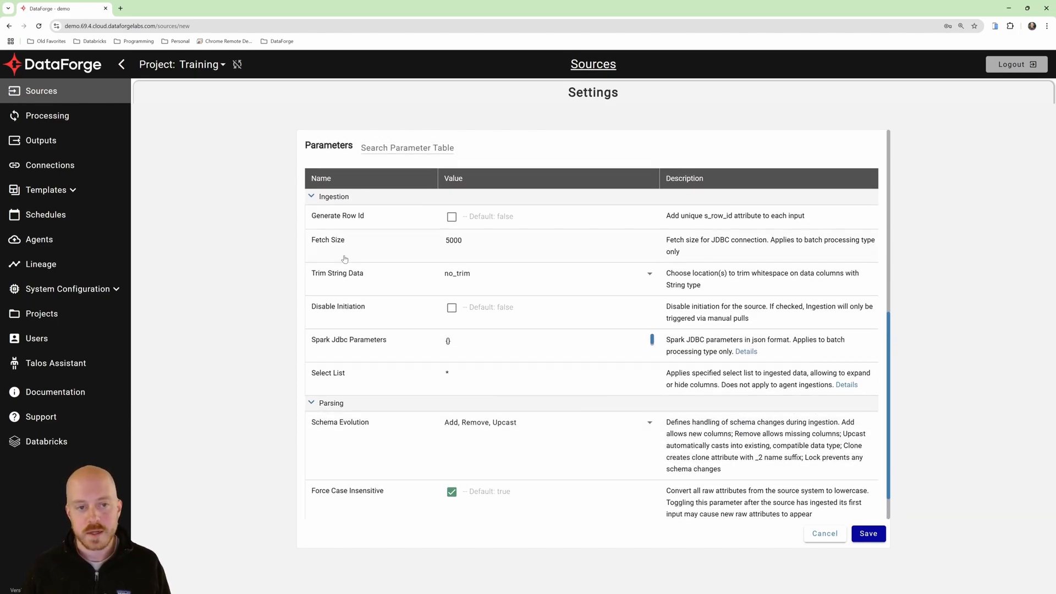
pyautogui.scroll(-1, 338, 386)
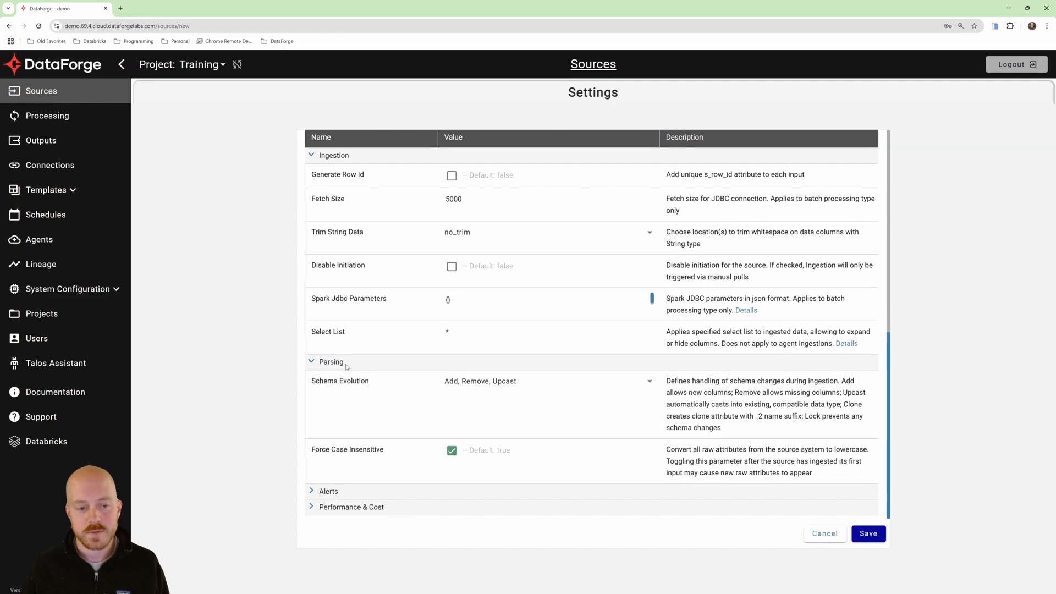
pyautogui.click(311, 491)
pyautogui.scroll(-3, 327, 441)
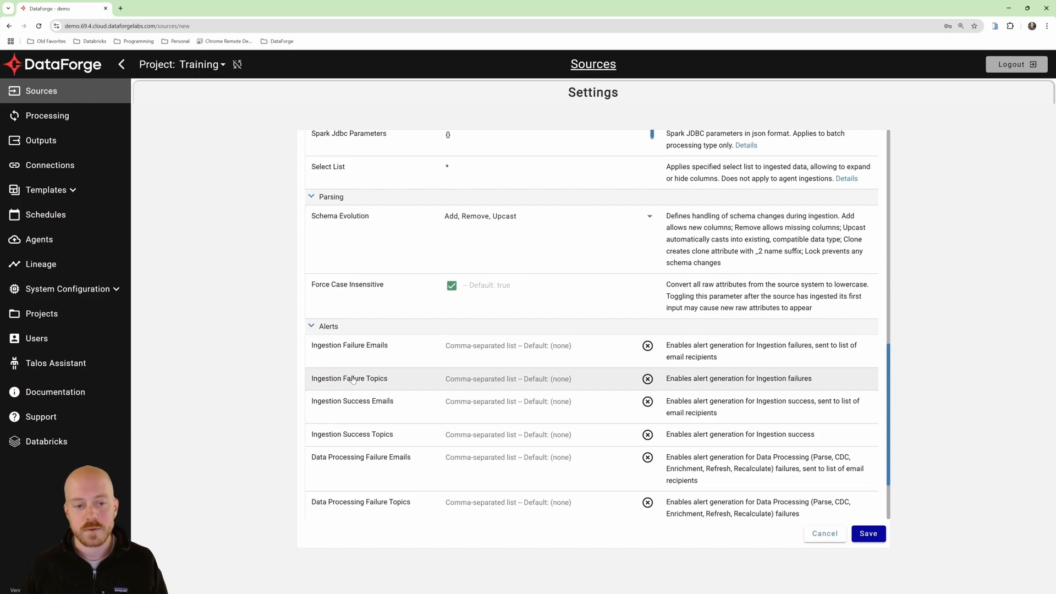
pyautogui.scroll(-2, 353, 380)
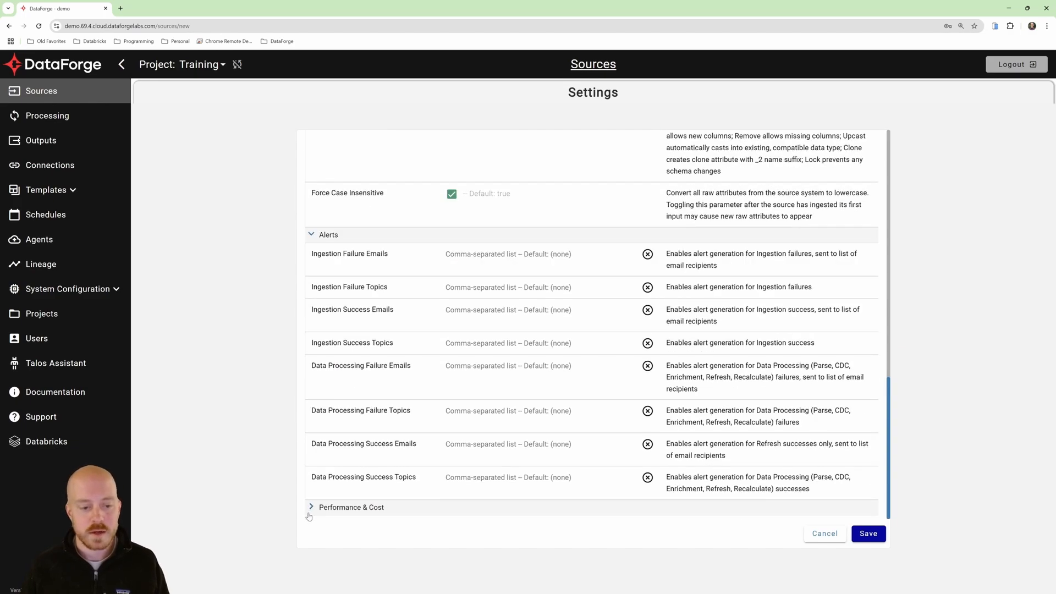
pyautogui.click(311, 508)
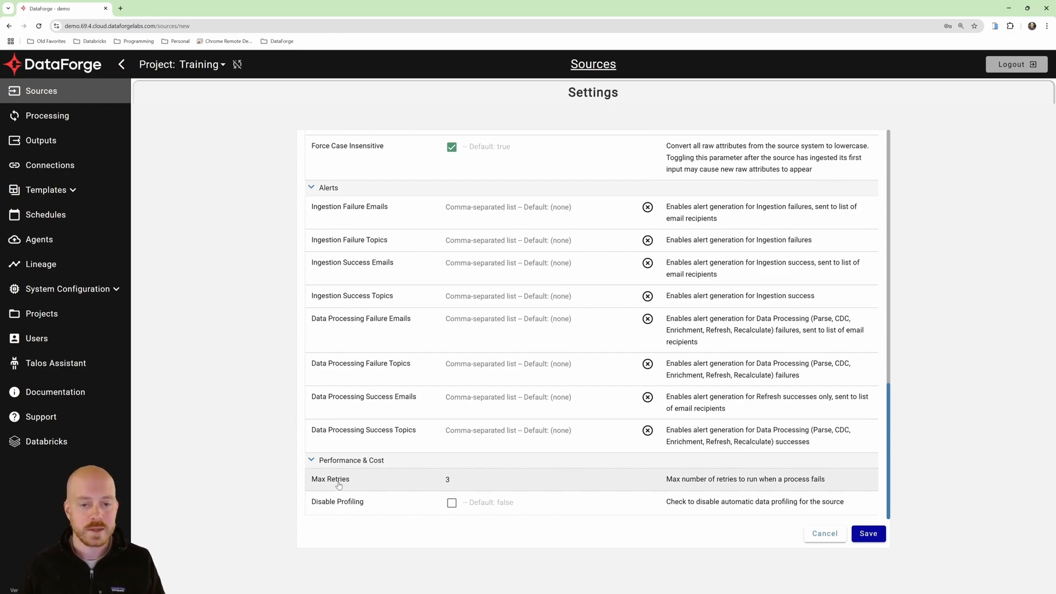
pyautogui.scroll(7, 519, 367)
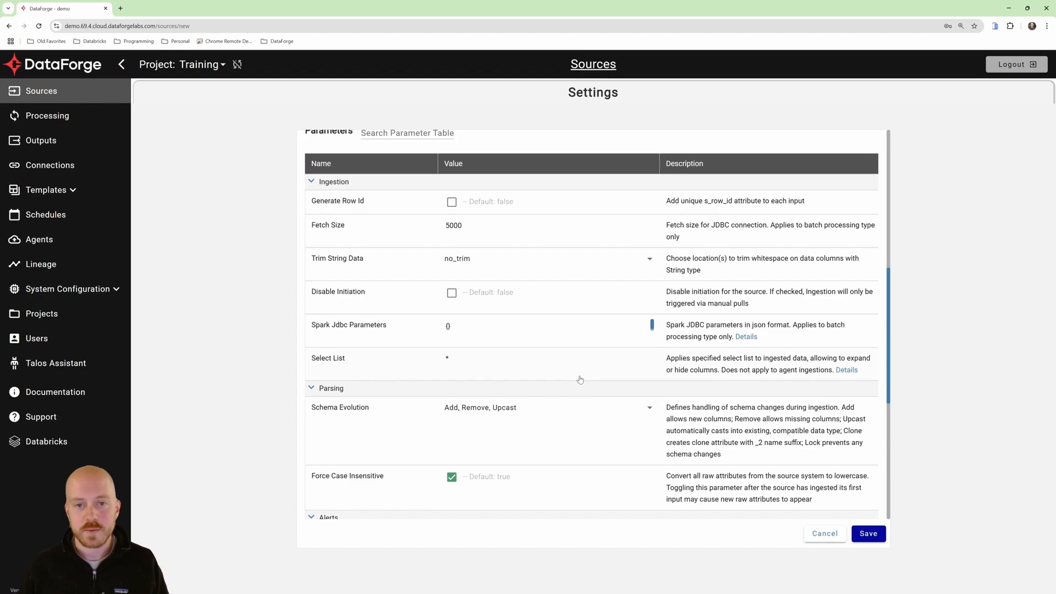
pyautogui.scroll(5, 580, 379)
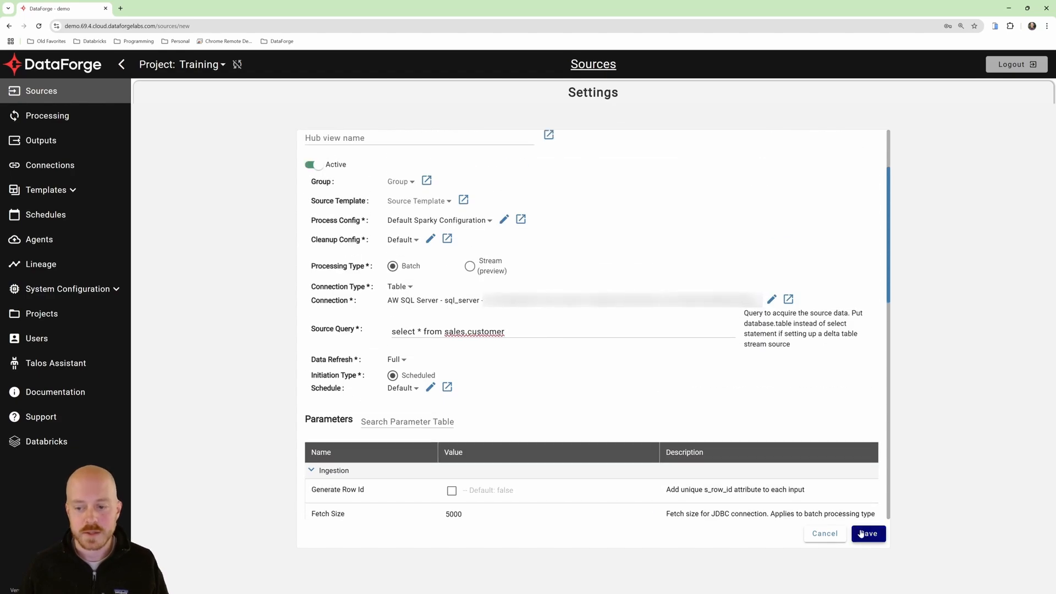
# Save the AW - Customer source and initiate its data ingestion manually
pyautogui.click(862, 533)
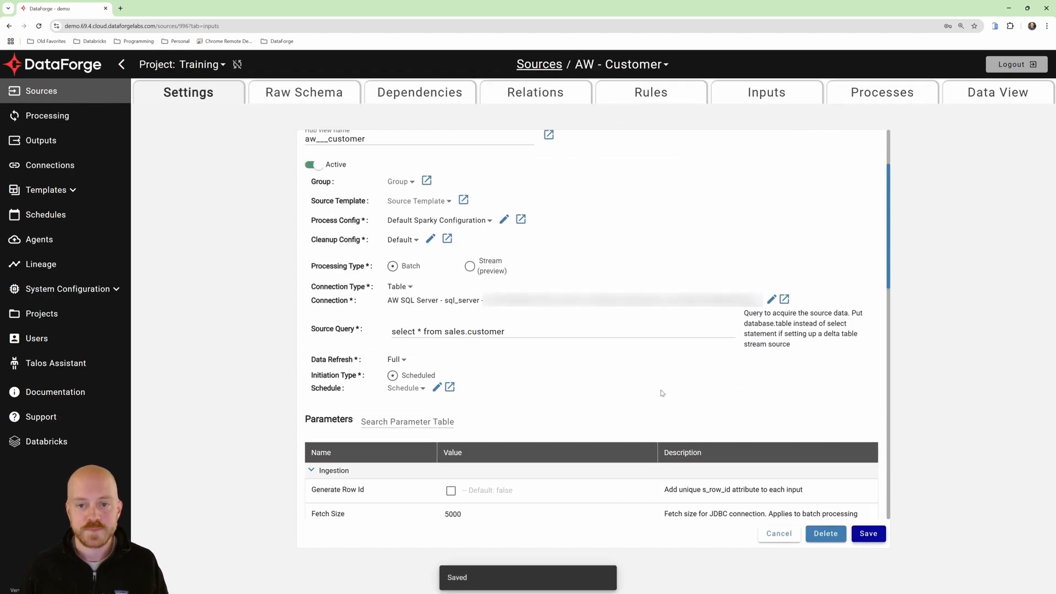
pyautogui.click(753, 102)
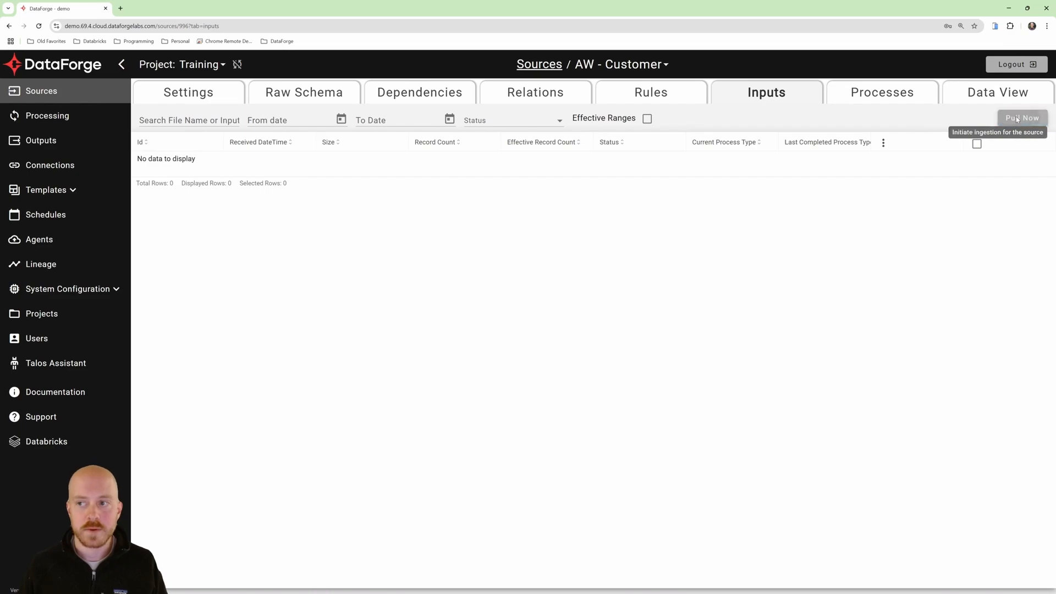
pyautogui.click(1017, 120)
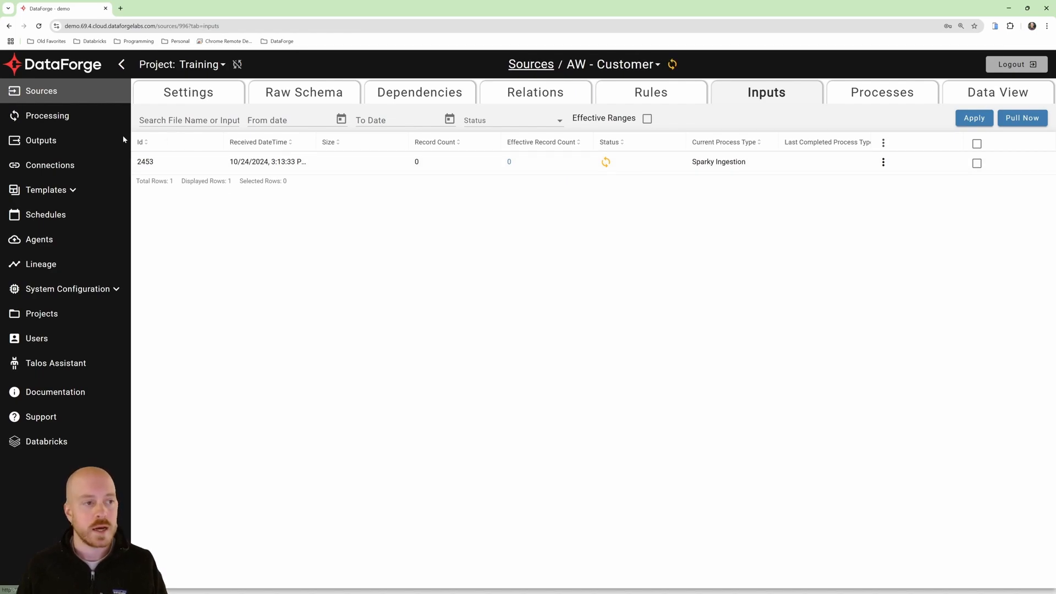
# Examine the tables, primary keys and references in the AW SQL Server connection's metadata
pyautogui.click(57, 166)
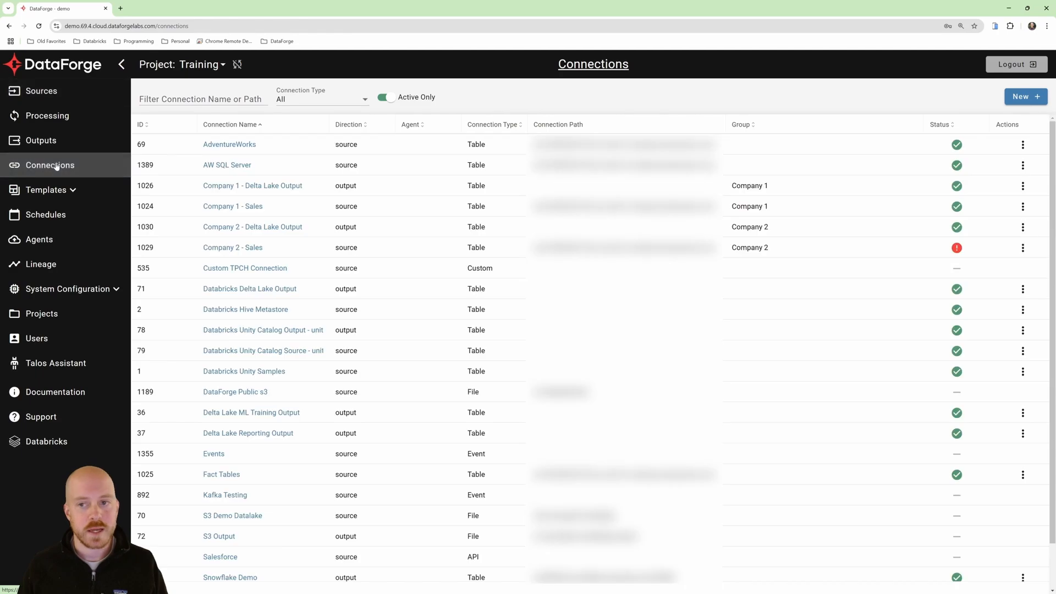
pyautogui.click(226, 165)
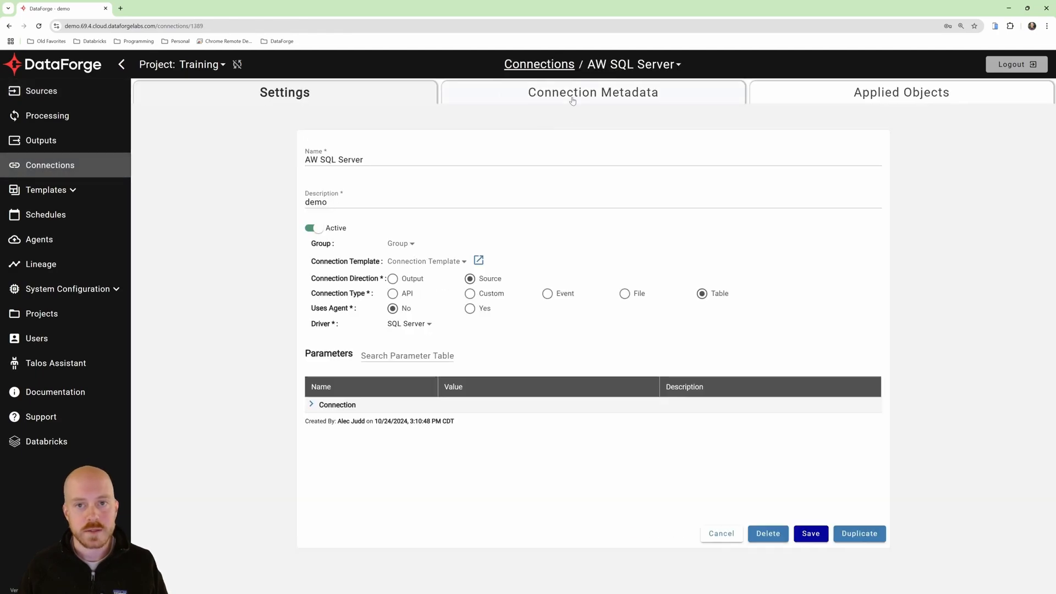
pyautogui.click(571, 99)
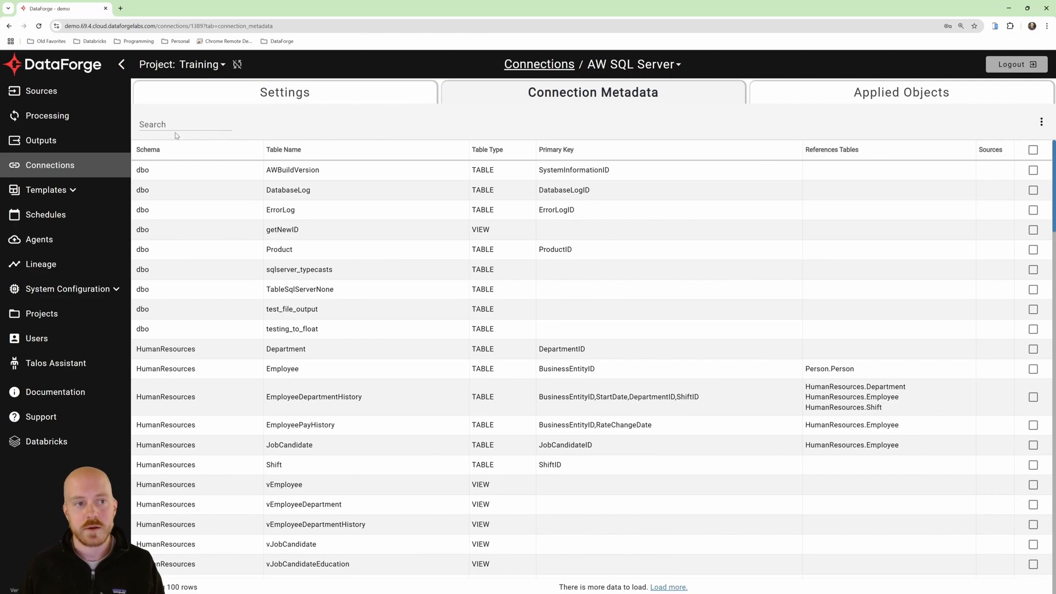
pyautogui.scroll(-1, 362, 360)
pyautogui.scroll(-8, 361, 359)
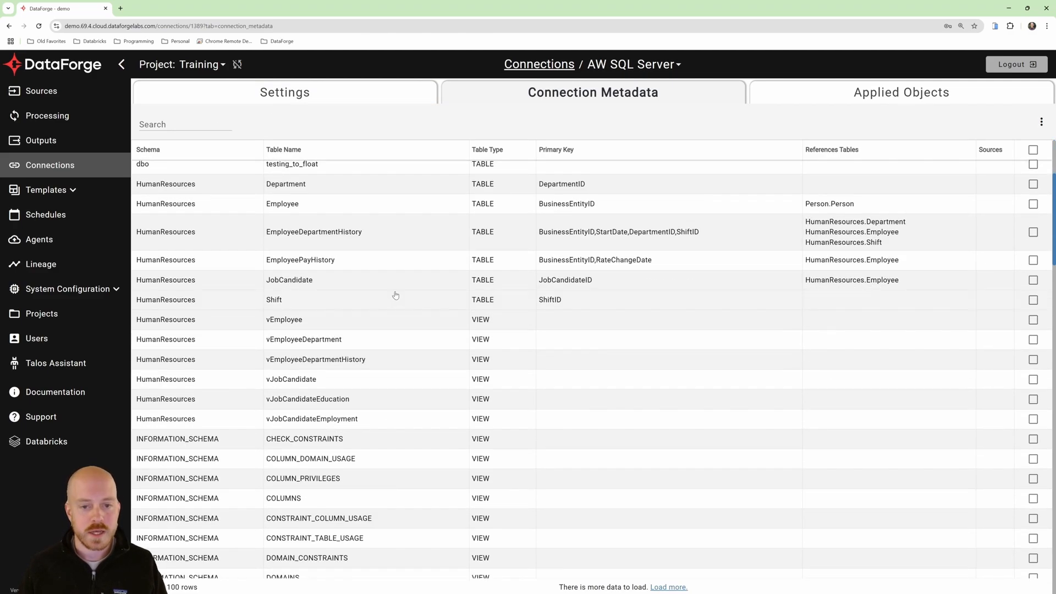
# Filter the AW SQL Server connection's metadata tables by "sales"
pyautogui.scroll(-4, 472, 321)
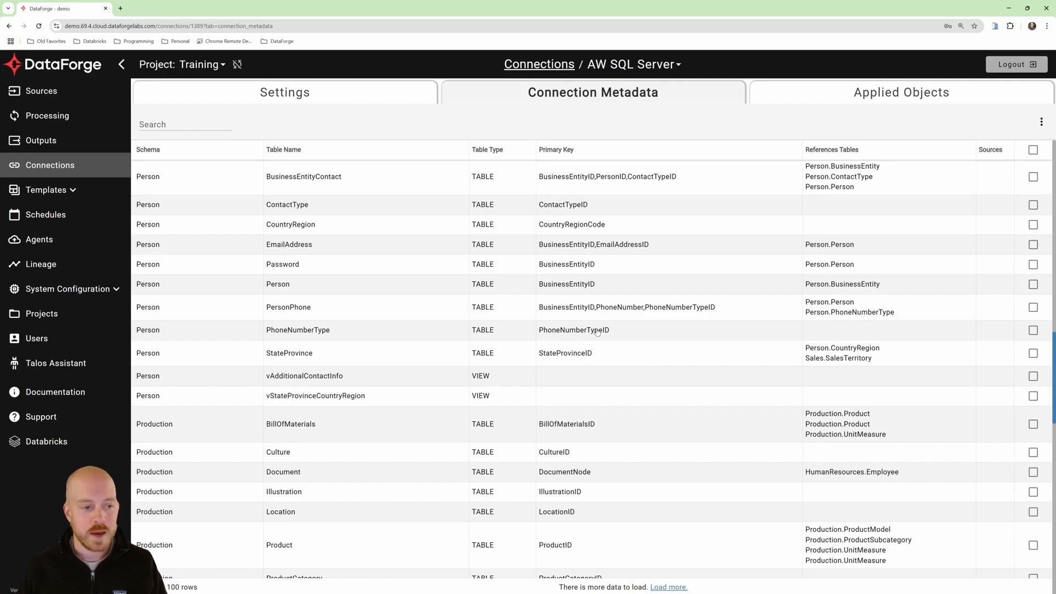
pyautogui.click(158, 124)
pyautogui.write('sales')
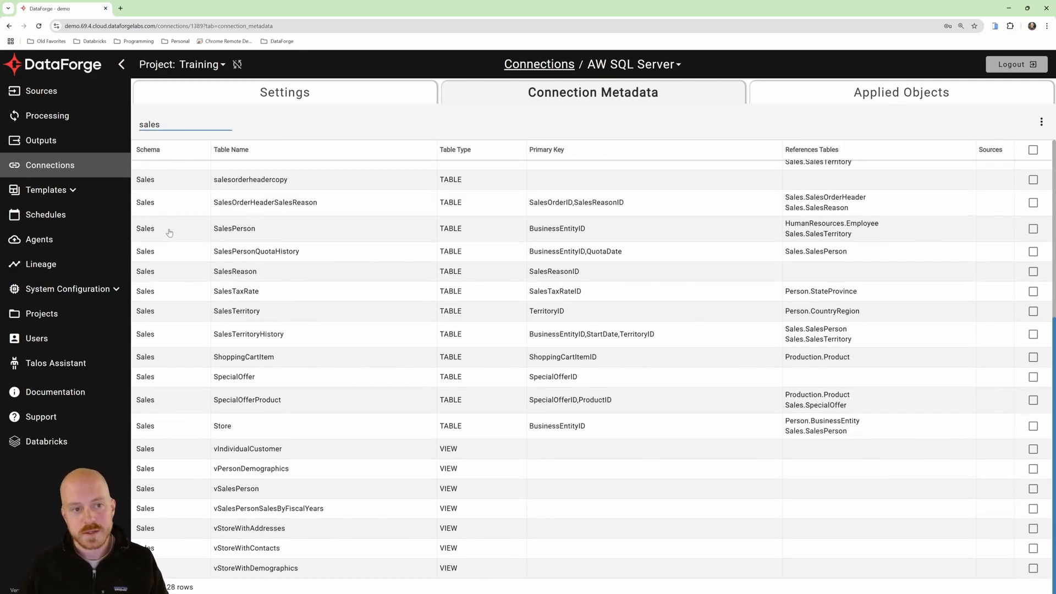
pyautogui.scroll(5, 228, 269)
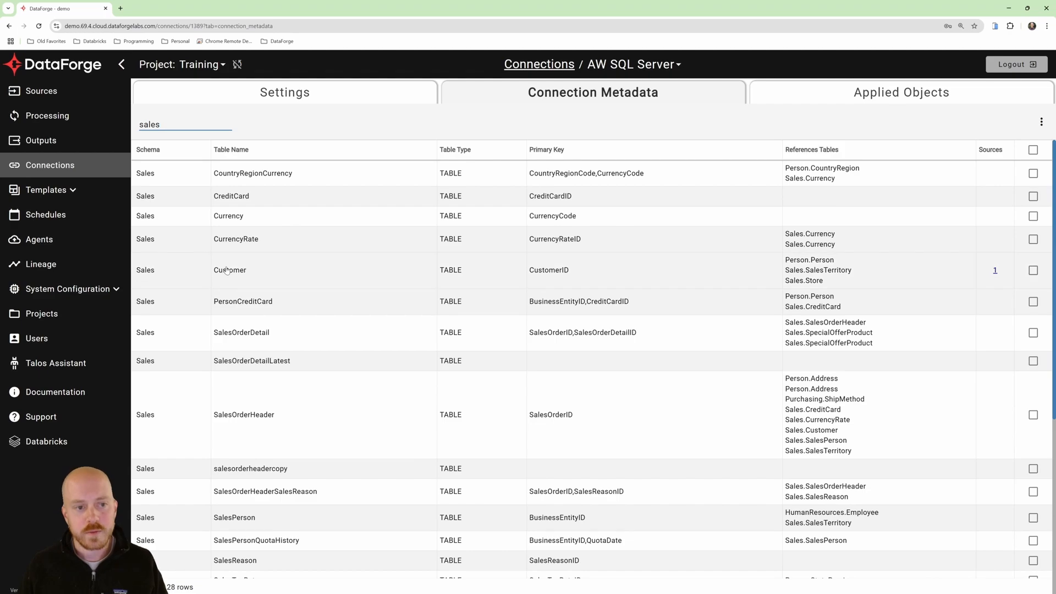
# Select the Sales.Customer table and recursively add its referenced tables to the selection
pyautogui.click(1033, 271)
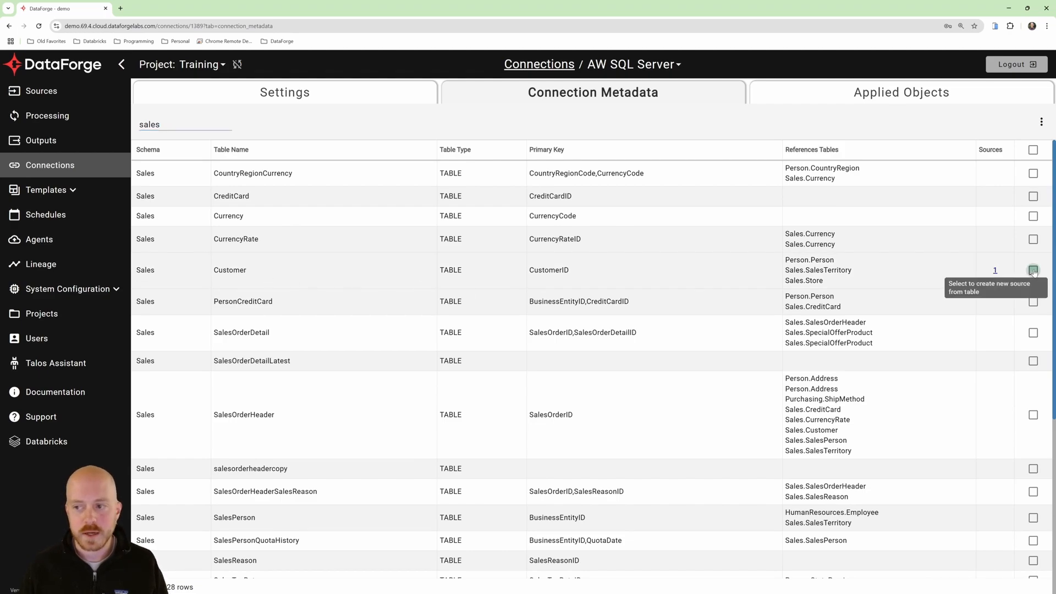
pyautogui.click(1033, 271)
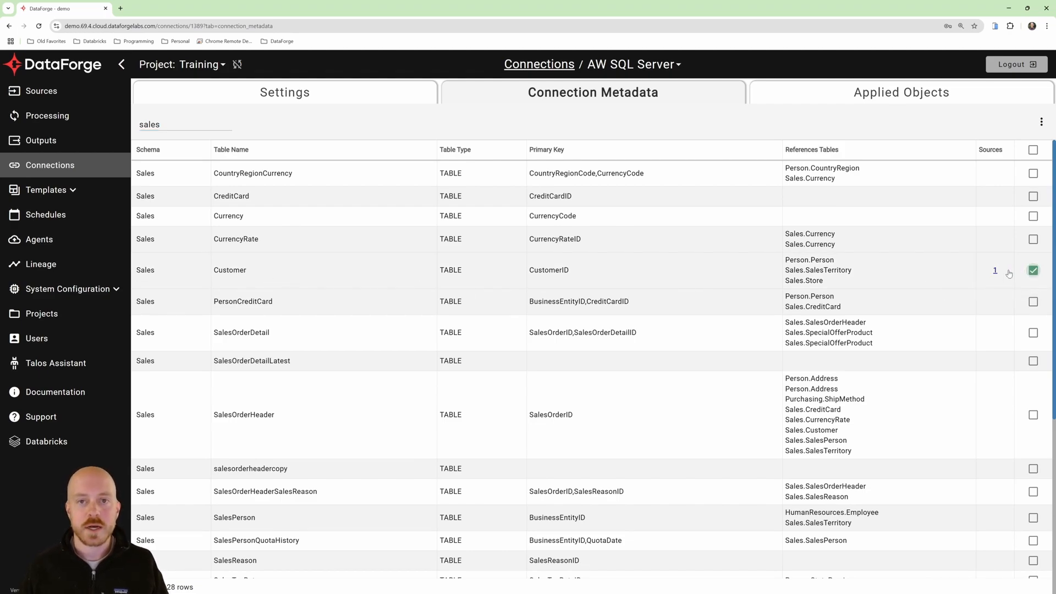
pyautogui.click(1041, 122)
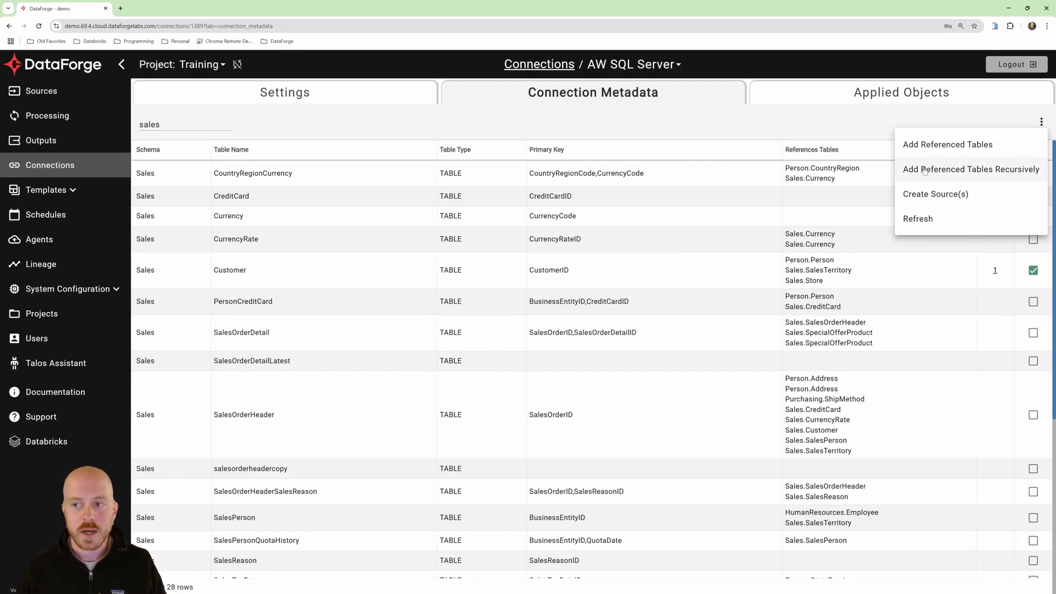
pyautogui.click(950, 173)
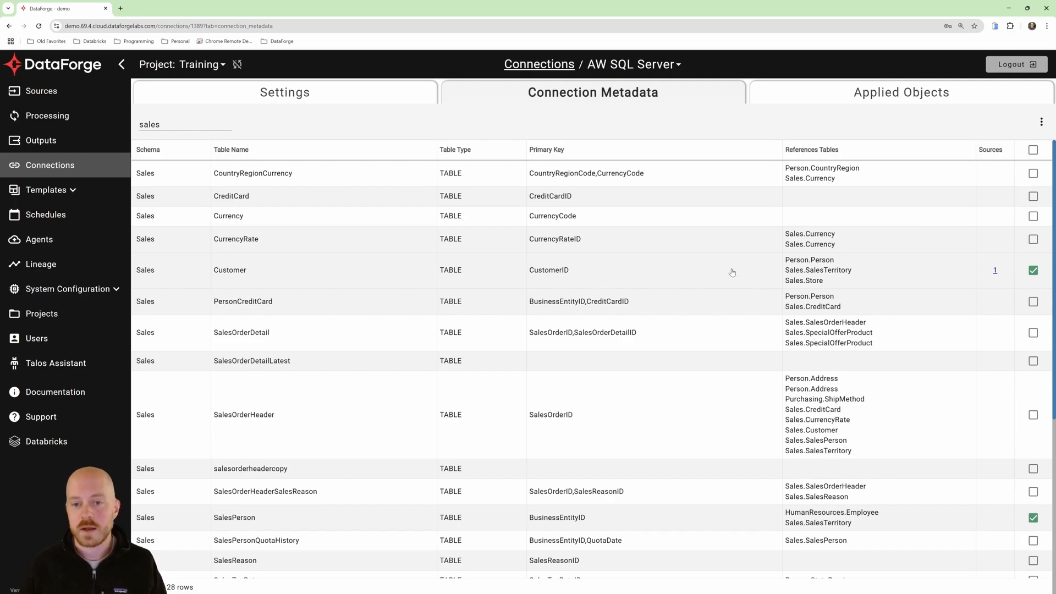
# Start creating sources from the selected tables, with the naming pattern "AW2 - ${schema}.${table}"
pyautogui.click(1041, 121)
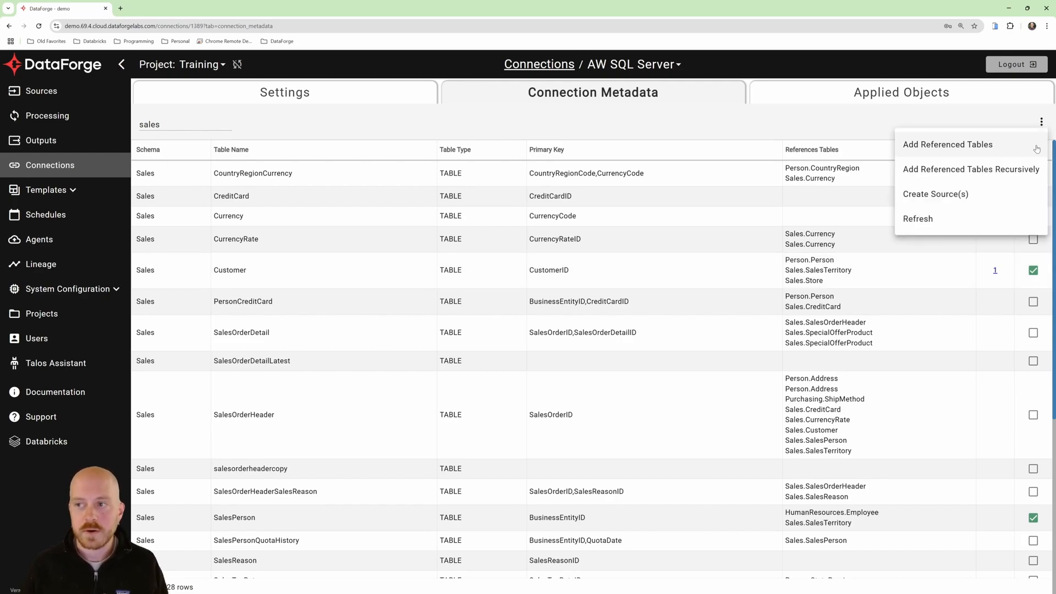
pyautogui.click(946, 196)
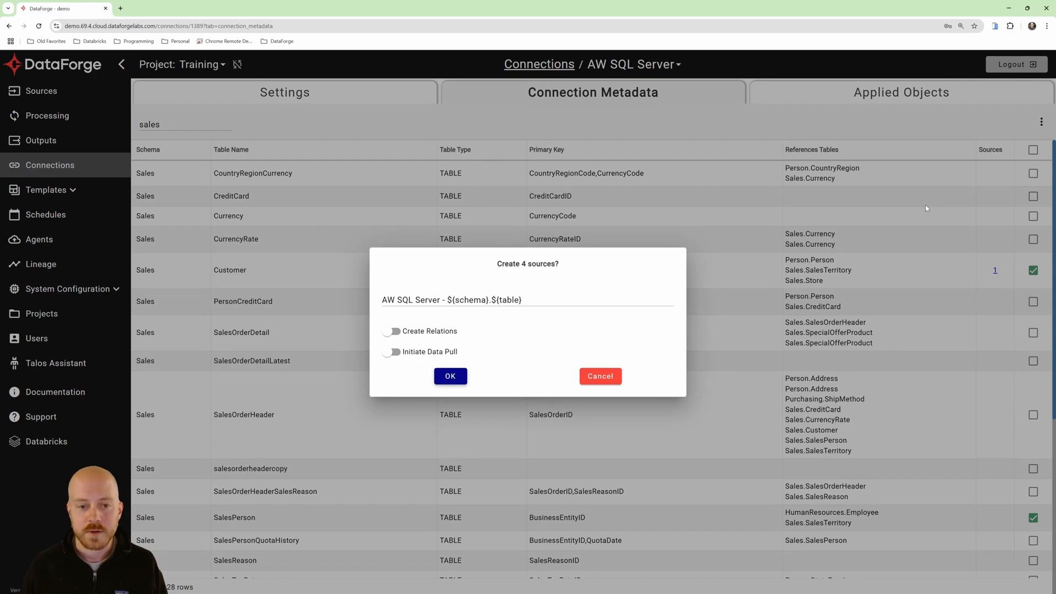
pyautogui.click(398, 299)
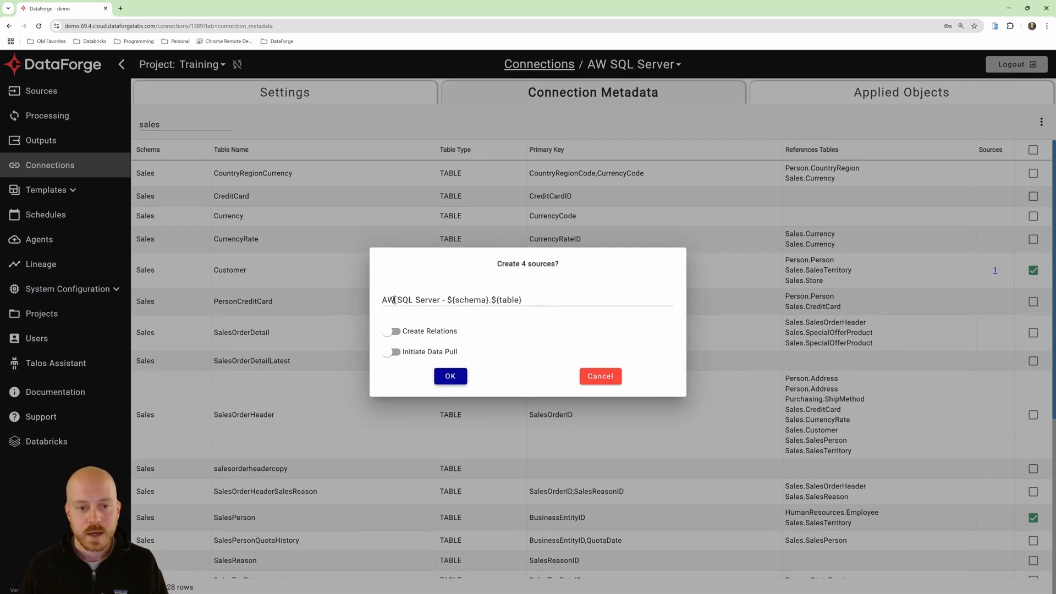
pyautogui.write('2')
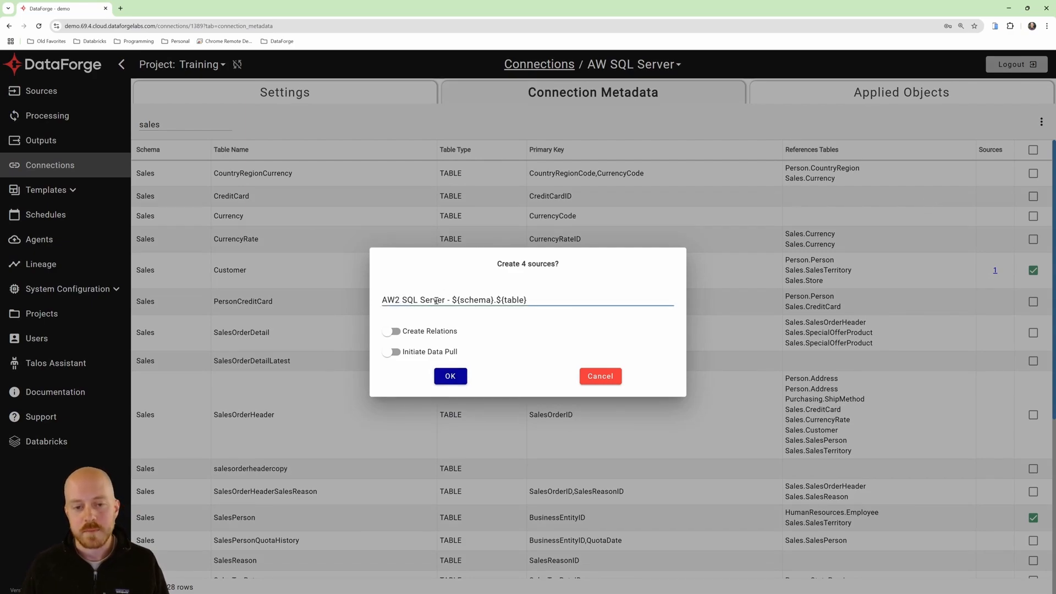
pyautogui.moveTo(444, 300); pyautogui.dragTo(401, 300)
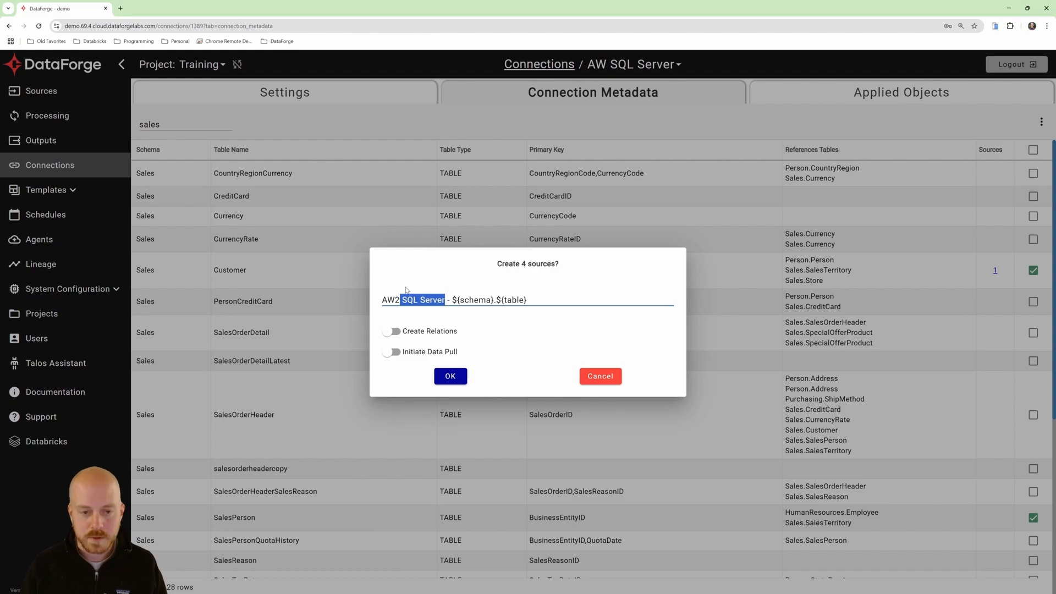
pyautogui.press('BackSpace')
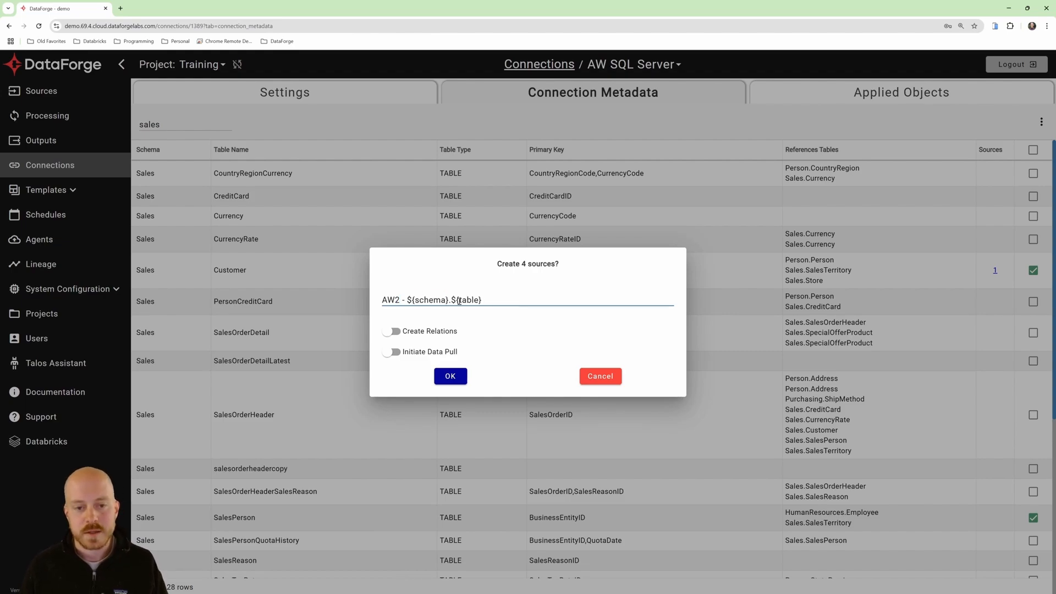
# Enable Create Relations and Initiate Data Pull, create the sources, and decline opening them in new tabs
pyautogui.click(392, 332)
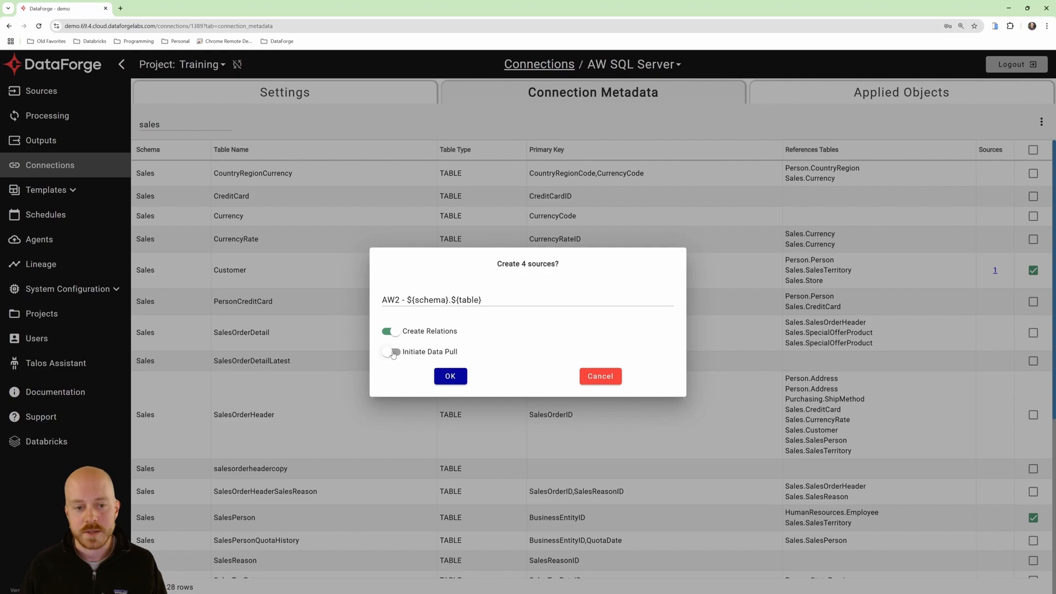
pyautogui.click(392, 352)
pyautogui.click(449, 376)
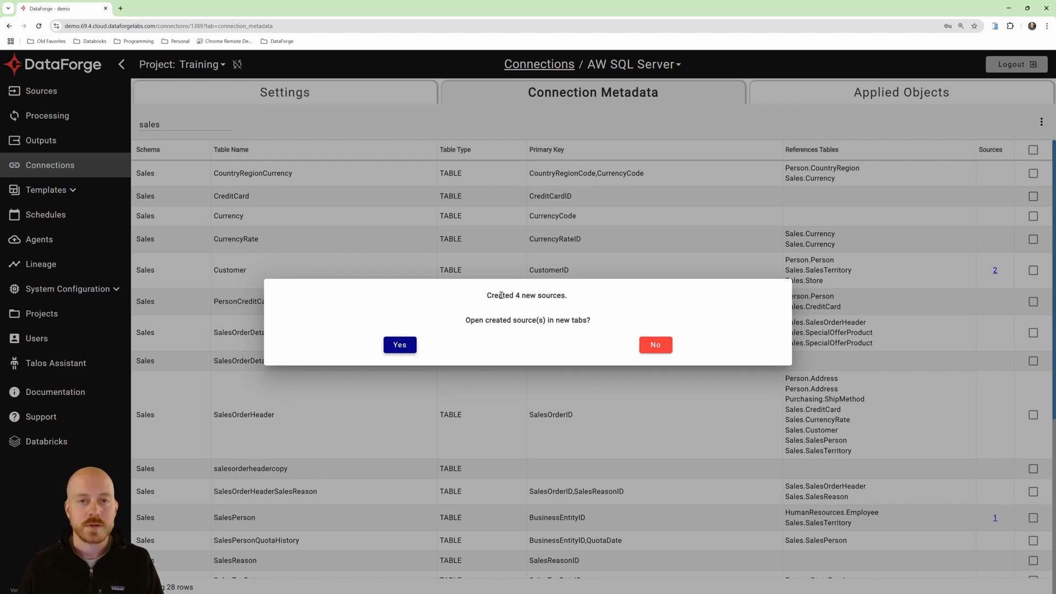
pyautogui.click(655, 345)
# Open the AW2 - Sales.Customer source from the sources list and review its query, refresh type and key column settings
pyautogui.click(56, 92)
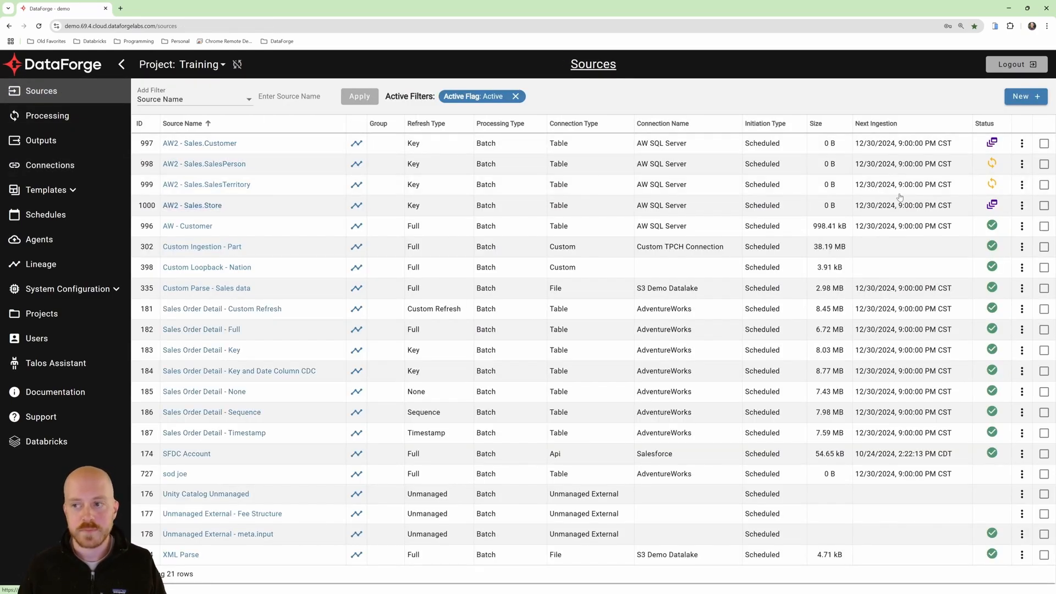
pyautogui.moveTo(992, 163)
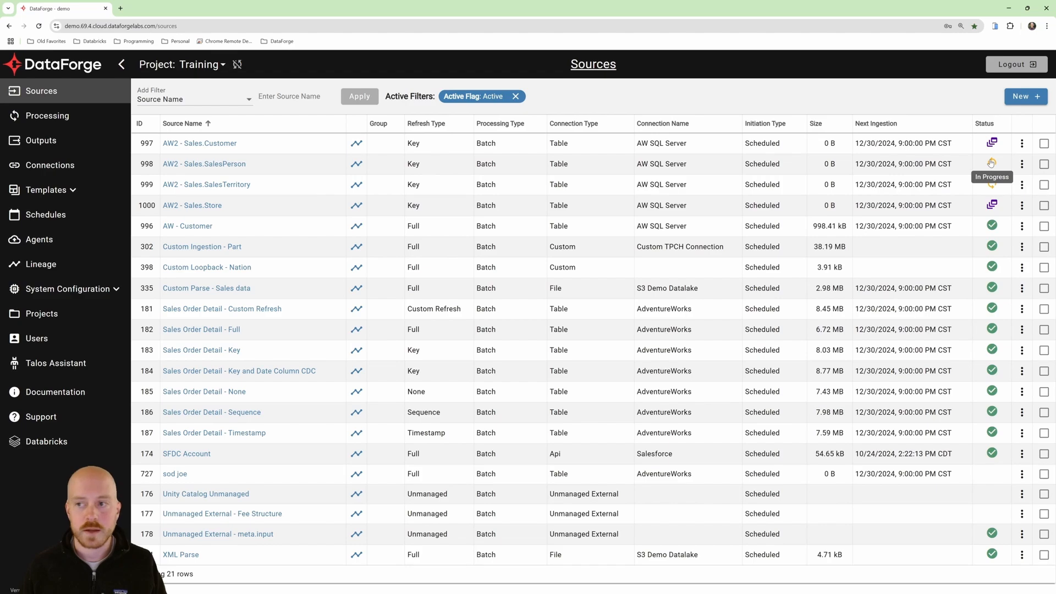
pyautogui.click(222, 144)
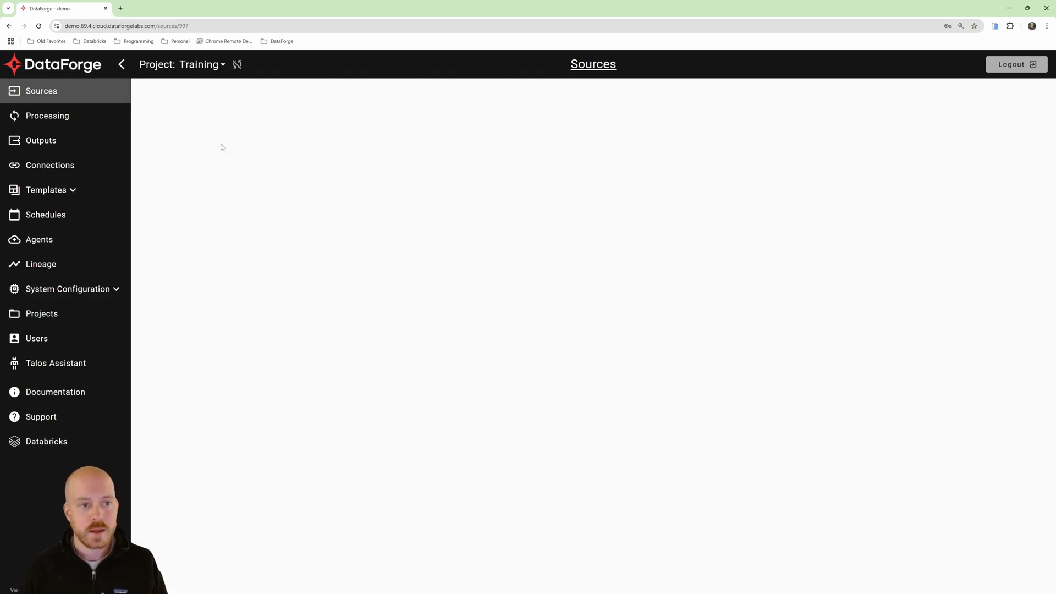
pyautogui.click(211, 103)
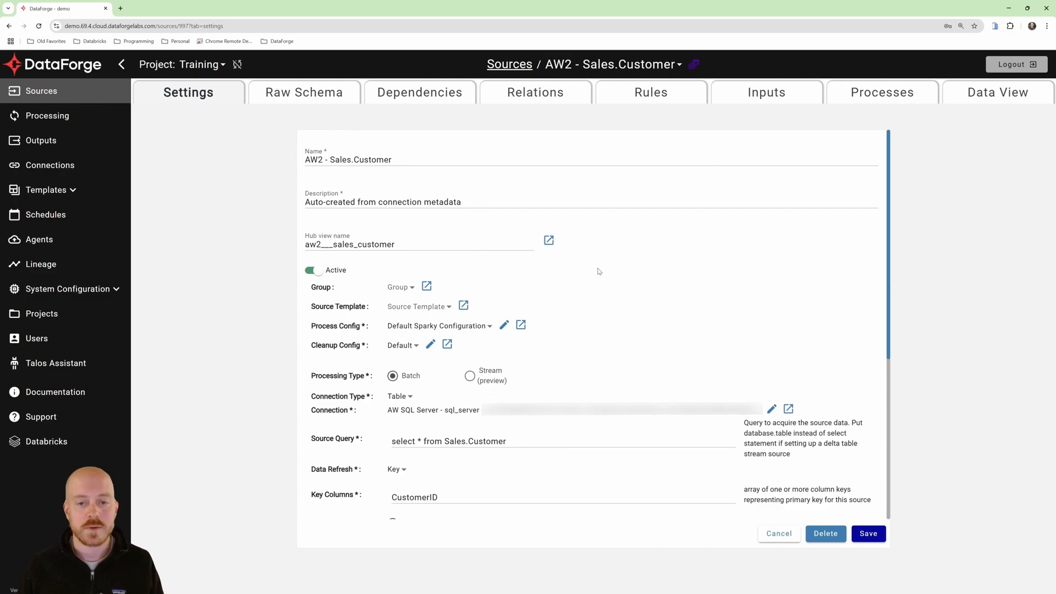
pyautogui.scroll(-3, 598, 271)
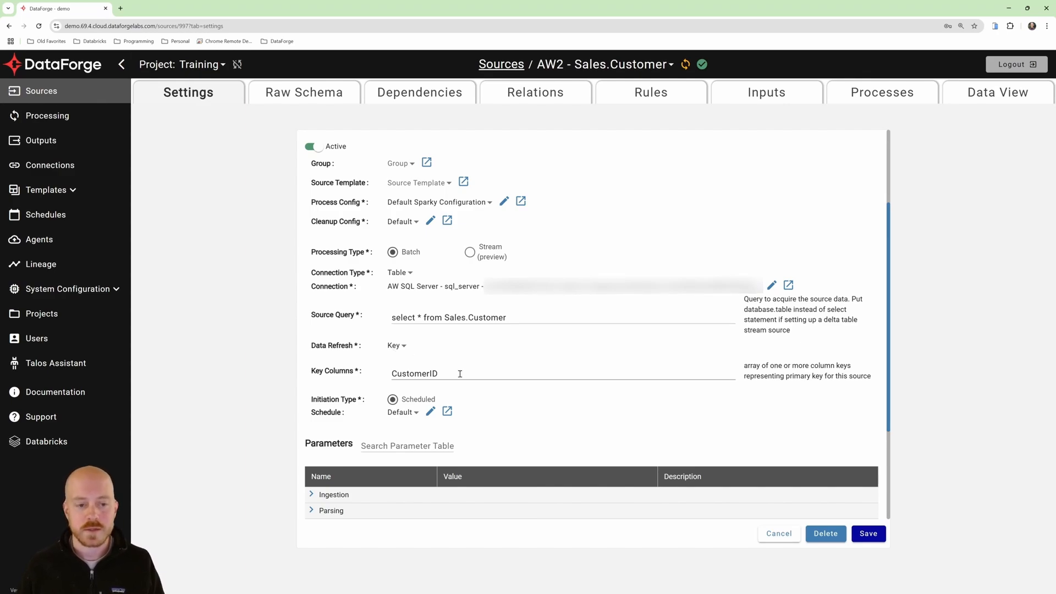
# Show the source's relations as a graph and spread out the SalesTerritory, SalesPerson and Store nodes
pyautogui.click(547, 95)
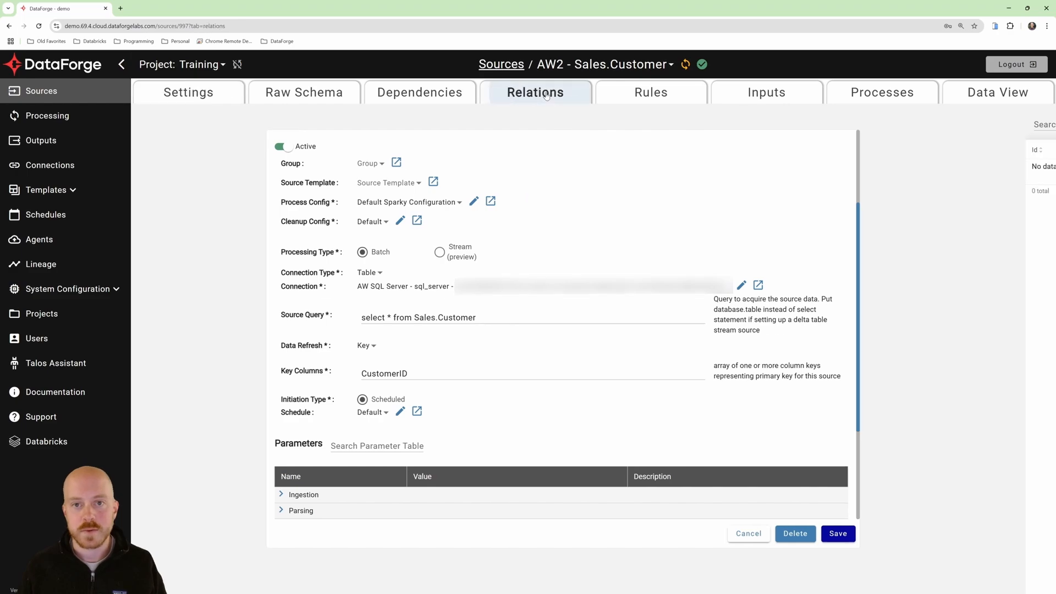
pyautogui.click(357, 123)
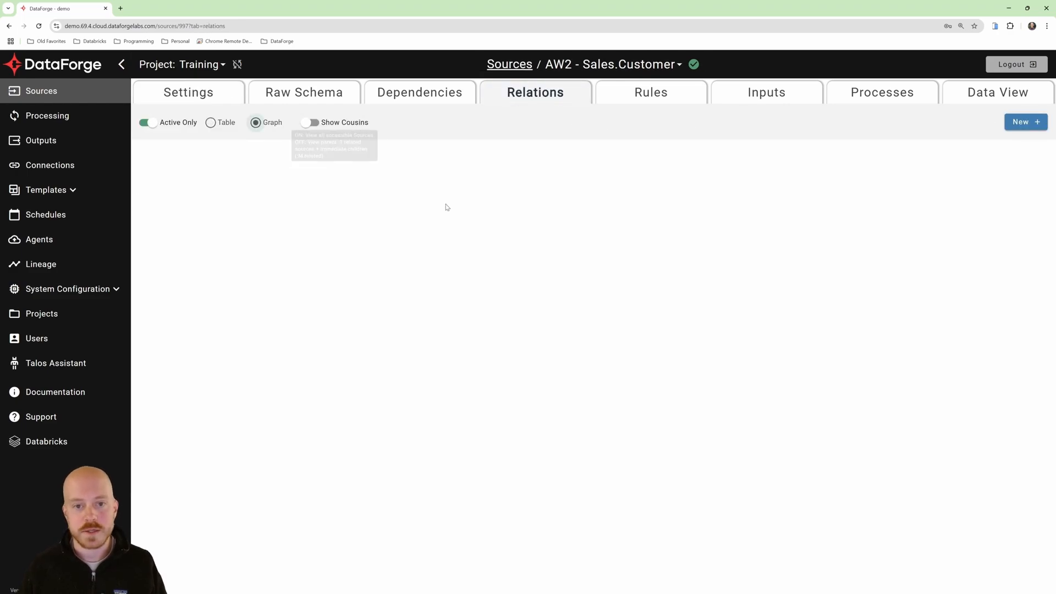
pyautogui.moveTo(612, 172); pyautogui.dragTo(788, 223)
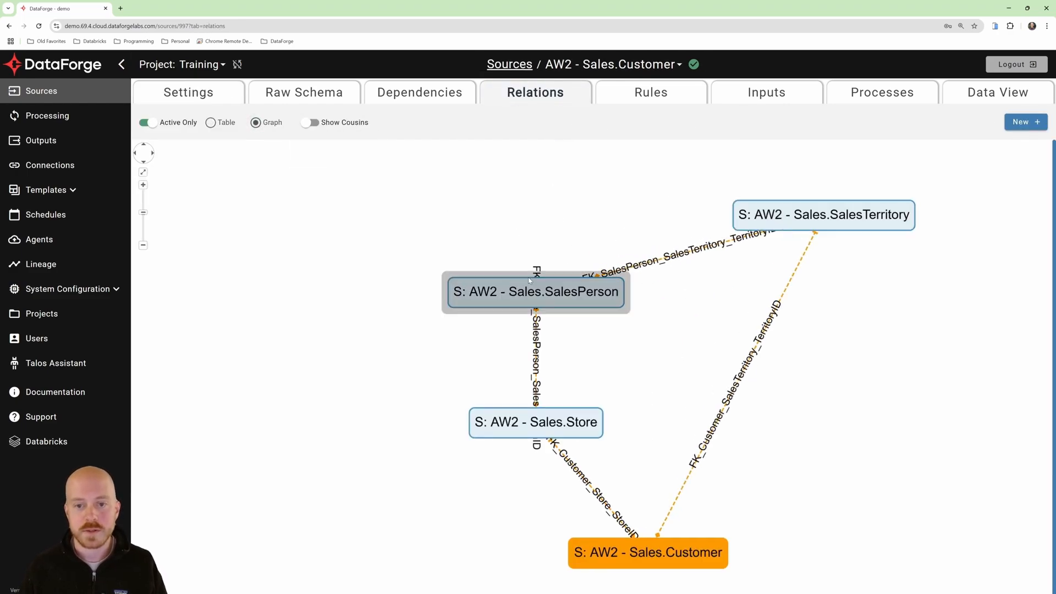
pyautogui.moveTo(548, 291); pyautogui.dragTo(389, 234)
pyautogui.moveTo(520, 415); pyautogui.dragTo(325, 465)
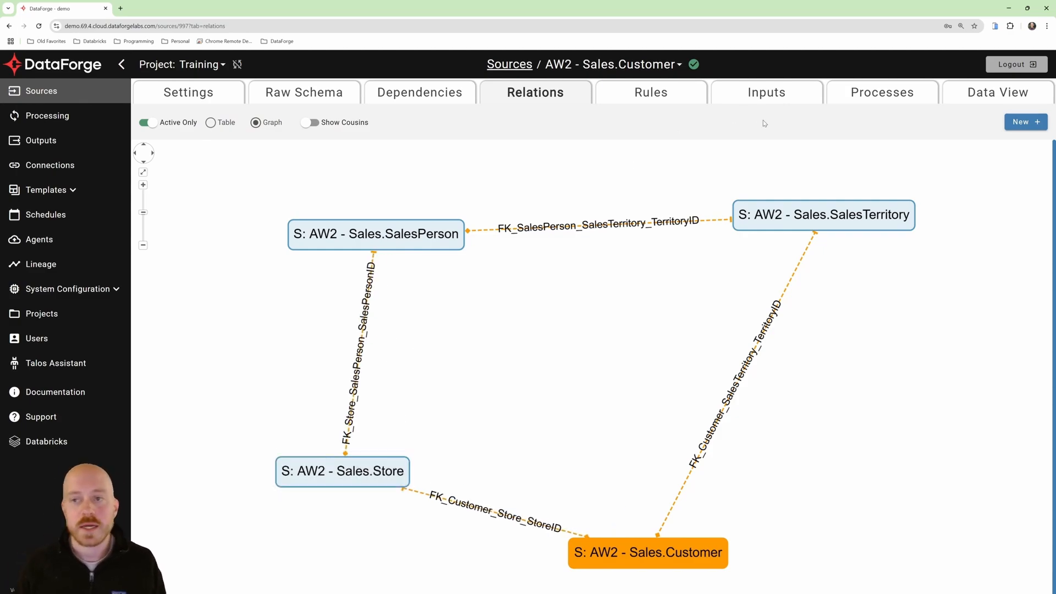
# Open the AW - Customer source and review its source query and data refresh settings
pyautogui.click(506, 65)
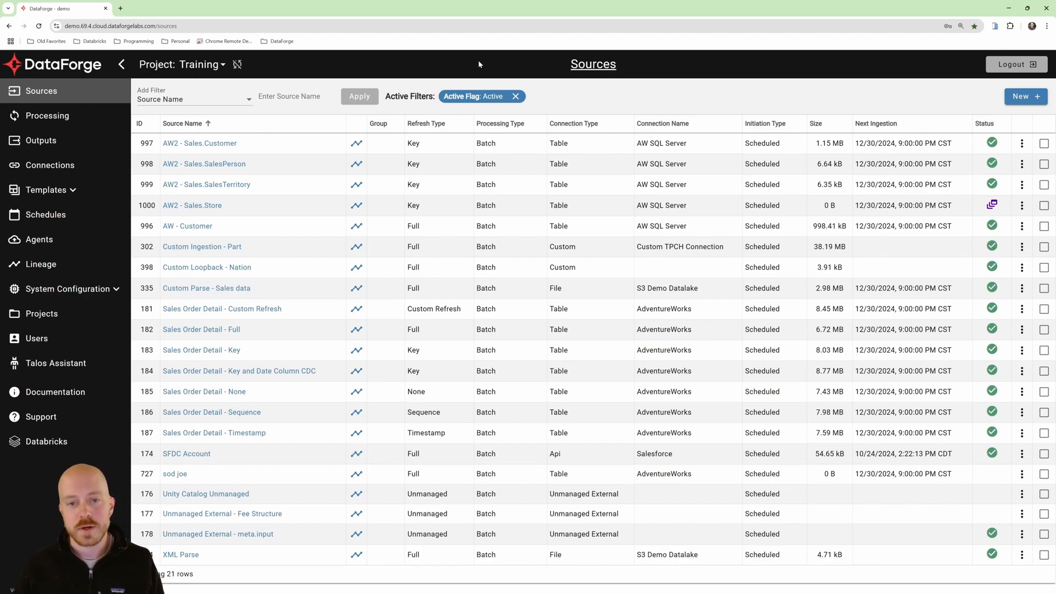
pyautogui.click(189, 226)
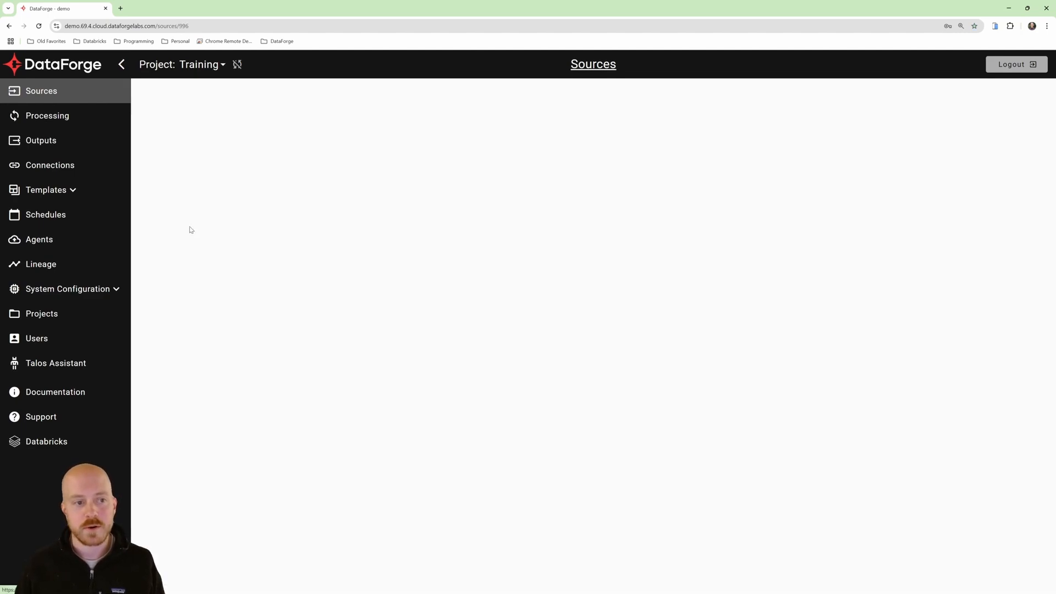
pyautogui.click(207, 103)
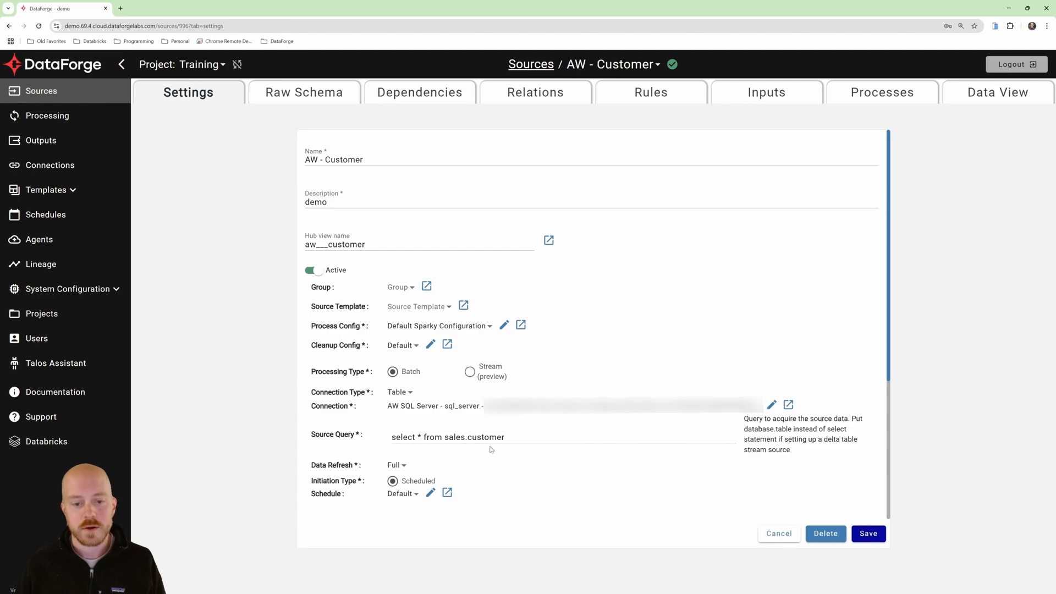
pyautogui.click(394, 437)
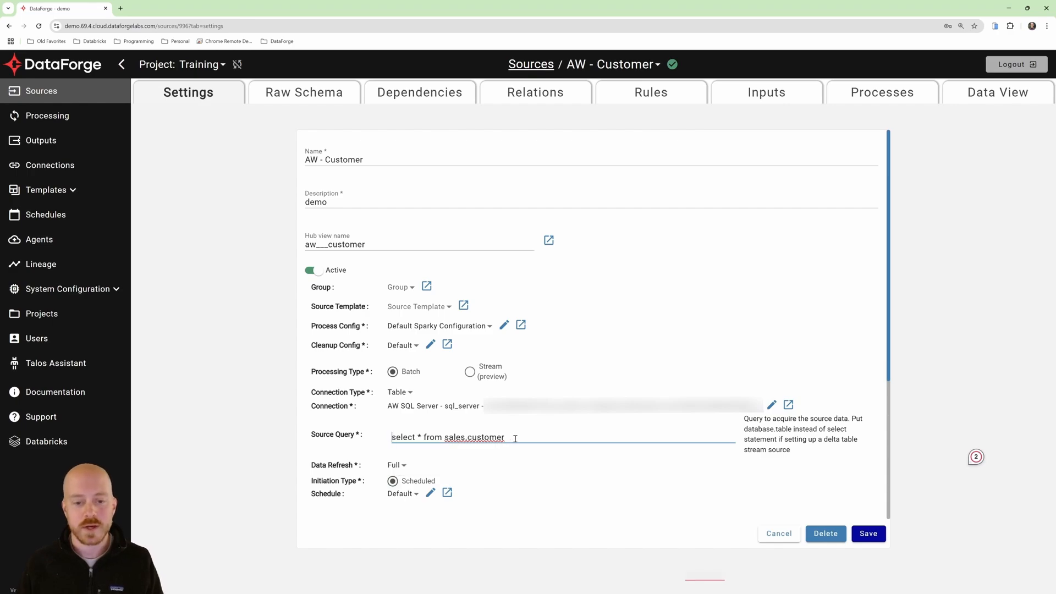
# Open the Sales Order Detail - Custom Refresh source and examine its watermark source query, delete query and Capture Data Changes parameters
pyautogui.click(534, 65)
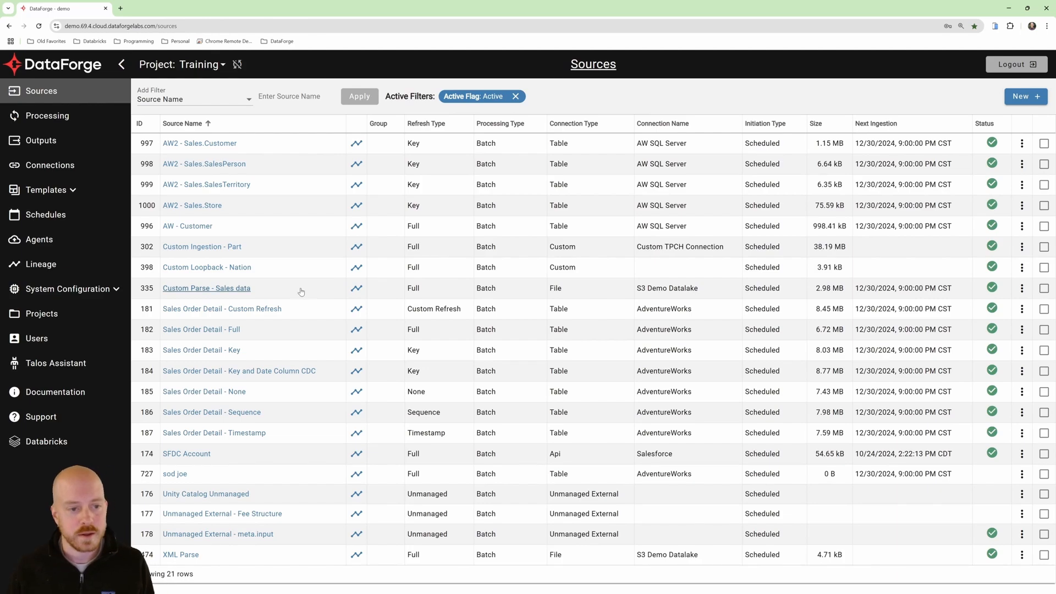
pyautogui.click(239, 309)
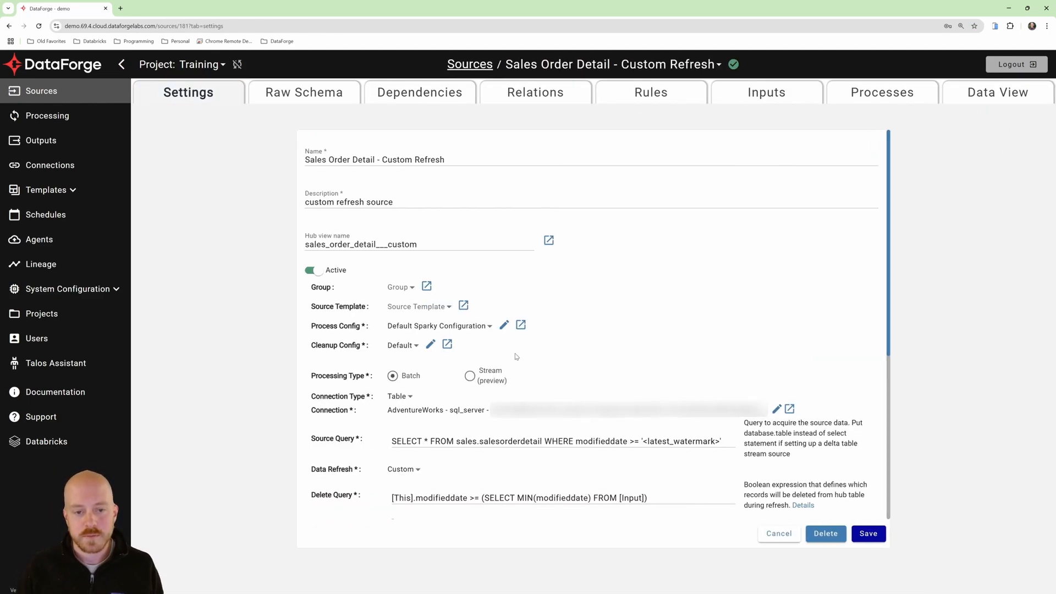
pyautogui.scroll(-3, 585, 342)
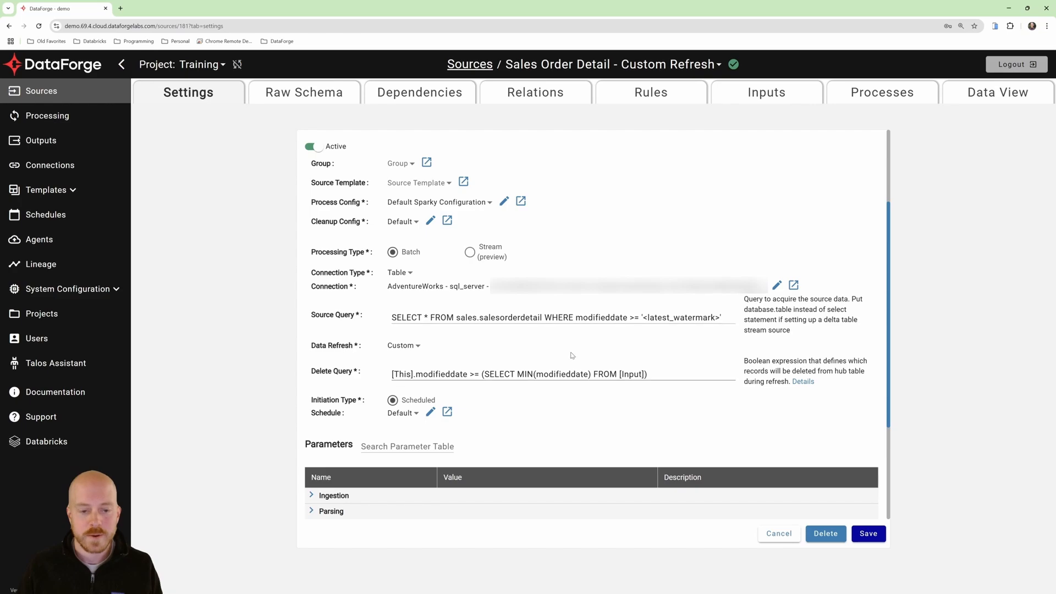
pyautogui.scroll(-2, 386, 405)
pyautogui.click(312, 445)
pyautogui.scroll(-2, 336, 434)
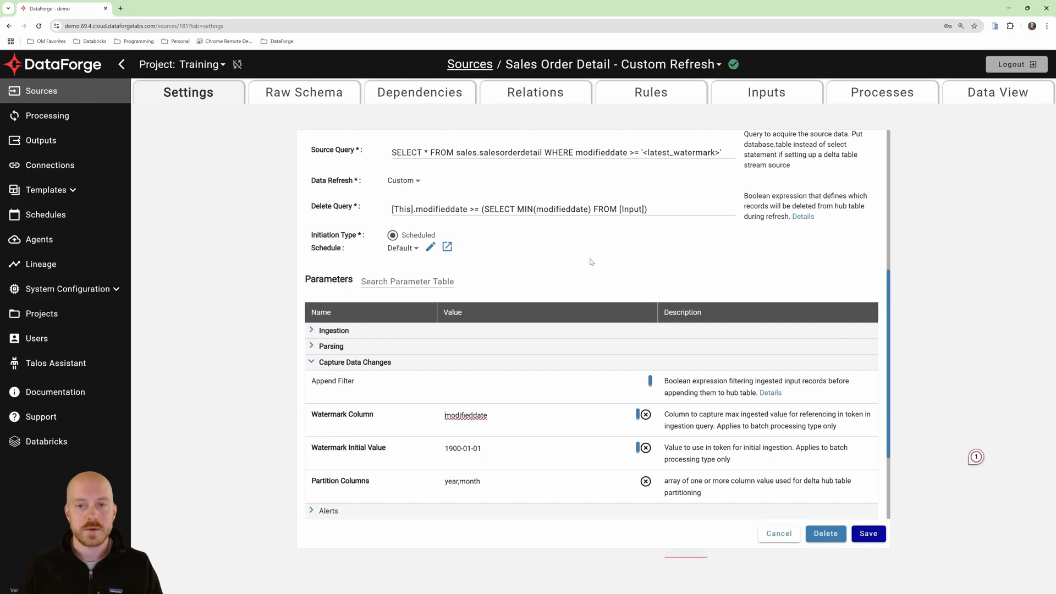
pyautogui.moveTo(644, 153); pyautogui.dragTo(711, 156)
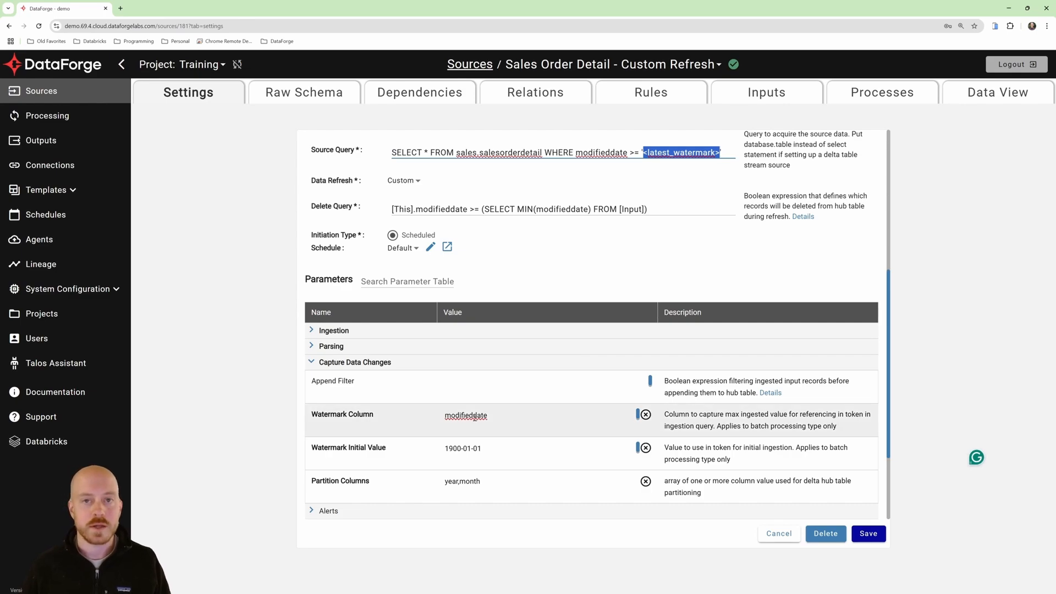
# Open the ingestion log of the source's initial input (2410) and examine the date substituted for the watermark in the executed query
pyautogui.click(766, 93)
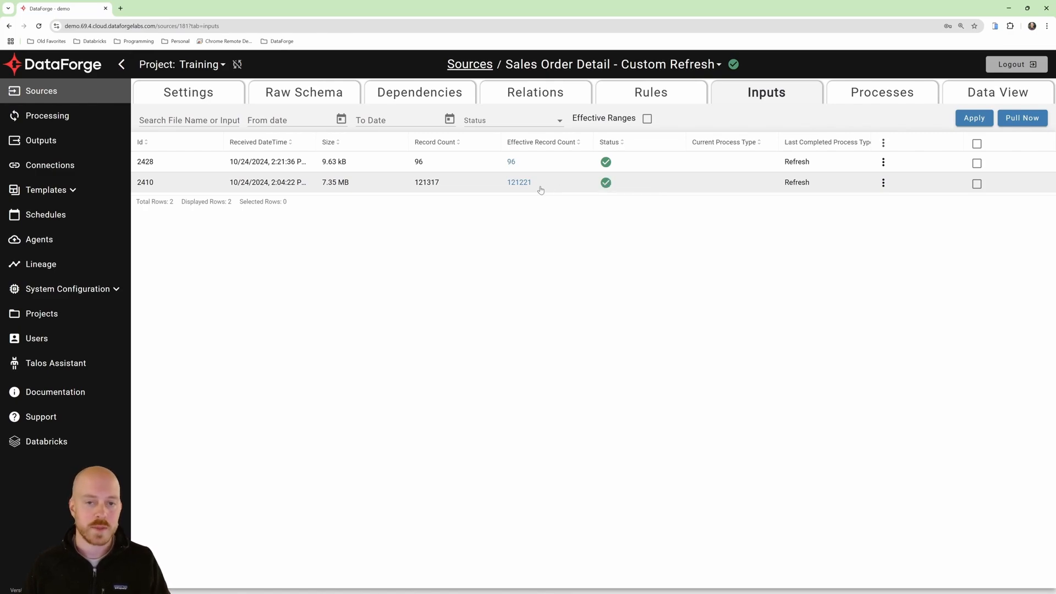
pyautogui.click(605, 187)
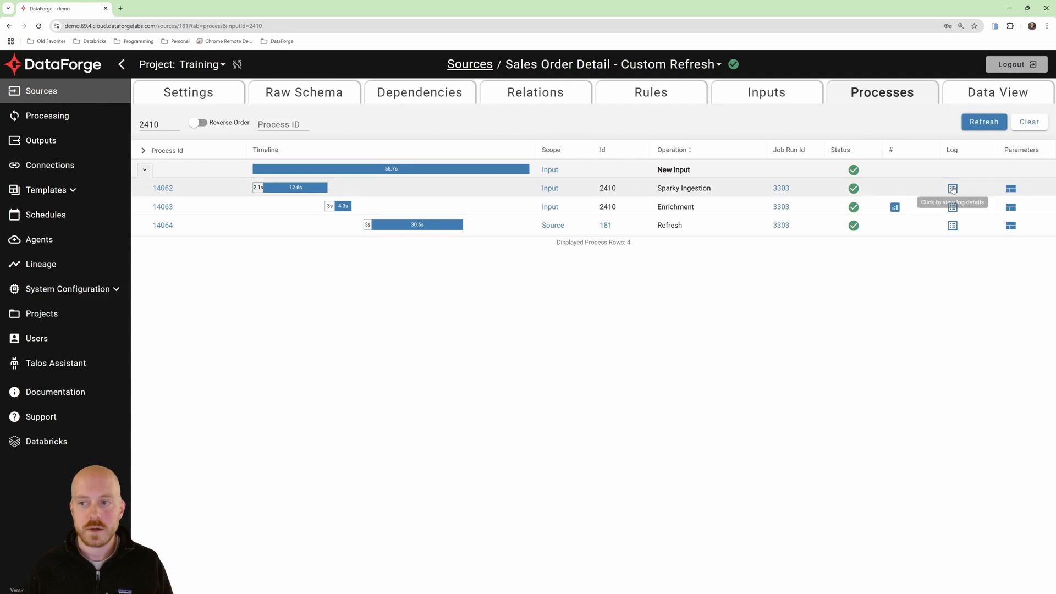
pyautogui.click(953, 188)
pyautogui.moveTo(793, 311); pyautogui.dragTo(751, 316)
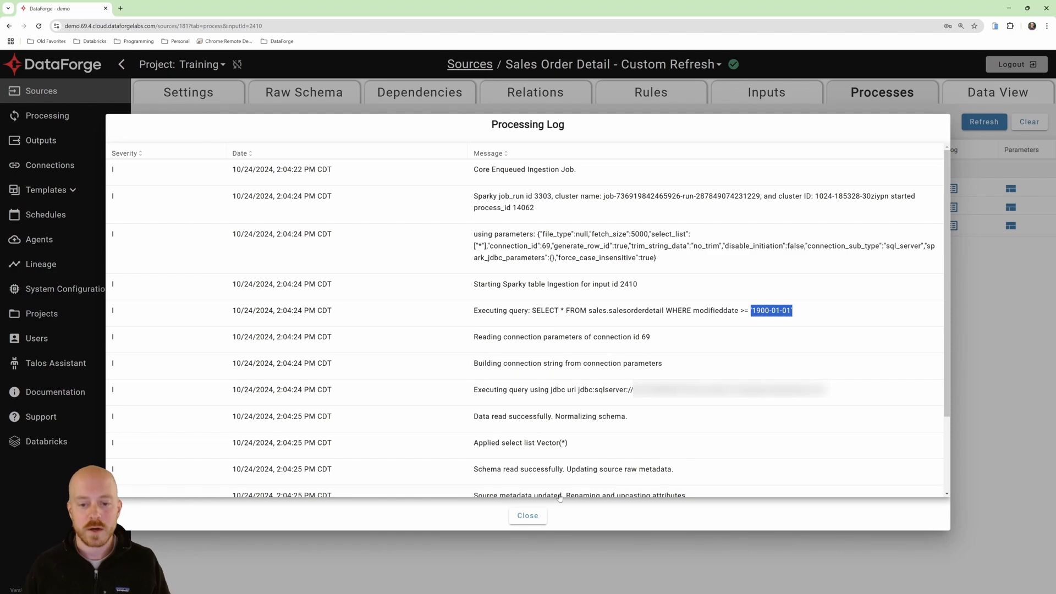
pyautogui.click(527, 515)
# Open the ingestion log of the newer input (2428) and examine the watermark value in its executed query
pyautogui.click(766, 94)
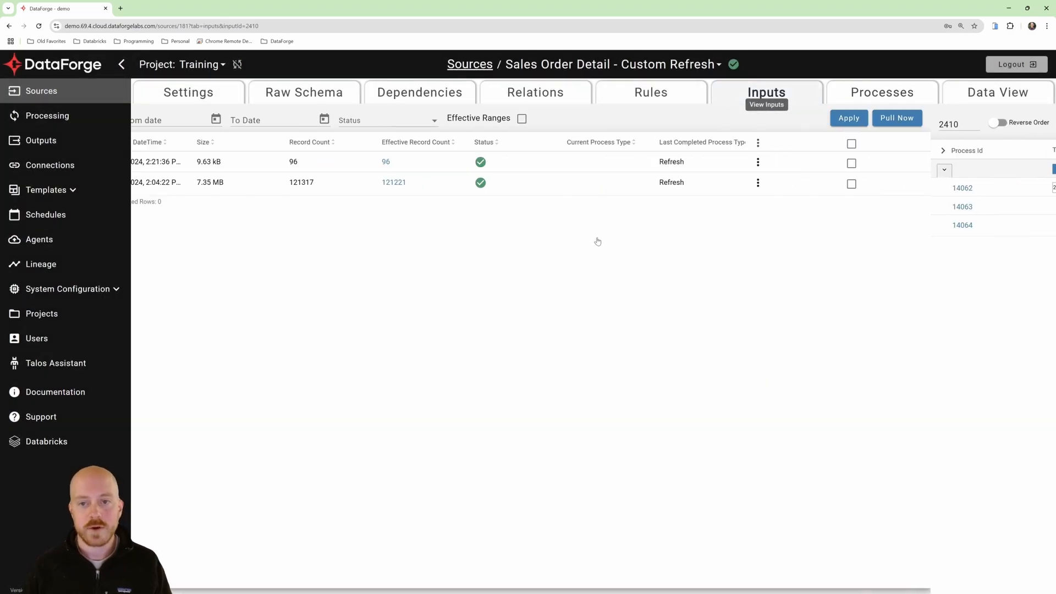
pyautogui.click(605, 163)
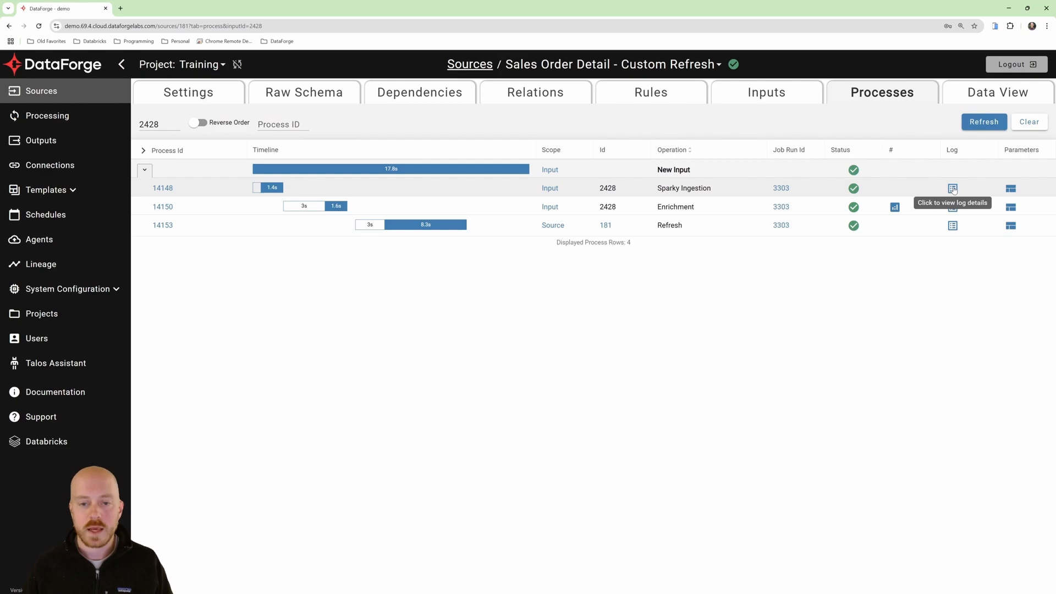
pyautogui.click(953, 189)
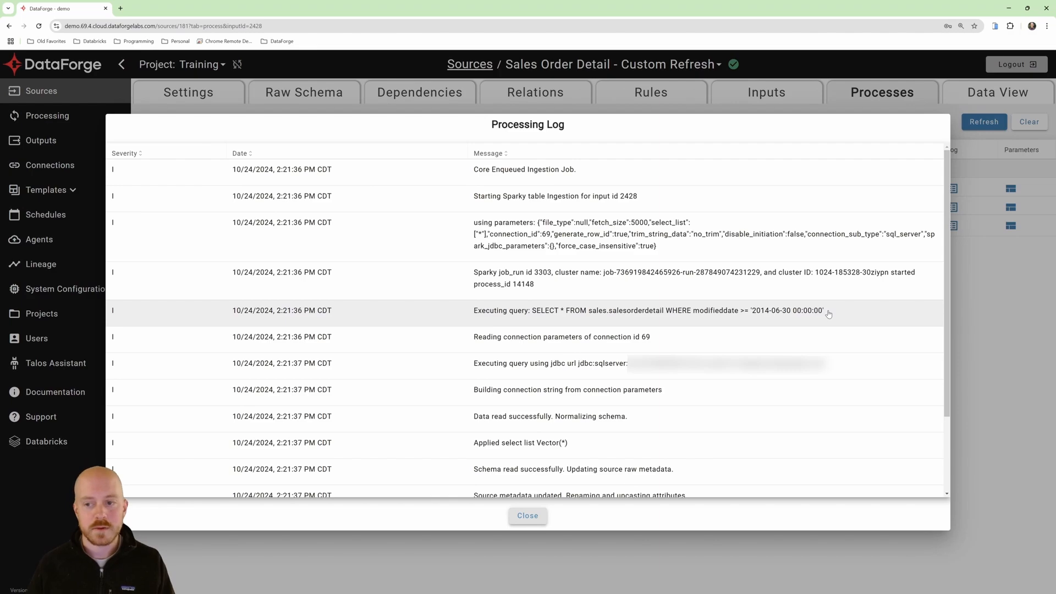
pyautogui.moveTo(828, 313); pyautogui.dragTo(751, 317)
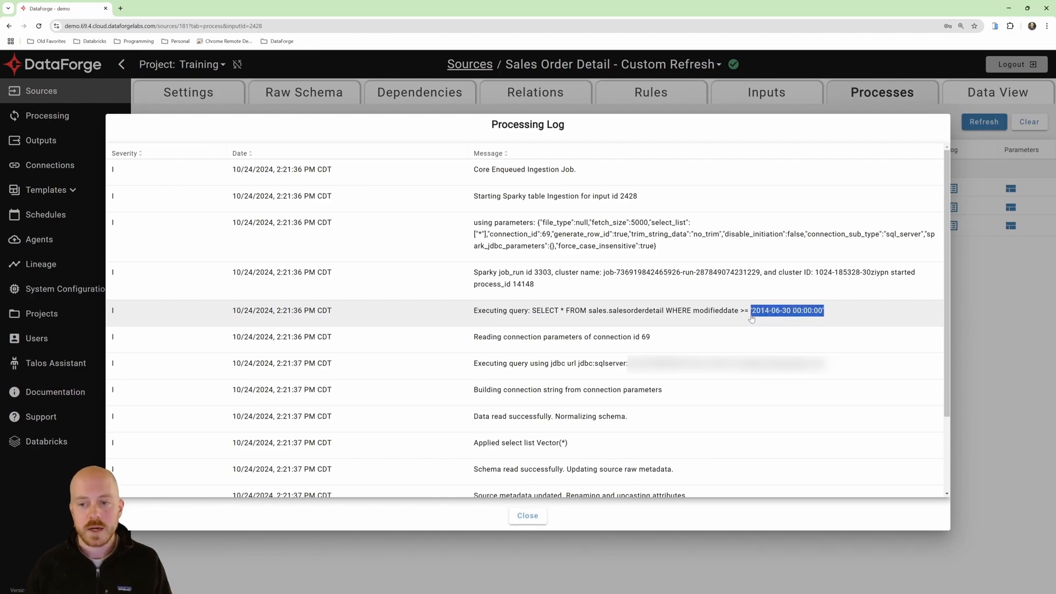
pyautogui.click(751, 318)
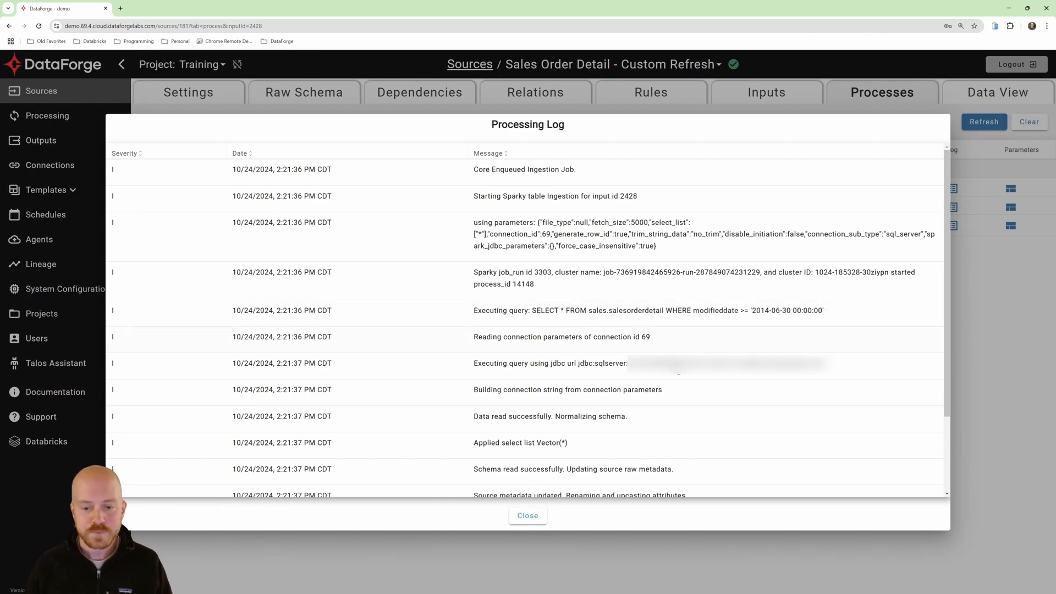
pyautogui.click(528, 515)
# Open the Sales Order Detail - Key source and review its key refresh settings and the <extract_datetime> token in its source query
pyautogui.click(463, 64)
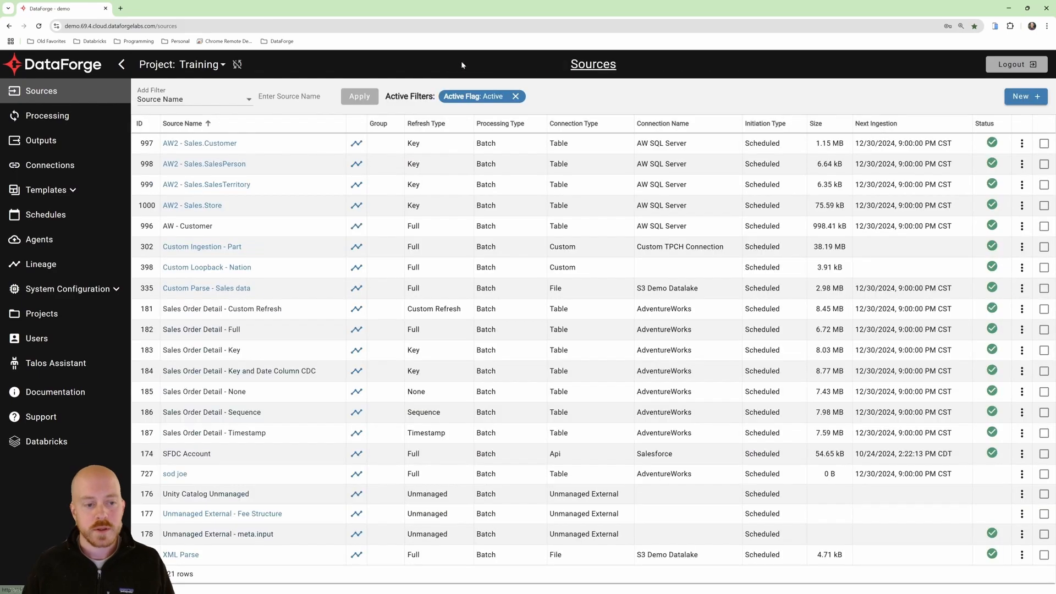
pyautogui.click(227, 350)
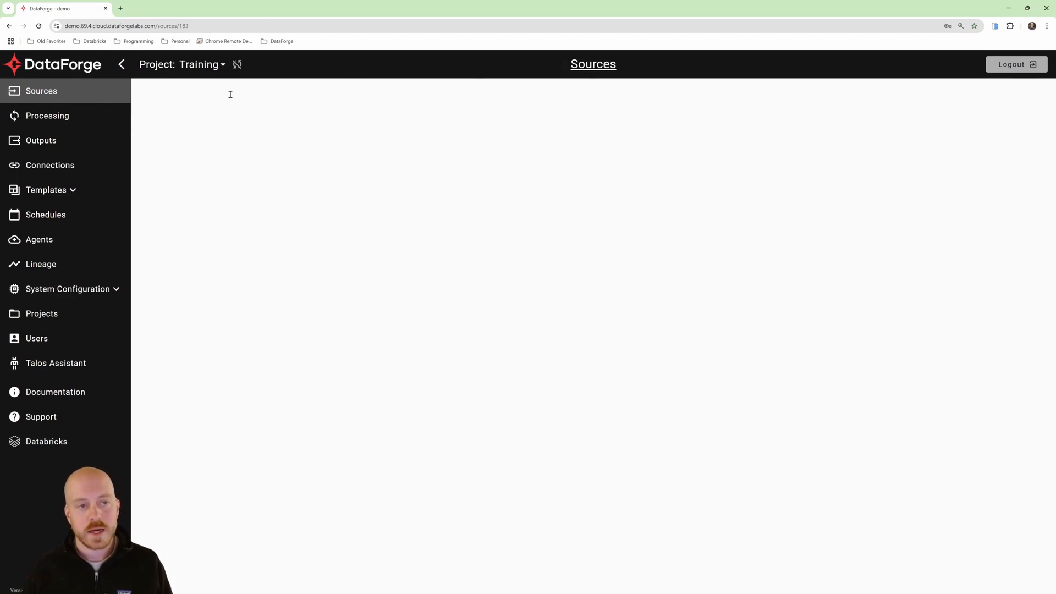
pyautogui.click(193, 94)
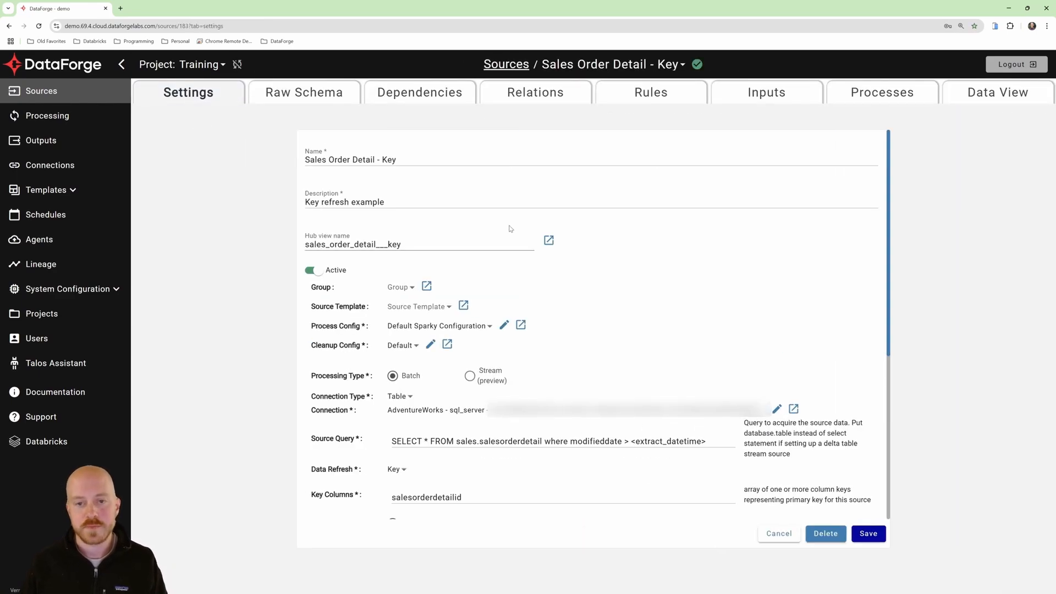
pyautogui.scroll(-3, 607, 314)
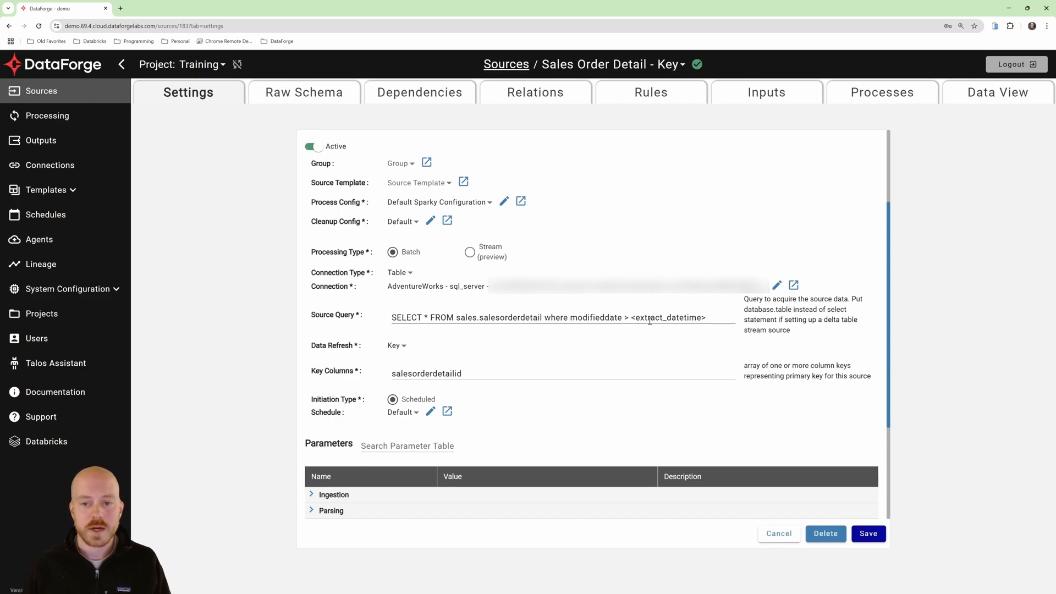
pyautogui.scroll(-1, 319, 455)
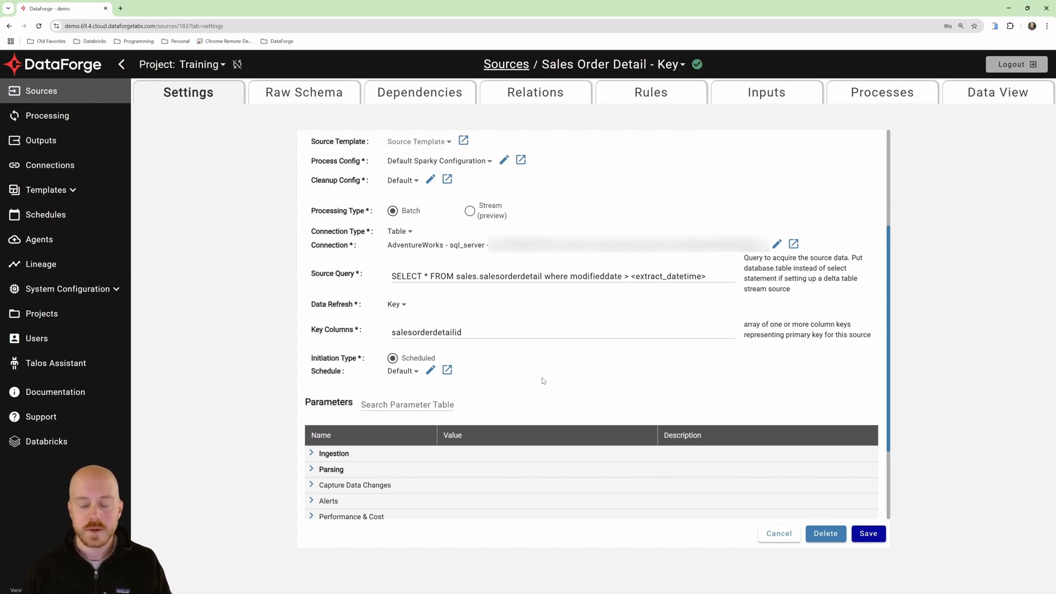
pyautogui.click(631, 278)
pyautogui.moveTo(631, 278); pyautogui.dragTo(709, 276)
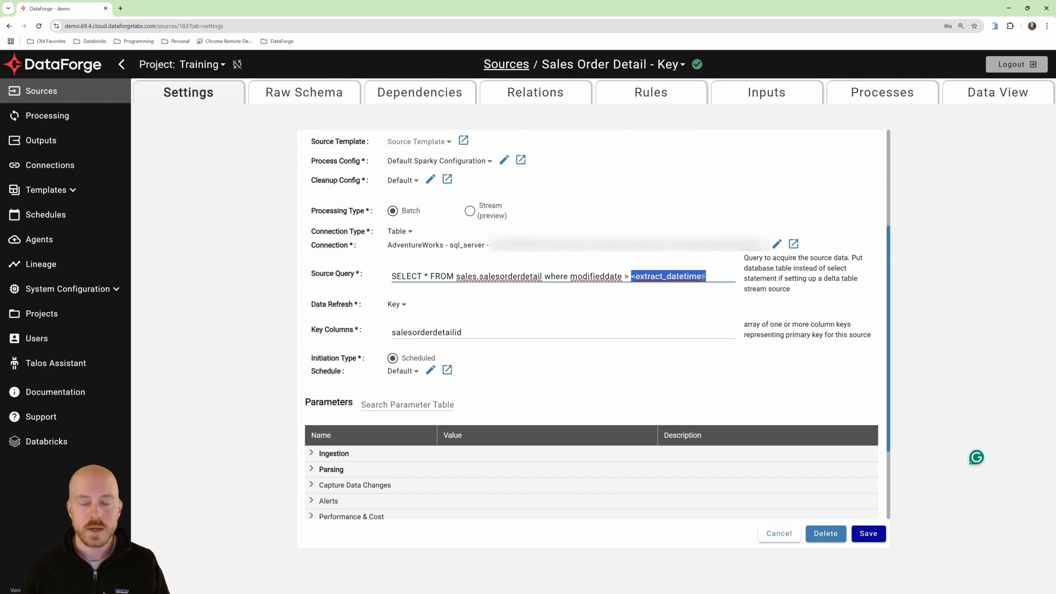
# Widen the Received DateTime column of the source's inputs and examine the modifieddate filter of the executed query in input 2445's ingestion log
pyautogui.click(764, 93)
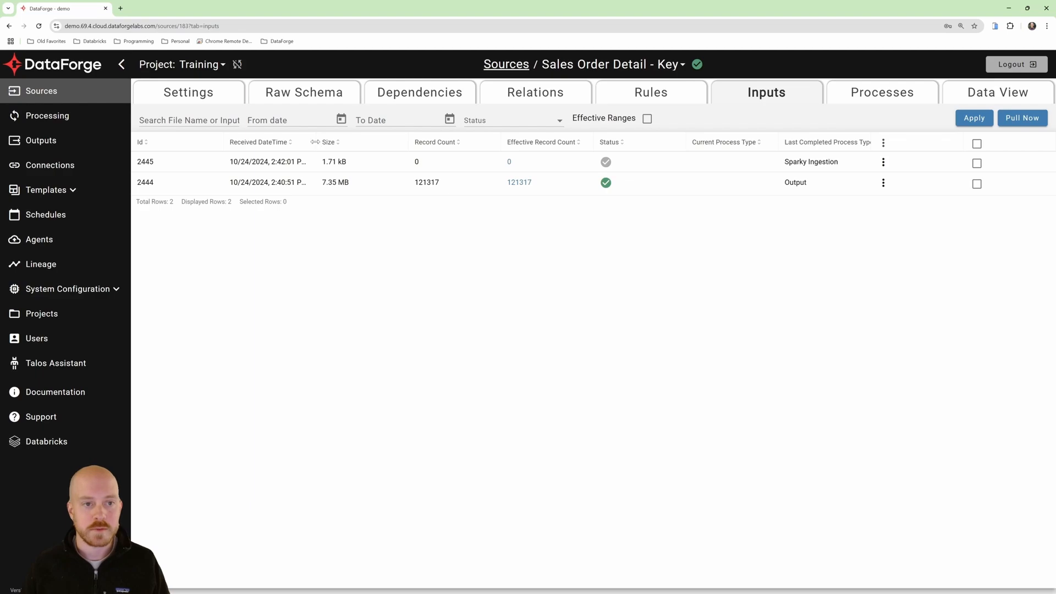
pyautogui.doubleClick(315, 142)
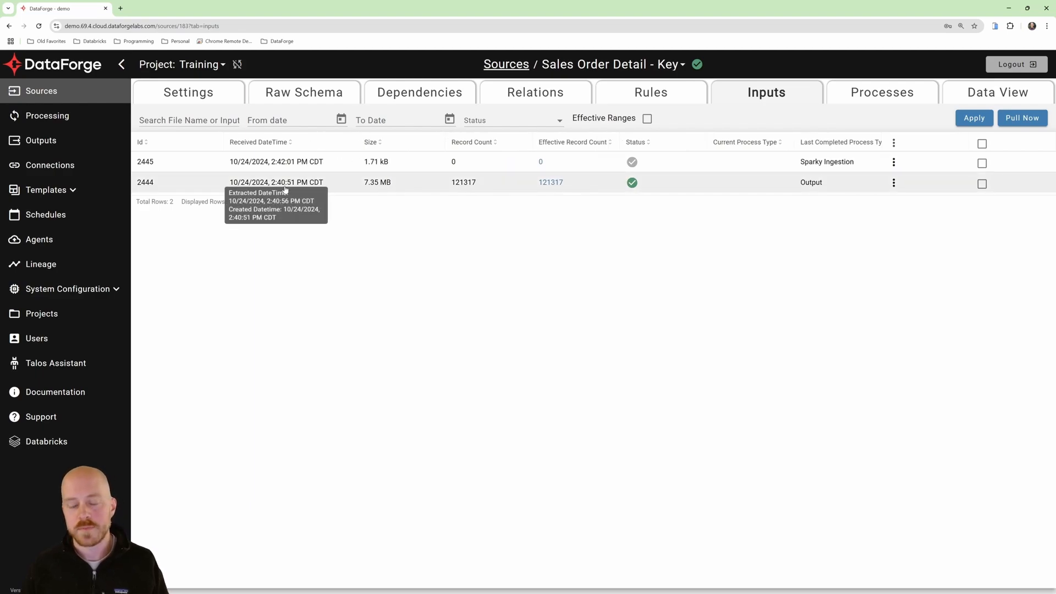
pyautogui.click(632, 163)
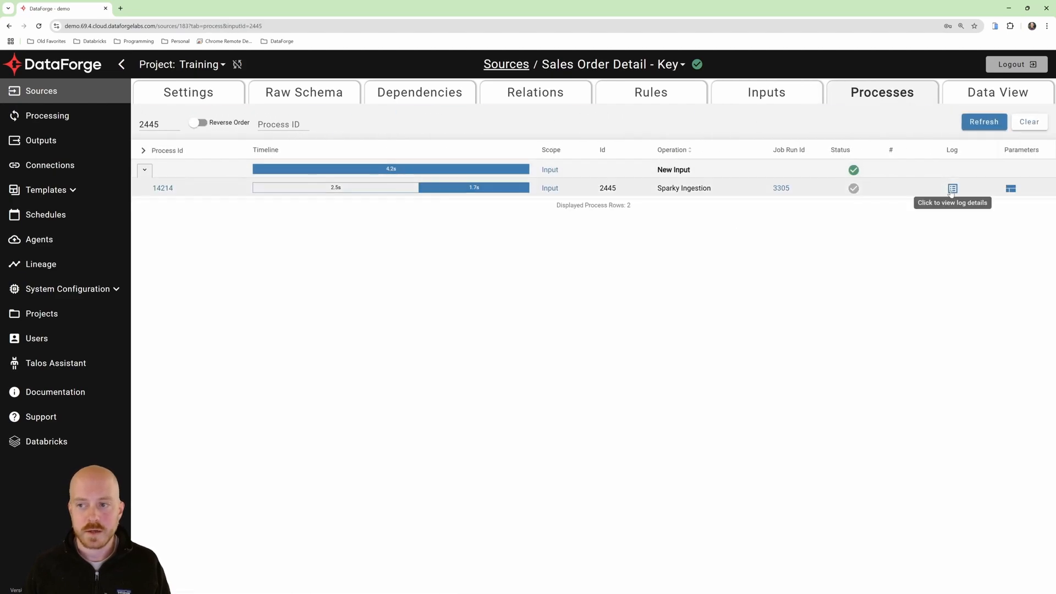
pyautogui.click(952, 189)
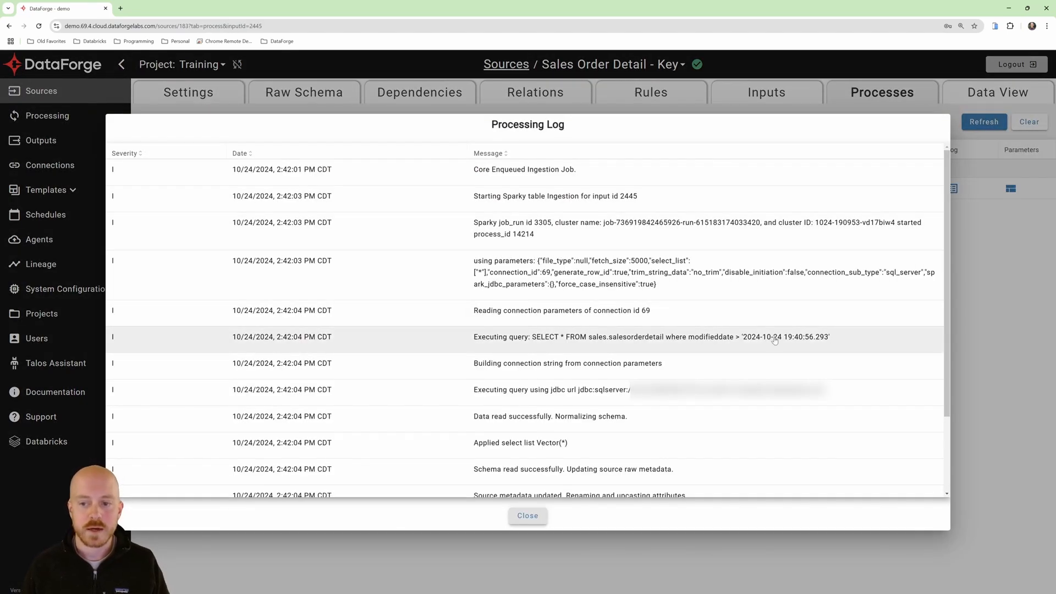
pyautogui.moveTo(835, 339); pyautogui.dragTo(742, 342)
pyautogui.click(745, 342)
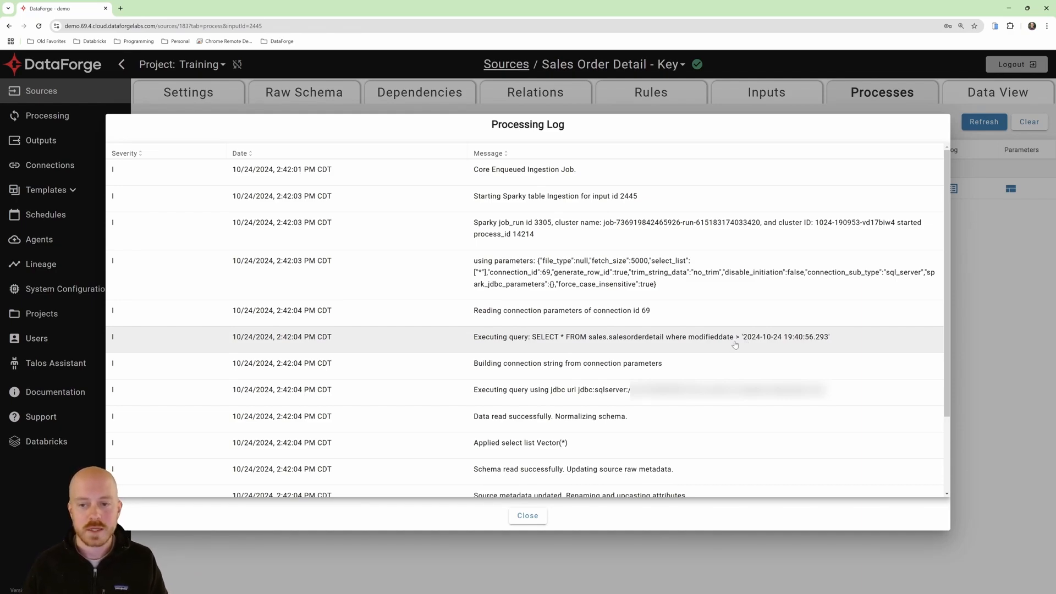
pyautogui.doubleClick(708, 338)
pyautogui.click(707, 343)
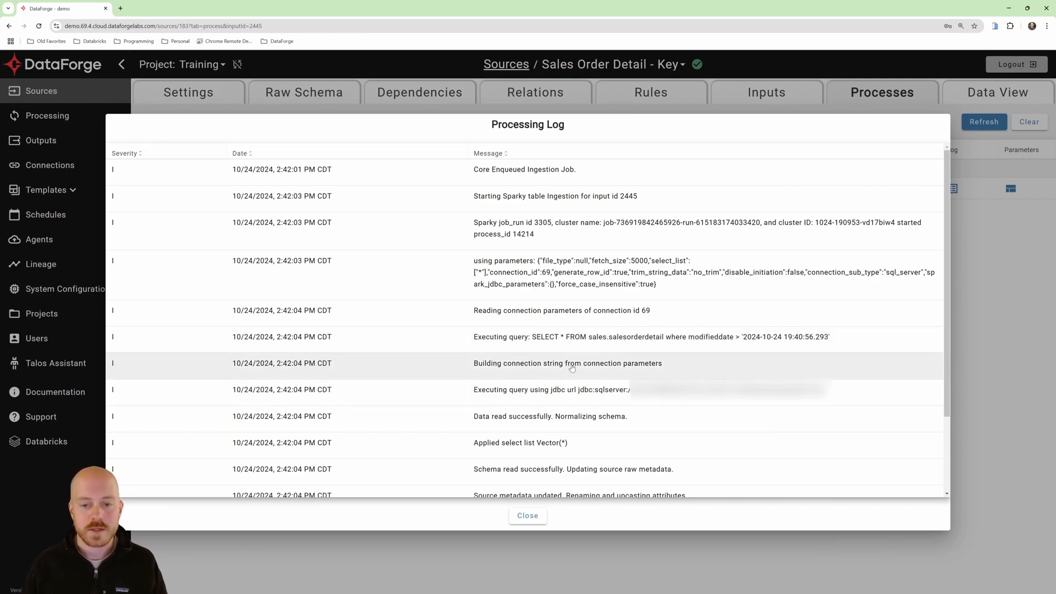
pyautogui.click(528, 515)
pyautogui.click(766, 92)
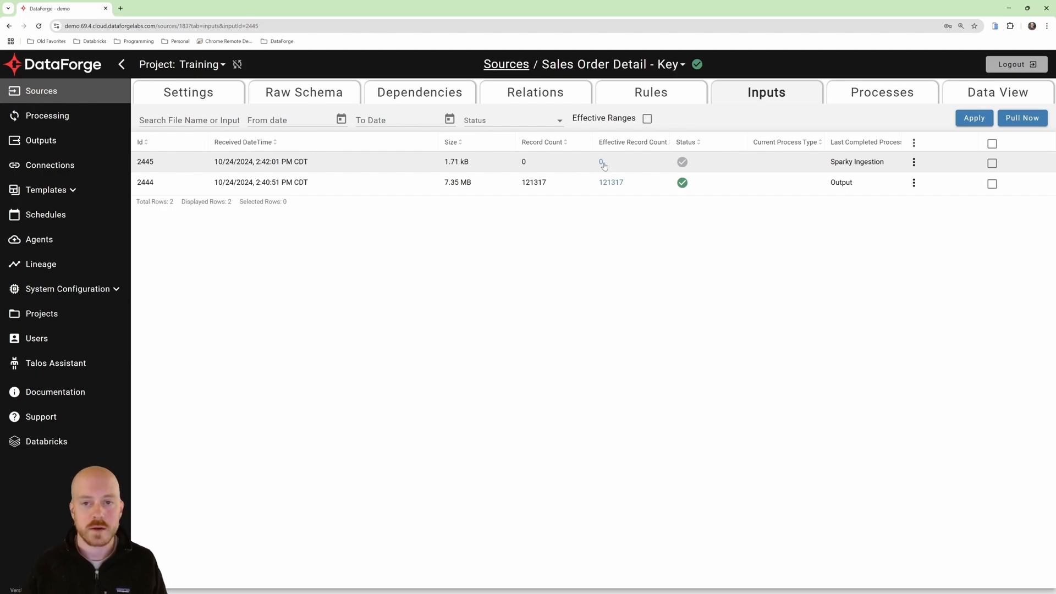
# Open the Sales Order Detail - Key and Date Column CDC source and review its source query and the Date Column parameter under Capture Data Changes
pyautogui.click(507, 64)
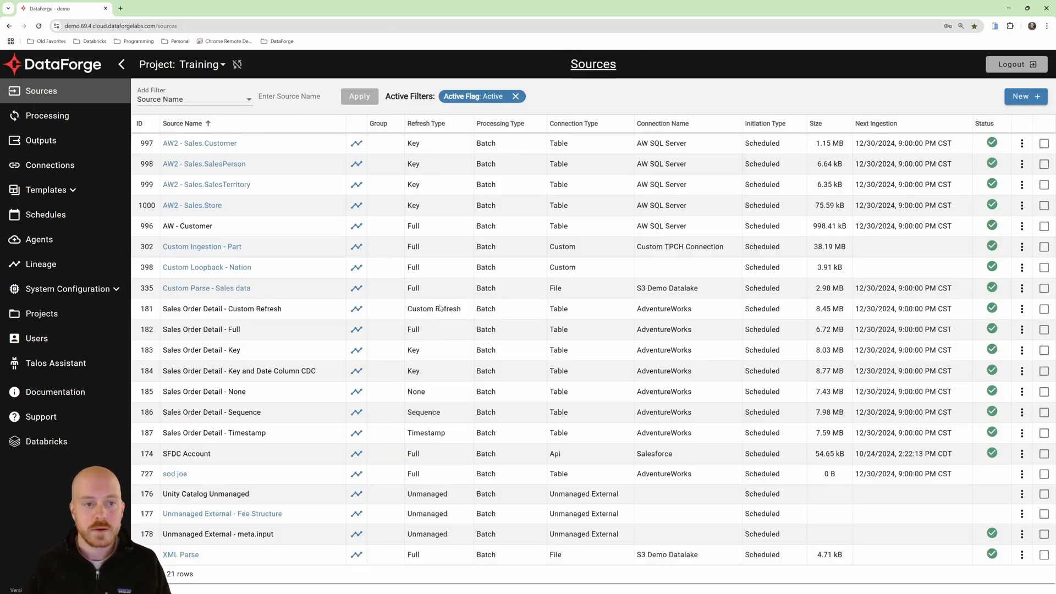
pyautogui.click(263, 372)
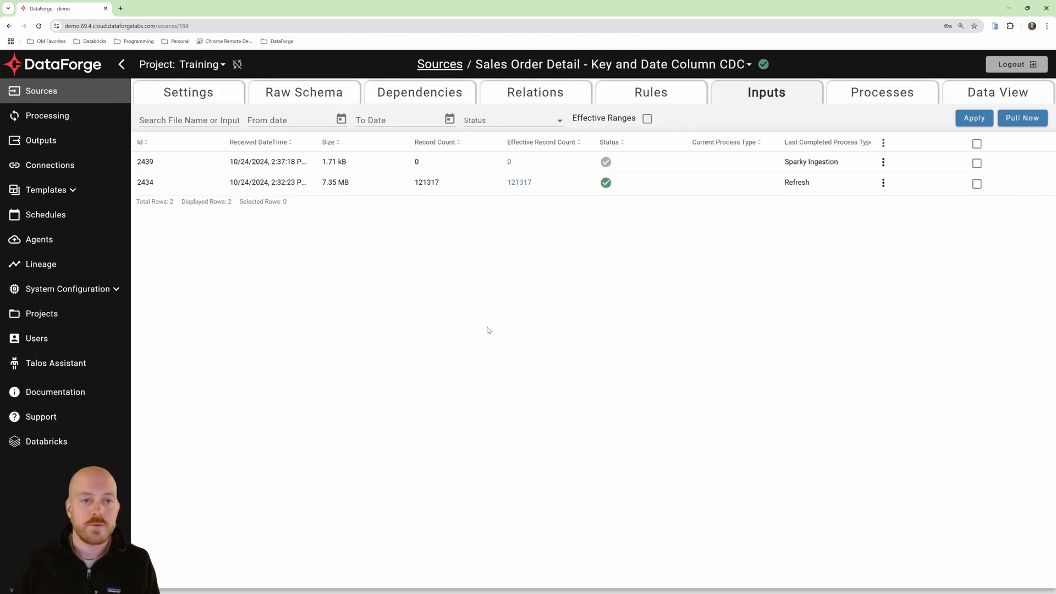
pyautogui.click(188, 92)
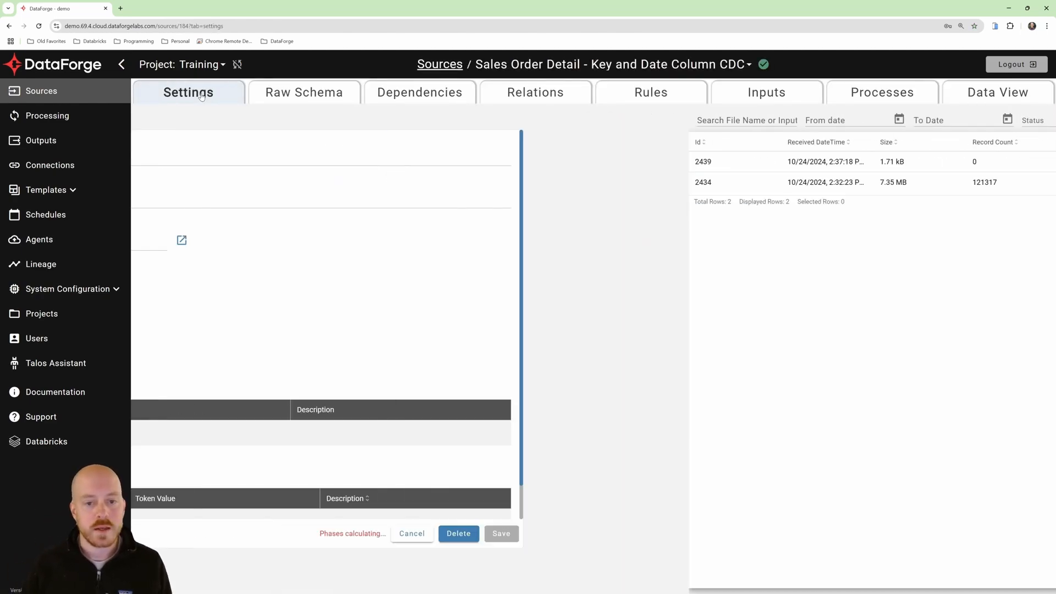
pyautogui.scroll(-3, 633, 314)
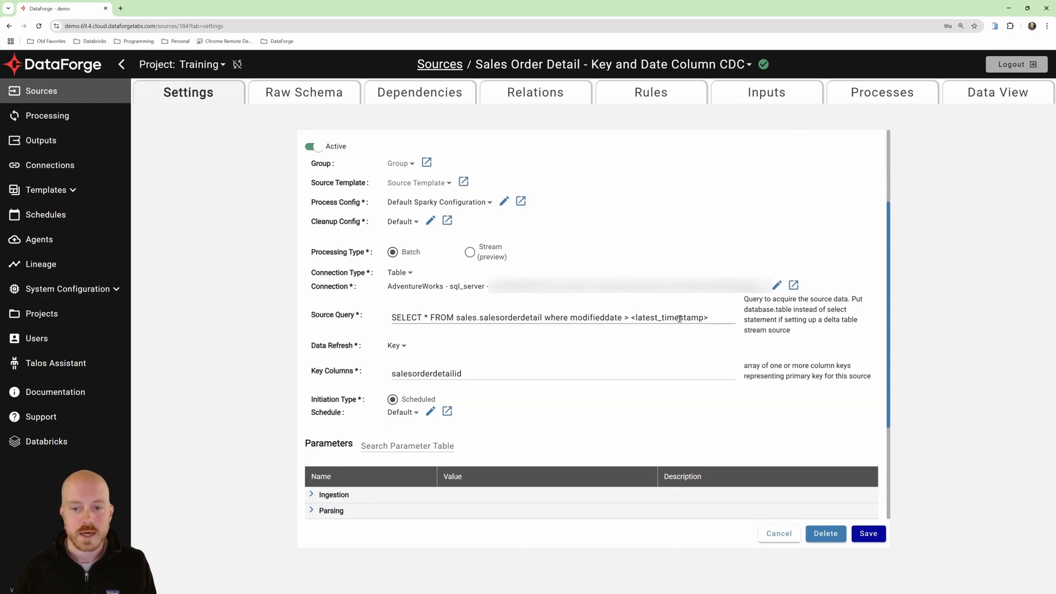
pyautogui.scroll(-2, 680, 319)
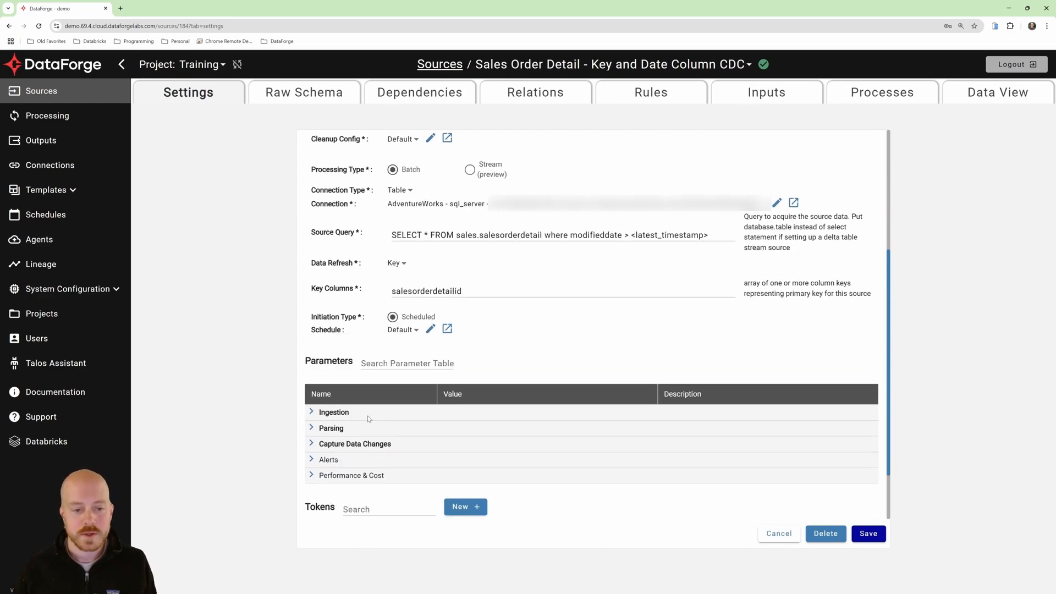
pyautogui.click(311, 444)
pyautogui.scroll(-1, 312, 444)
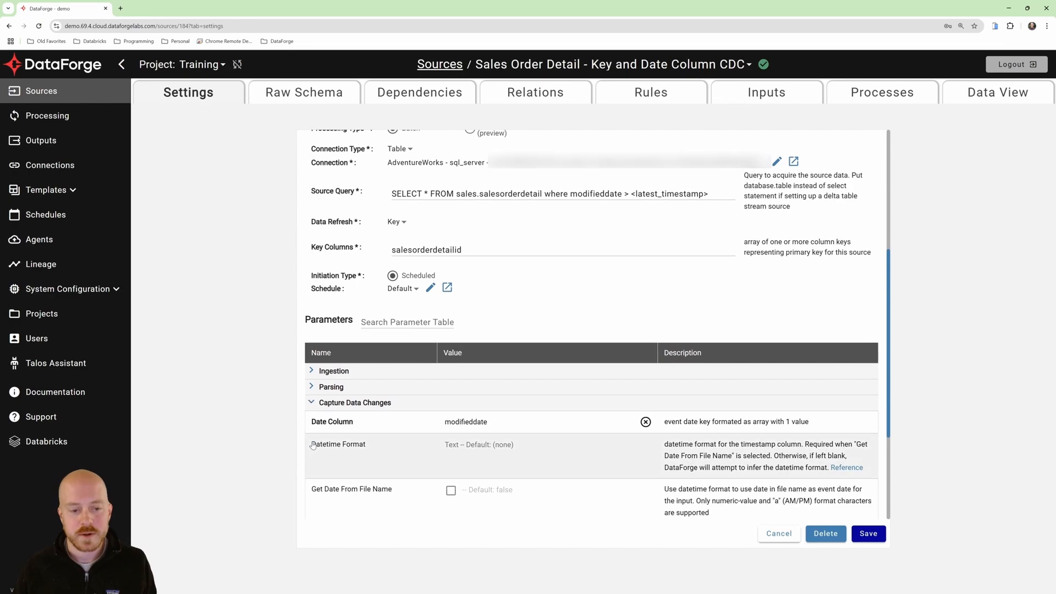
pyautogui.moveTo(487, 422); pyautogui.dragTo(482, 426)
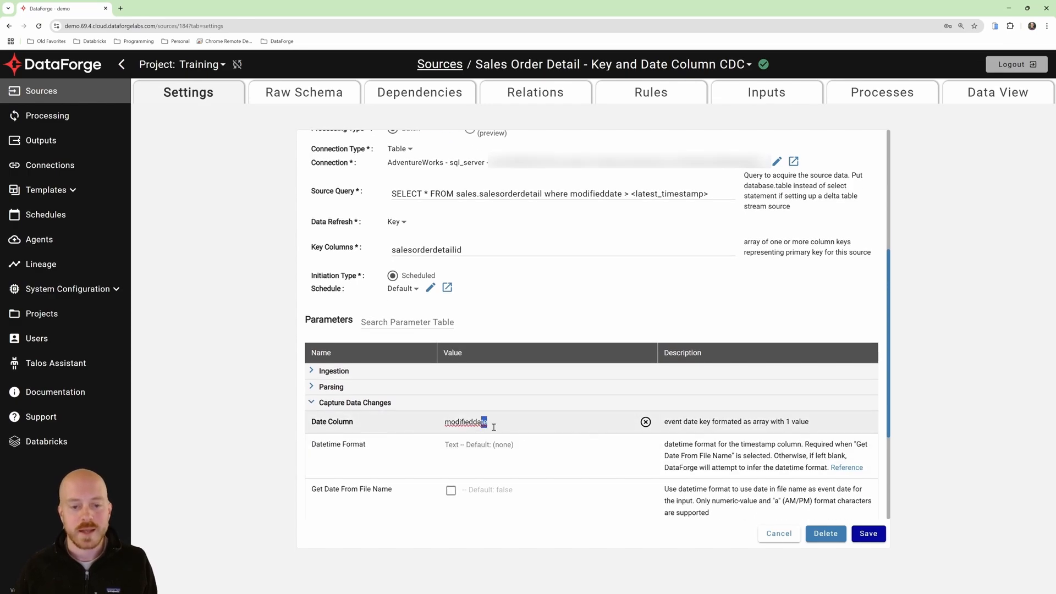
pyautogui.click(493, 426)
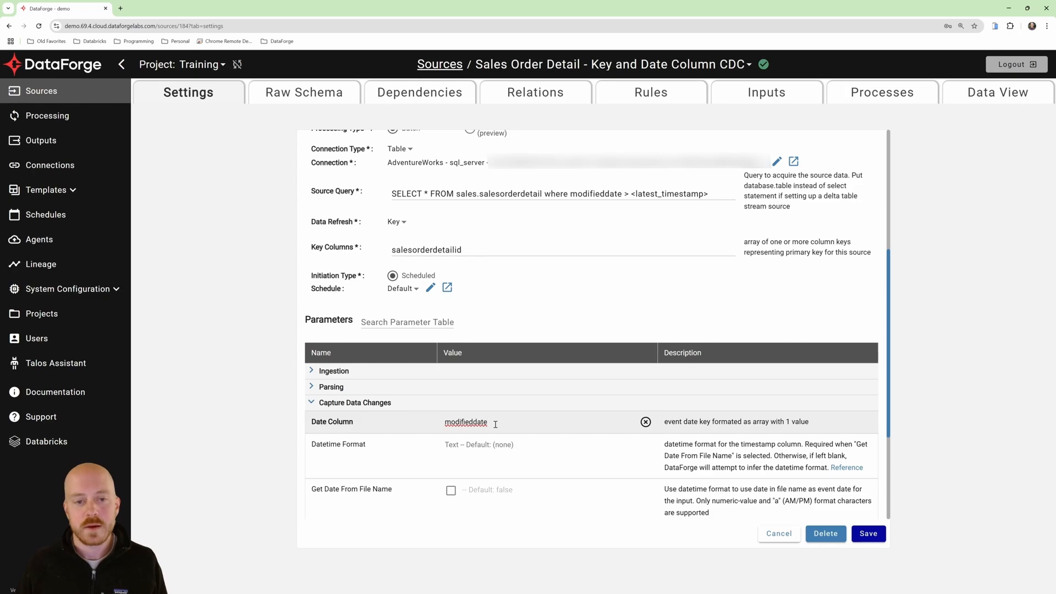
# Check the normalized modifieddate column in the raw schema against the Date Column parameter and the source query's <latest_timestamp> token
pyautogui.click(314, 94)
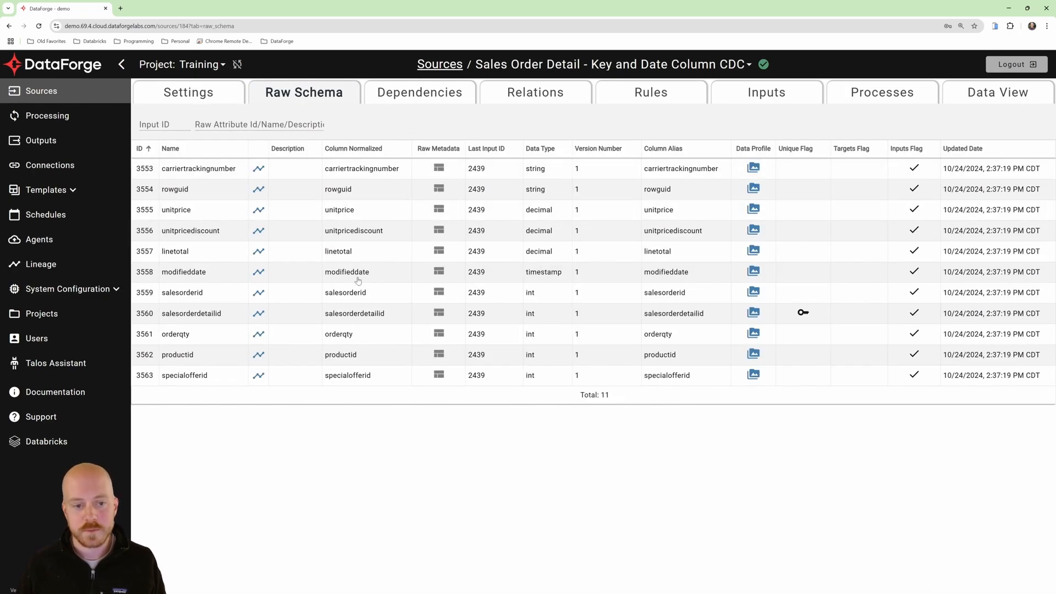
pyautogui.doubleClick(360, 272)
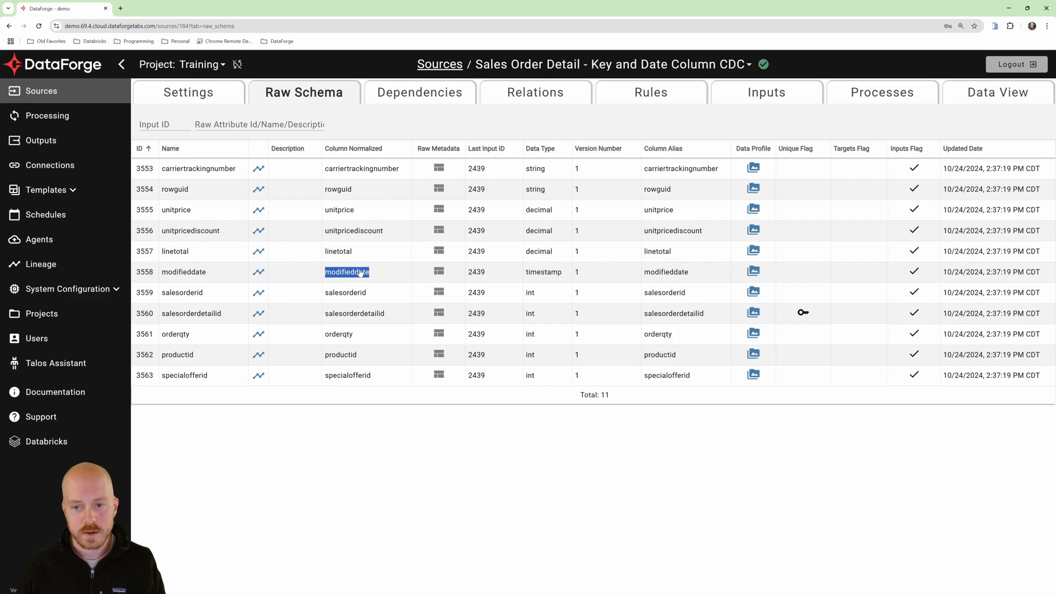
pyautogui.click(189, 93)
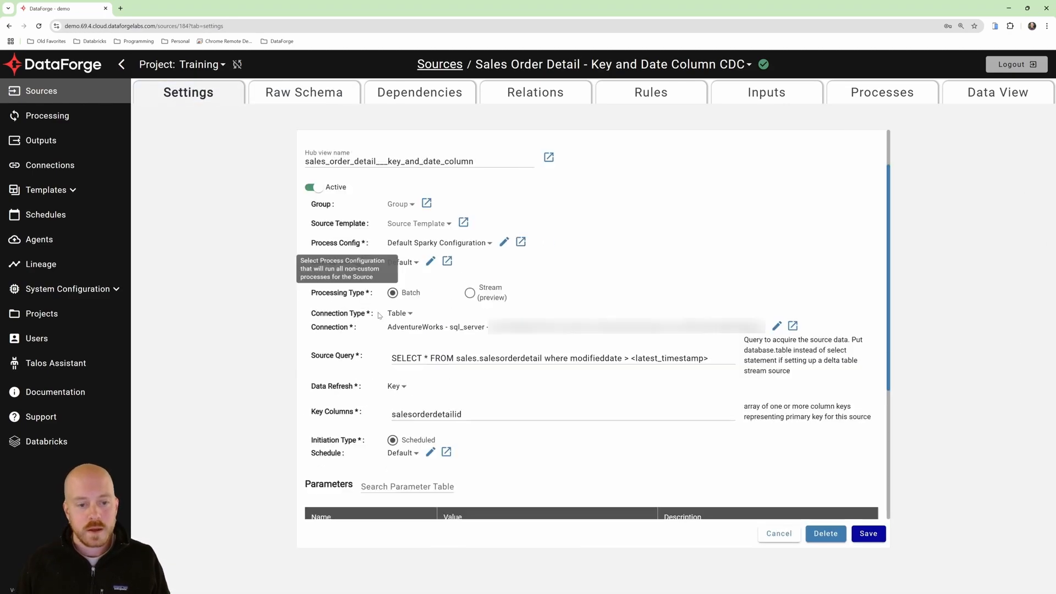
pyautogui.scroll(-2, 319, 437)
pyautogui.click(311, 485)
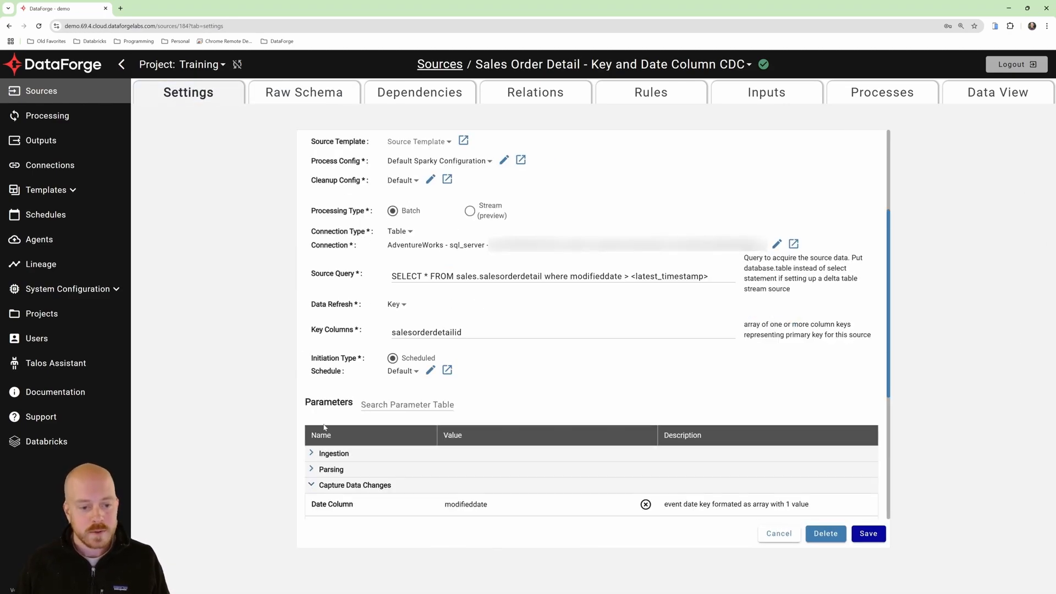
pyautogui.scroll(-2, 521, 440)
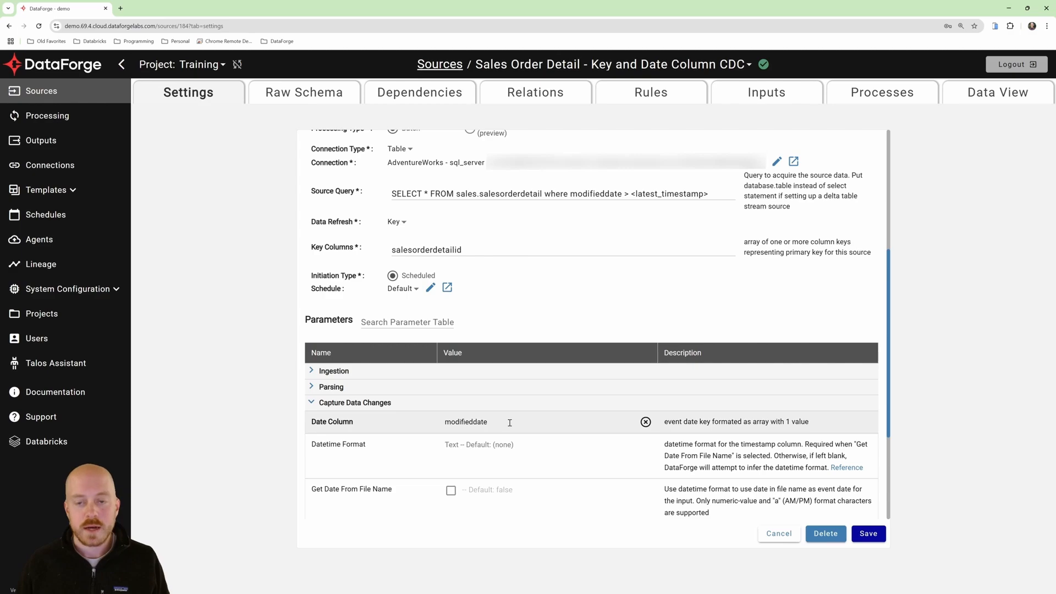
pyautogui.moveTo(636, 194); pyautogui.dragTo(683, 194)
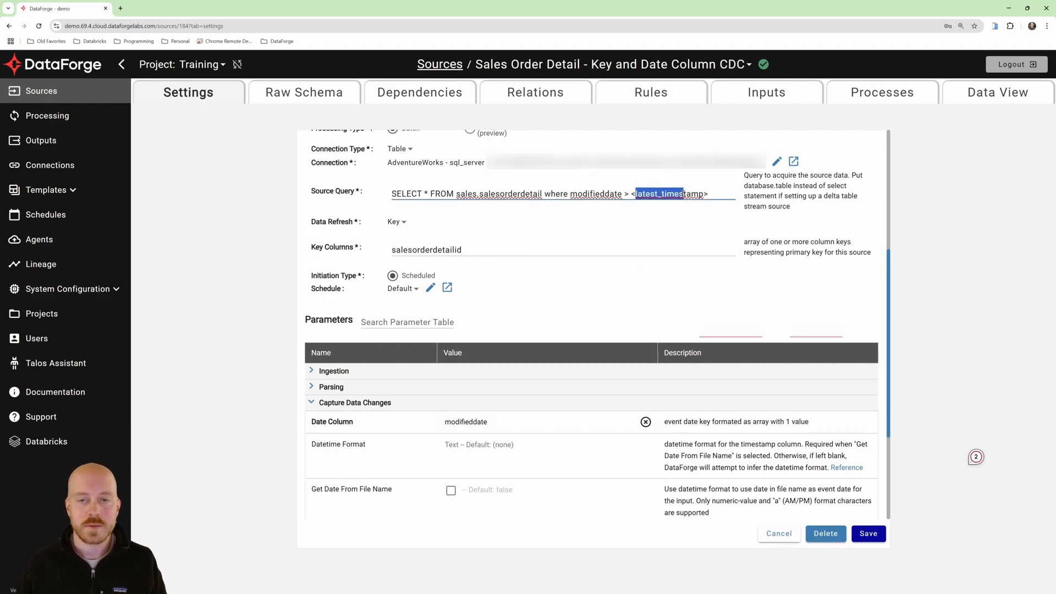
# Check the Date Column parameter and examine the modifieddate filter of the executed query in input 2434's Sparky Ingestion log
pyautogui.click(683, 193)
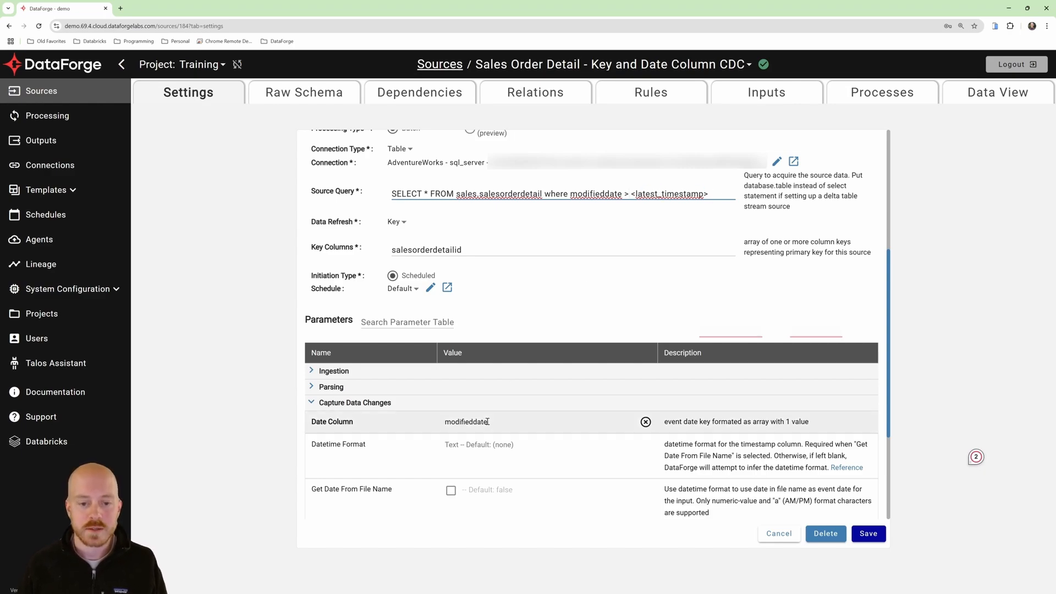
pyautogui.doubleClick(445, 422)
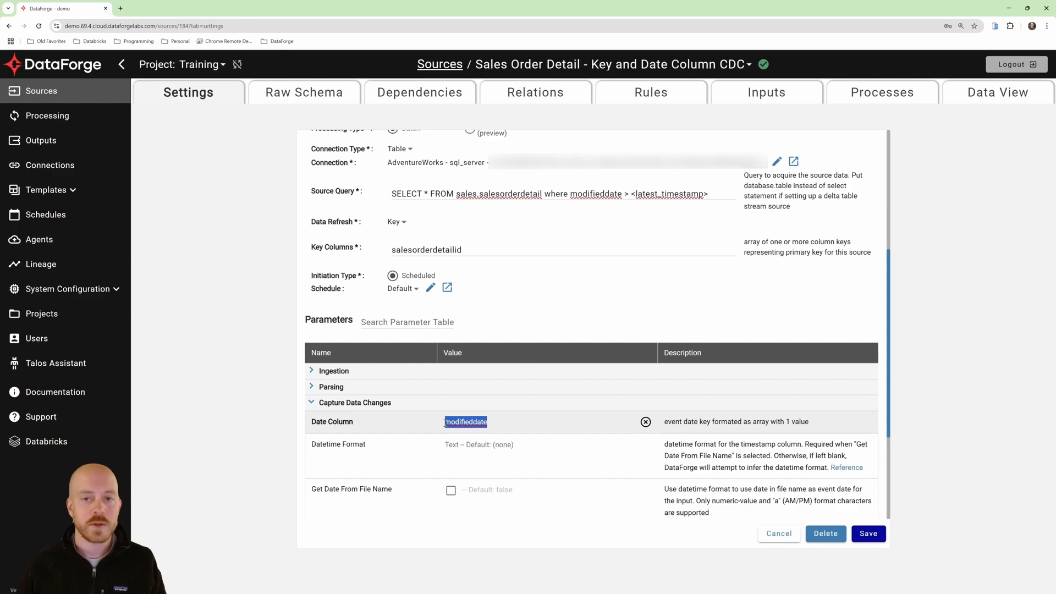
pyautogui.click(772, 96)
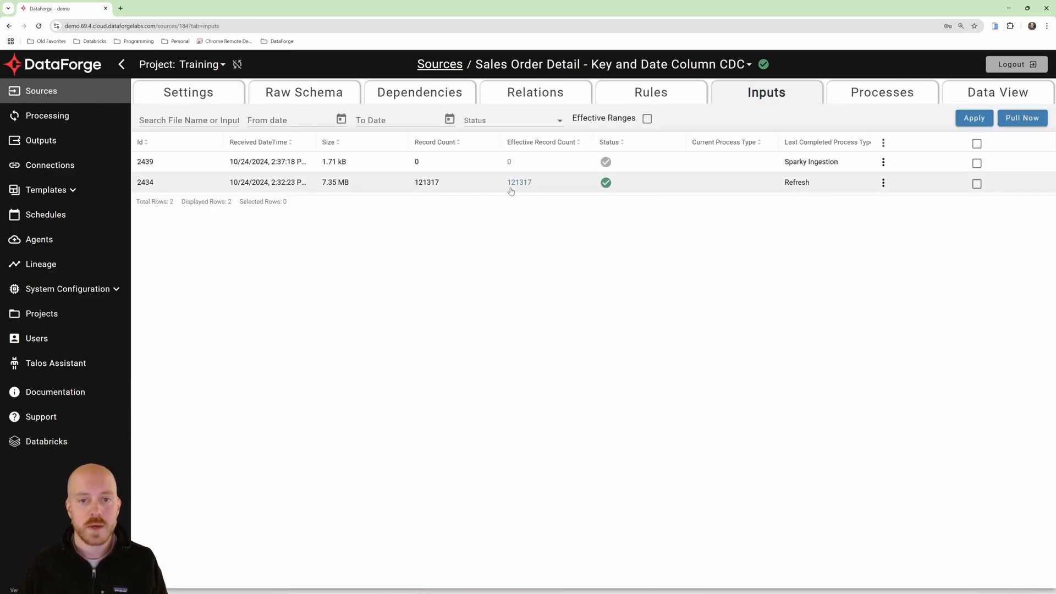
pyautogui.click(605, 185)
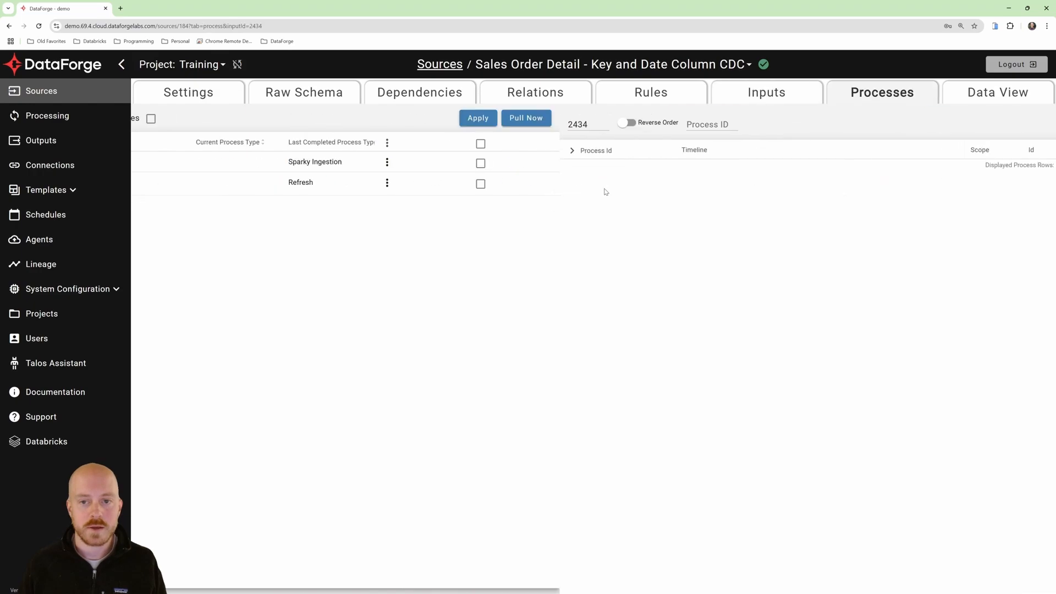
pyautogui.click(953, 188)
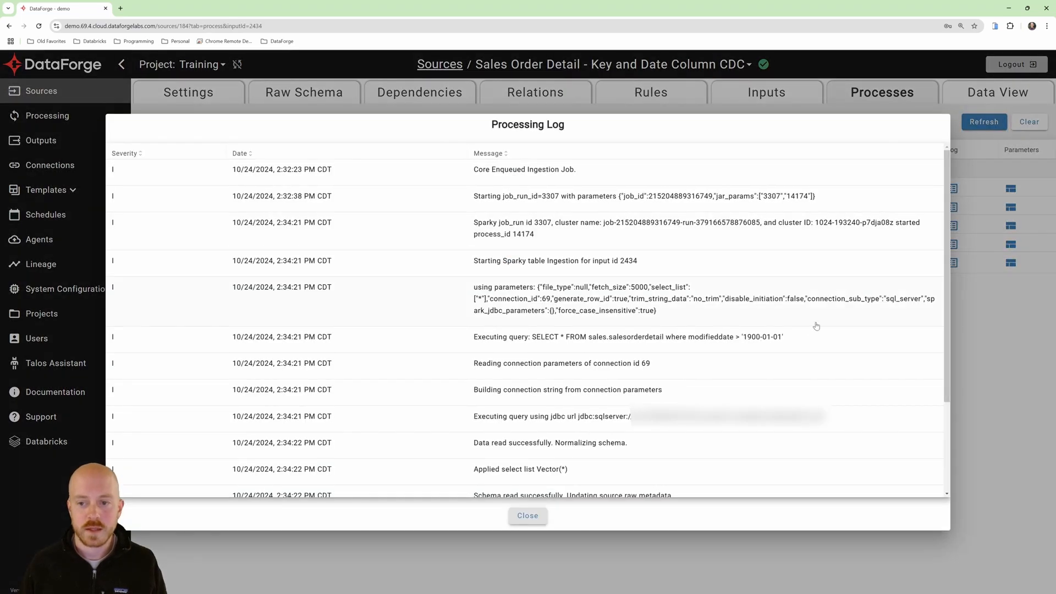
pyautogui.moveTo(792, 342); pyautogui.dragTo(743, 340)
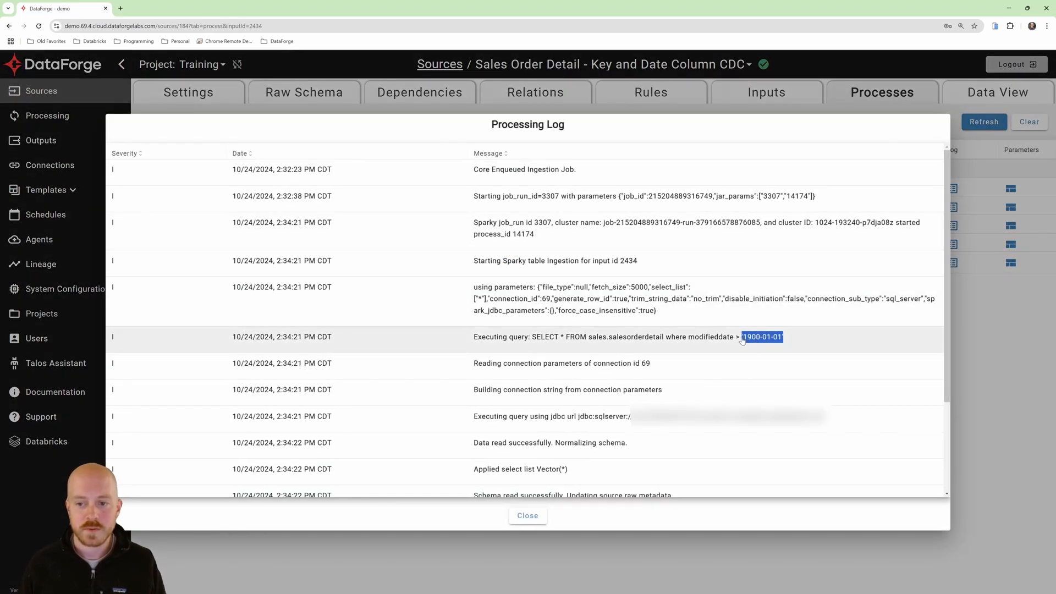
pyautogui.click(527, 515)
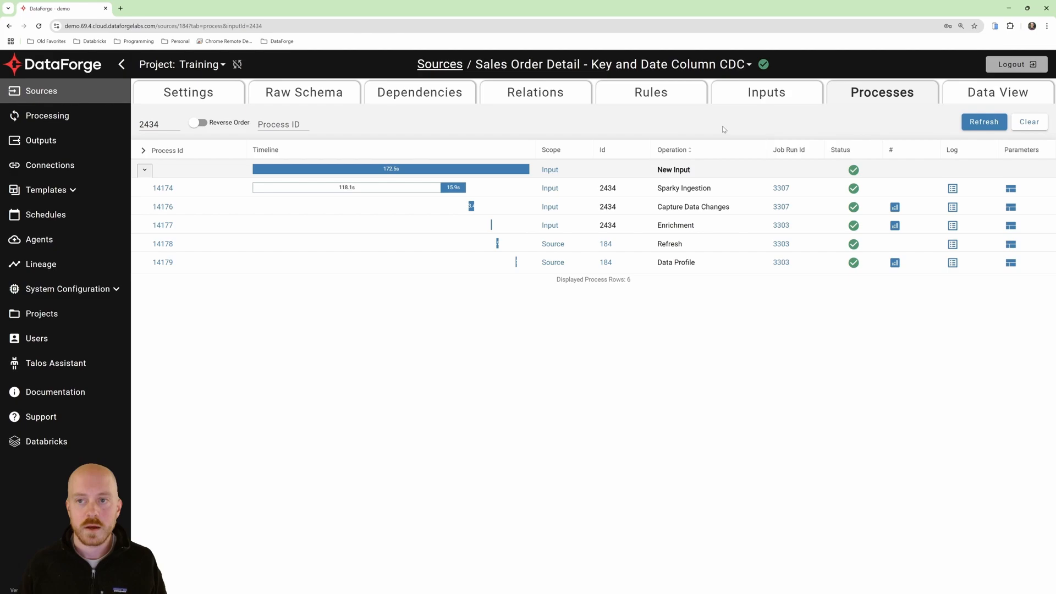
# Examine the modifieddate filter of the executed query in the Sparky Ingestion log of zero-record input 2439
pyautogui.click(743, 91)
pyautogui.click(608, 164)
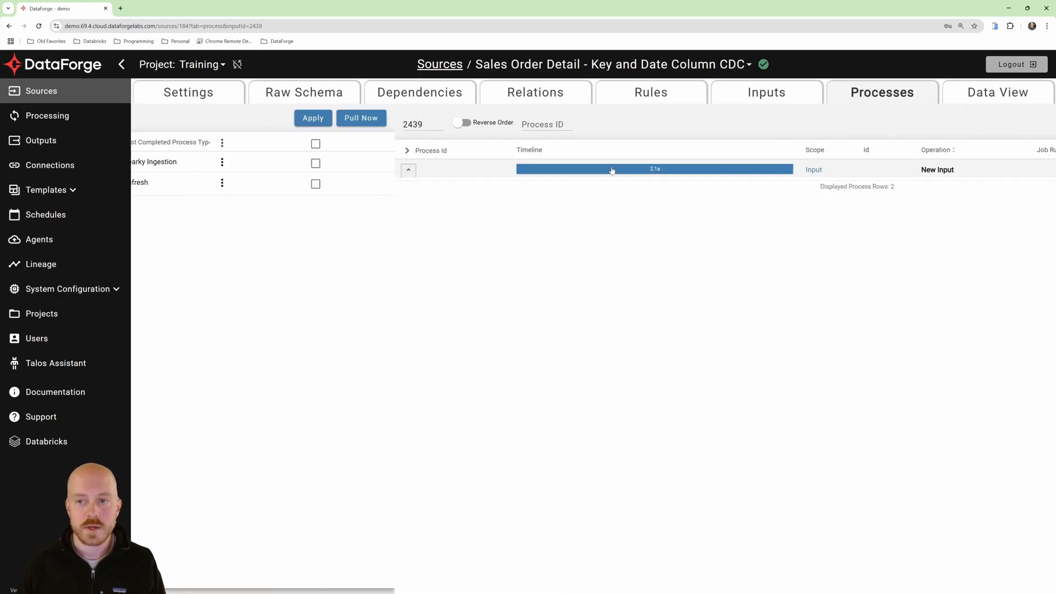
pyautogui.click(953, 189)
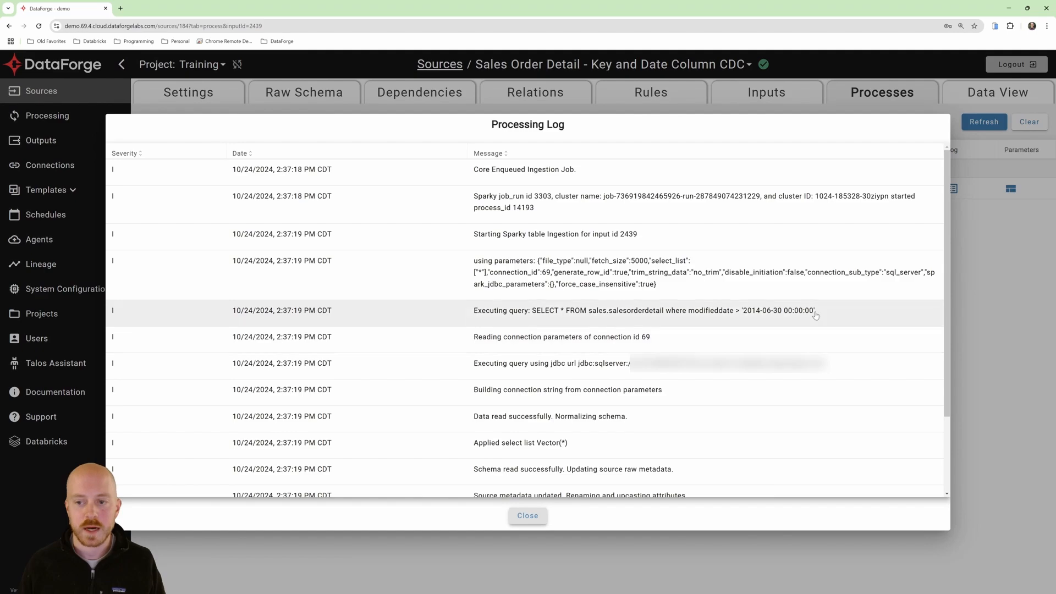
pyautogui.moveTo(815, 314); pyautogui.dragTo(742, 319)
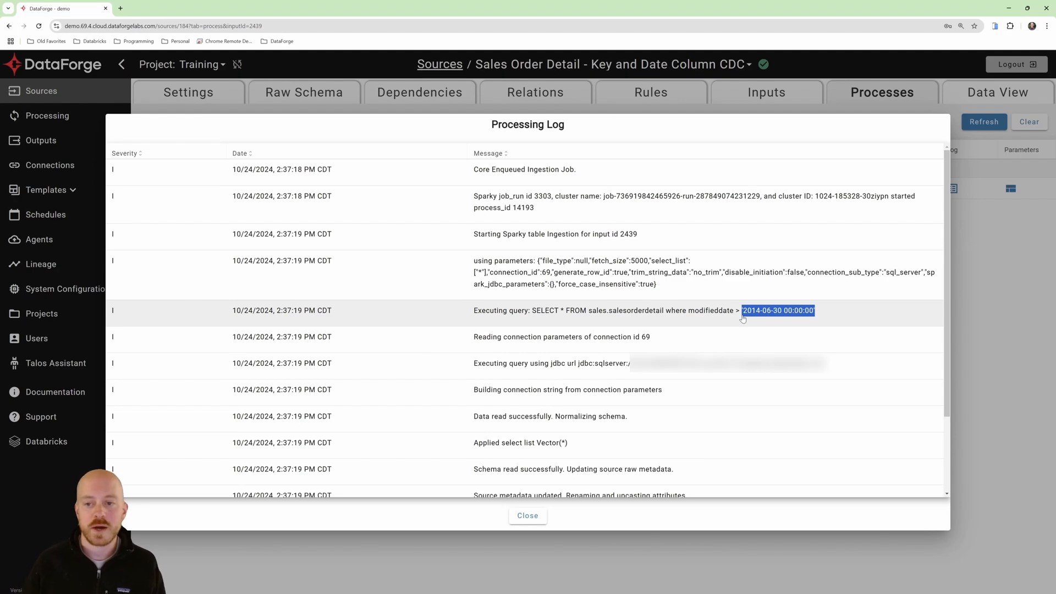
pyautogui.click(745, 314)
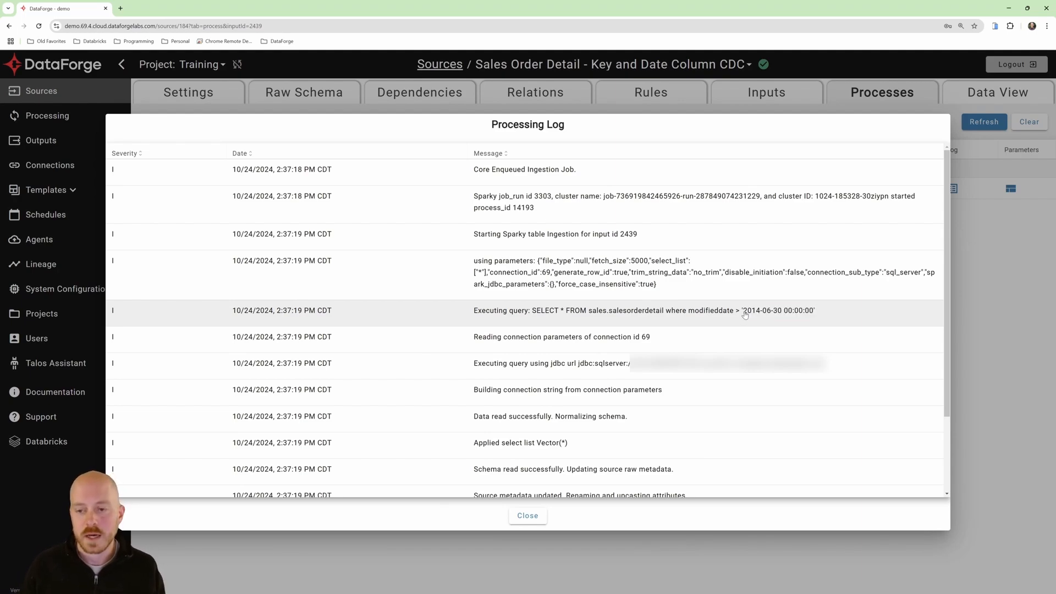
pyautogui.moveTo(743, 314); pyautogui.dragTo(818, 315)
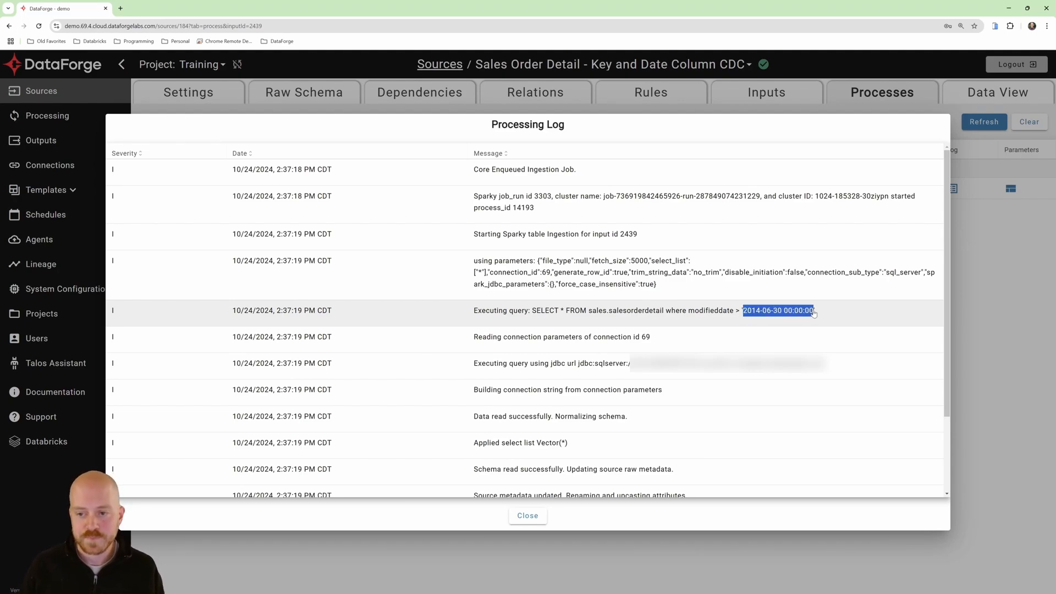
pyautogui.click(817, 314)
pyautogui.click(528, 516)
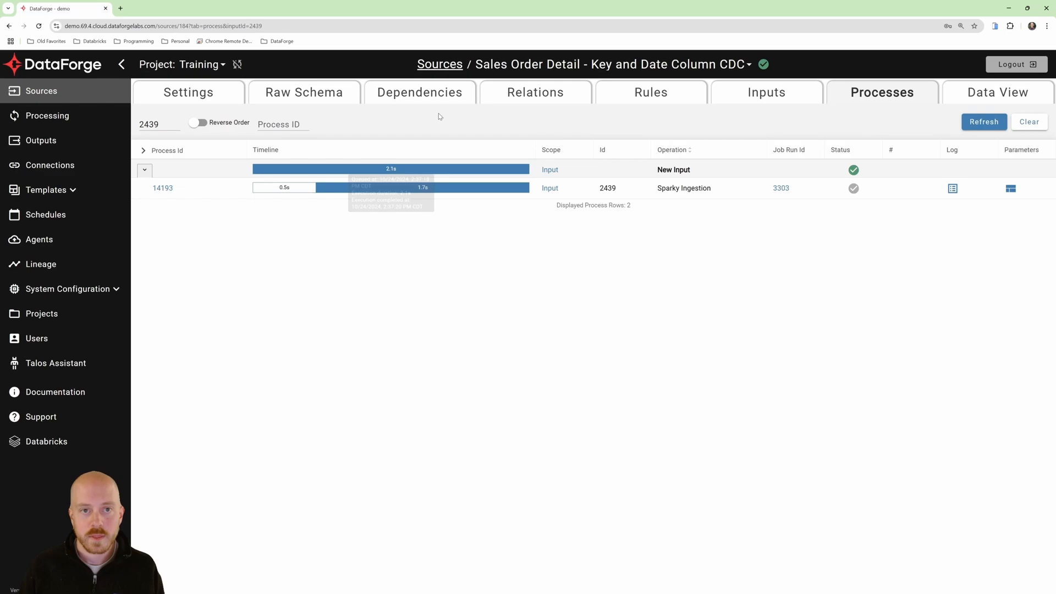
# Open the Sales Order Detail - None source and review its source query, Watermark Column and Watermark Initial Value under Capture Data Changes
pyautogui.click(440, 64)
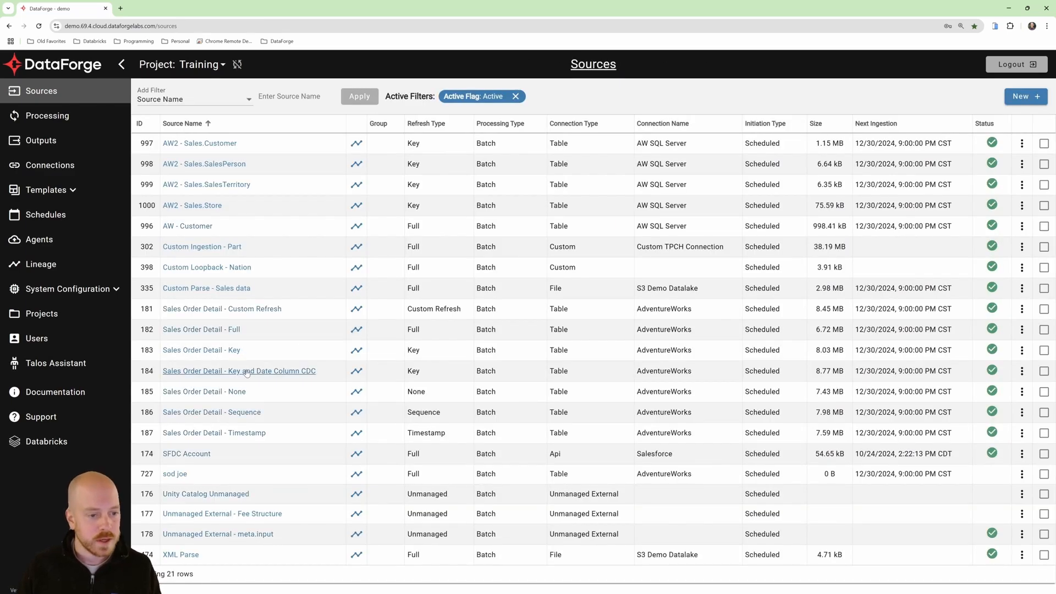
pyautogui.click(231, 392)
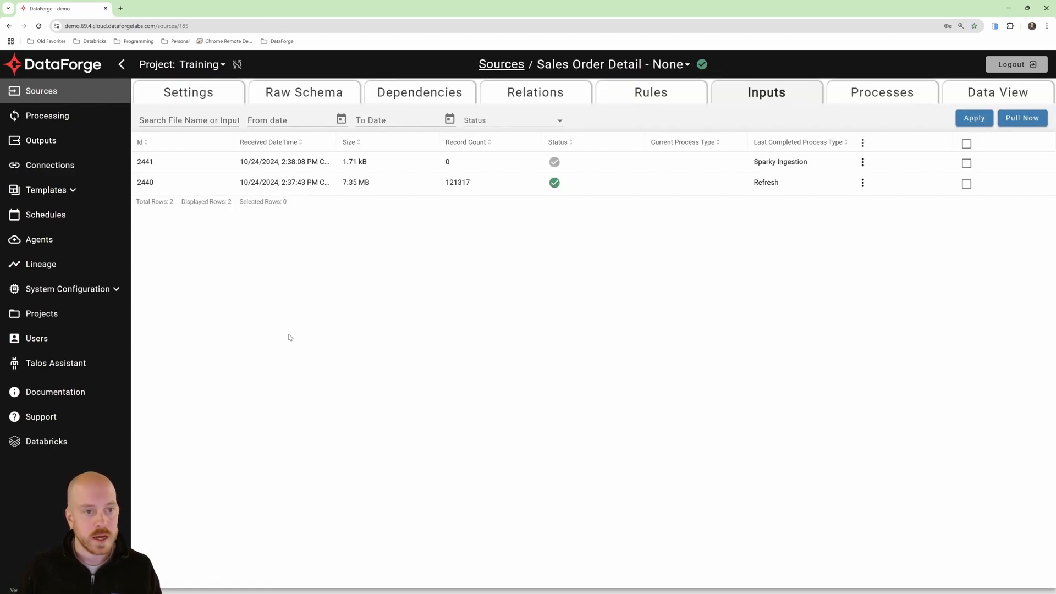
pyautogui.click(191, 94)
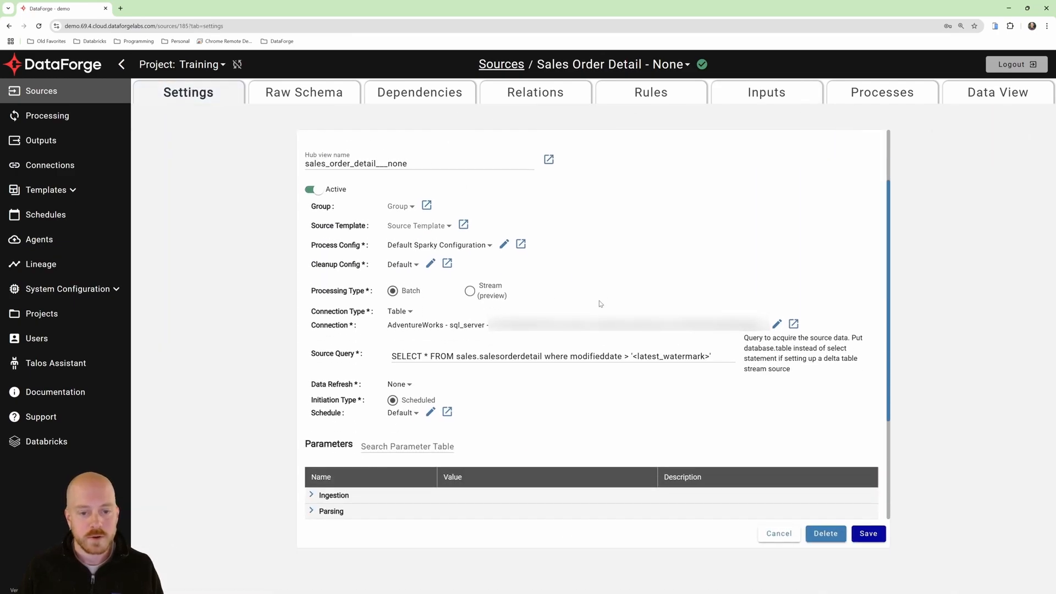
pyautogui.scroll(-1, 600, 303)
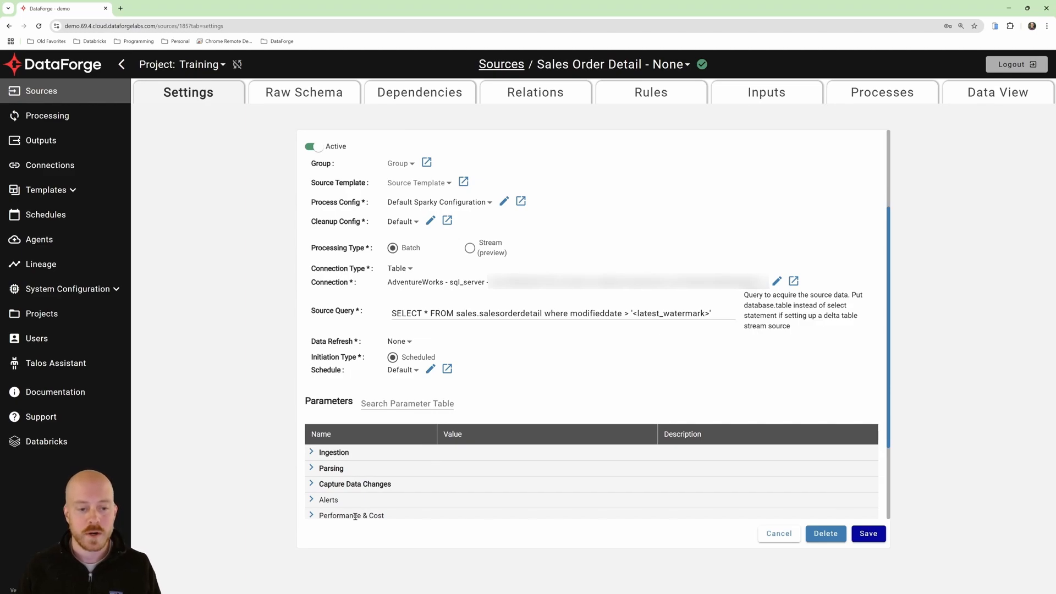
pyautogui.click(312, 484)
pyautogui.scroll(-2, 413, 440)
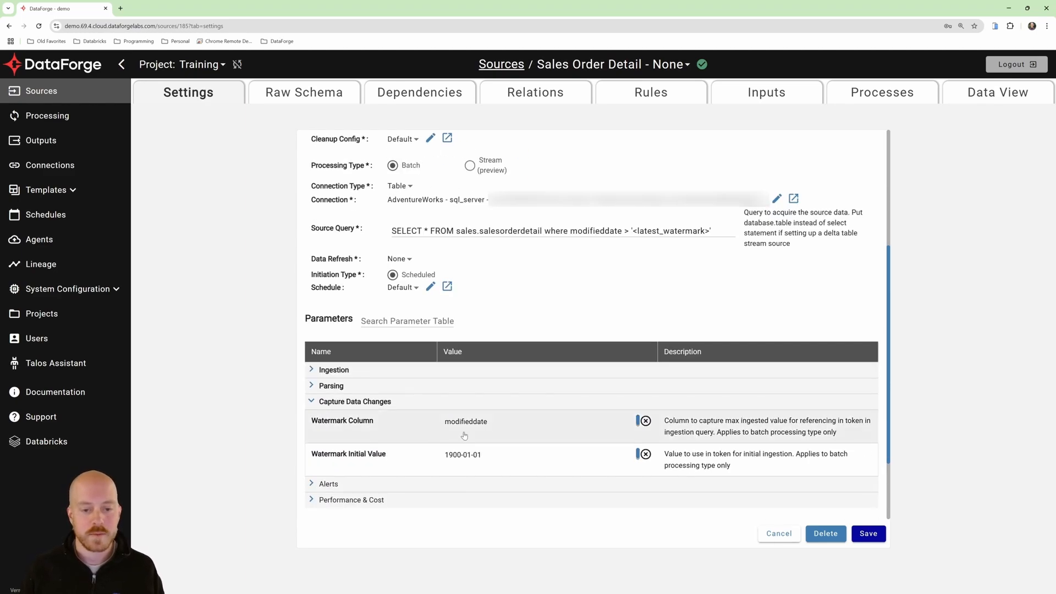
pyautogui.click(474, 426)
pyautogui.doubleClick(475, 424)
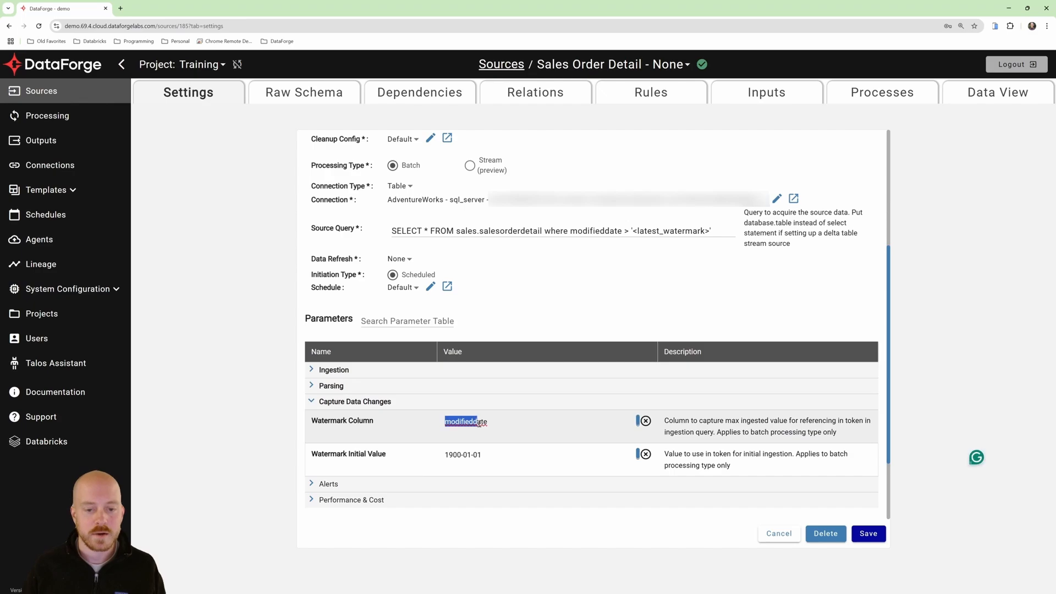
pyautogui.click(476, 424)
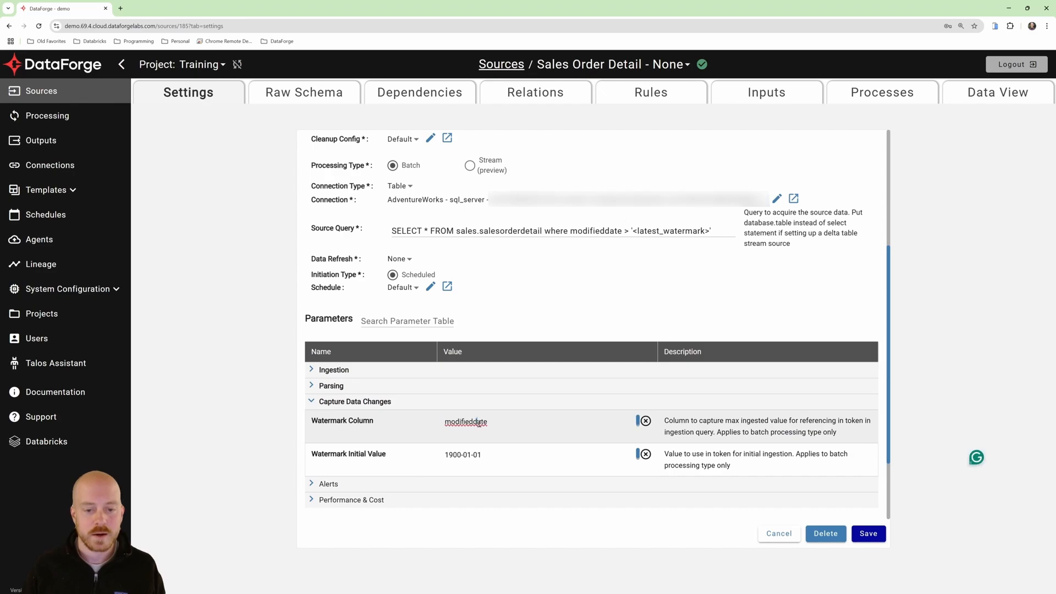
pyautogui.doubleClick(475, 456)
pyautogui.click(475, 456)
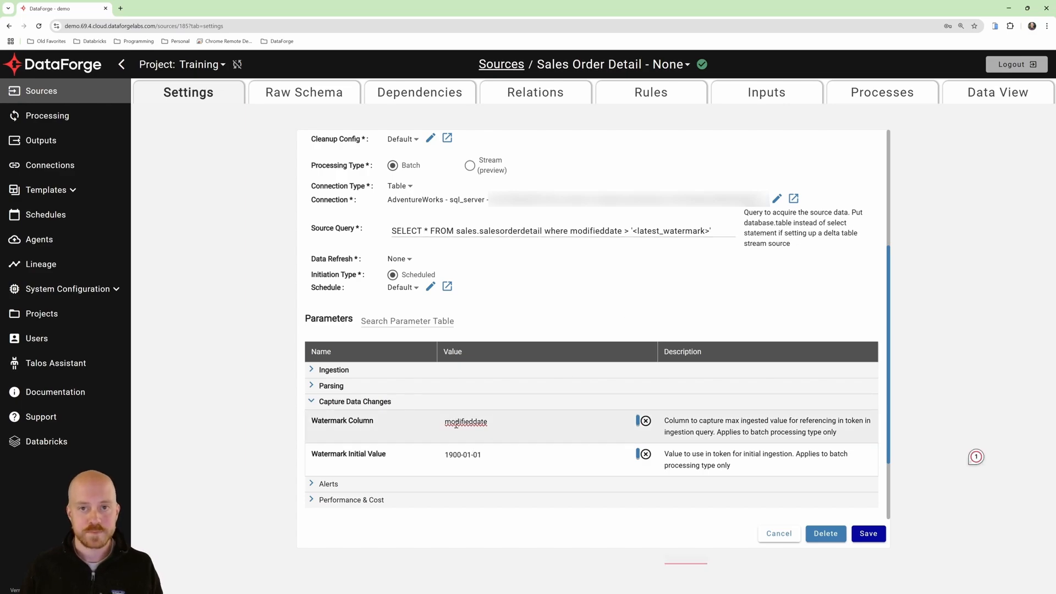
# Open the Sales Order Detail - Sequence source and review its Range Column and the <latest_sequence> token in its source query
pyautogui.click(510, 65)
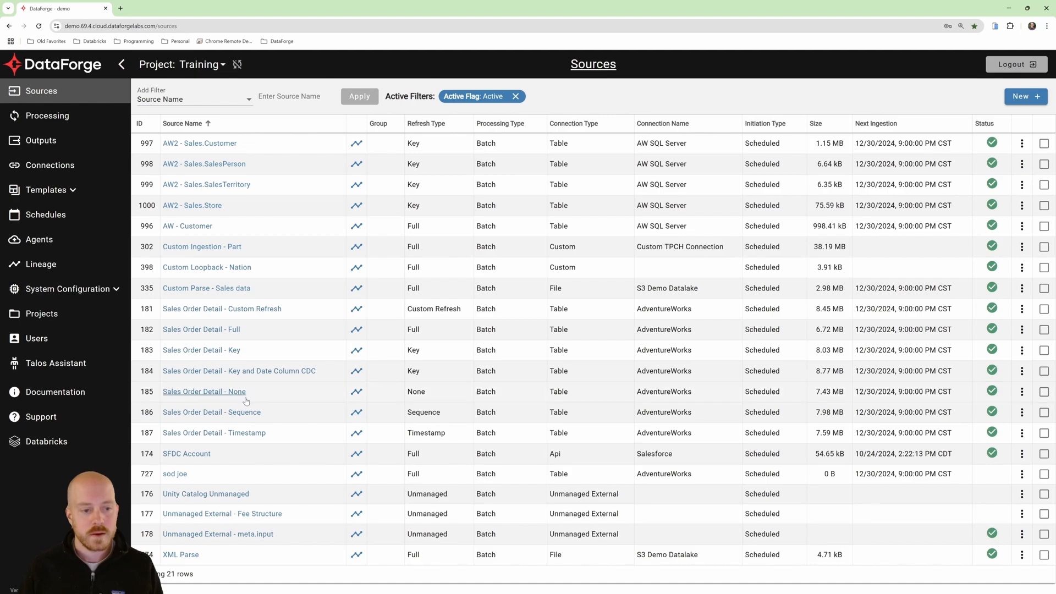
pyautogui.click(241, 412)
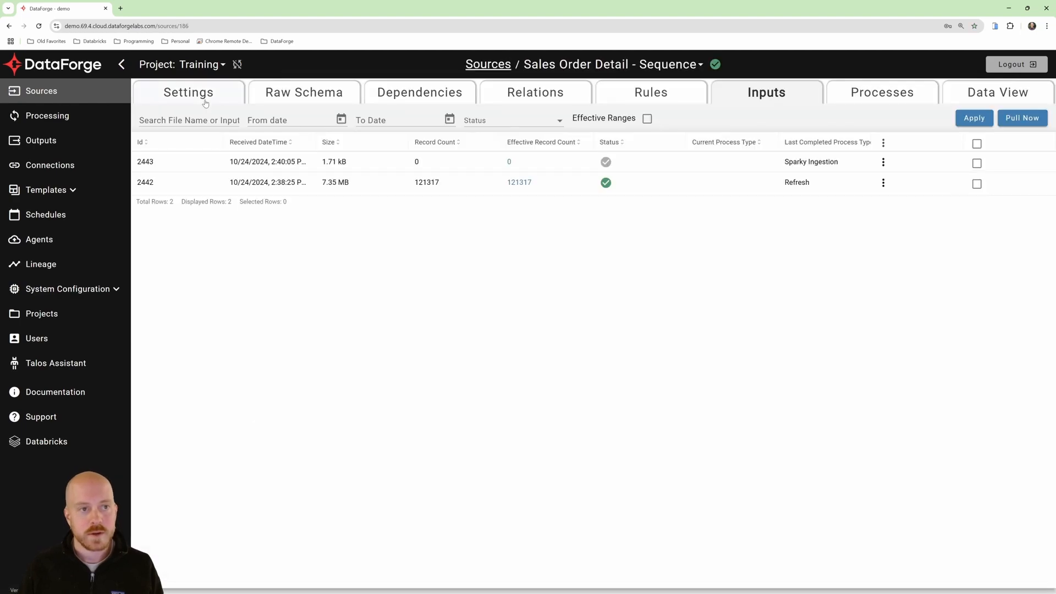
pyautogui.click(204, 102)
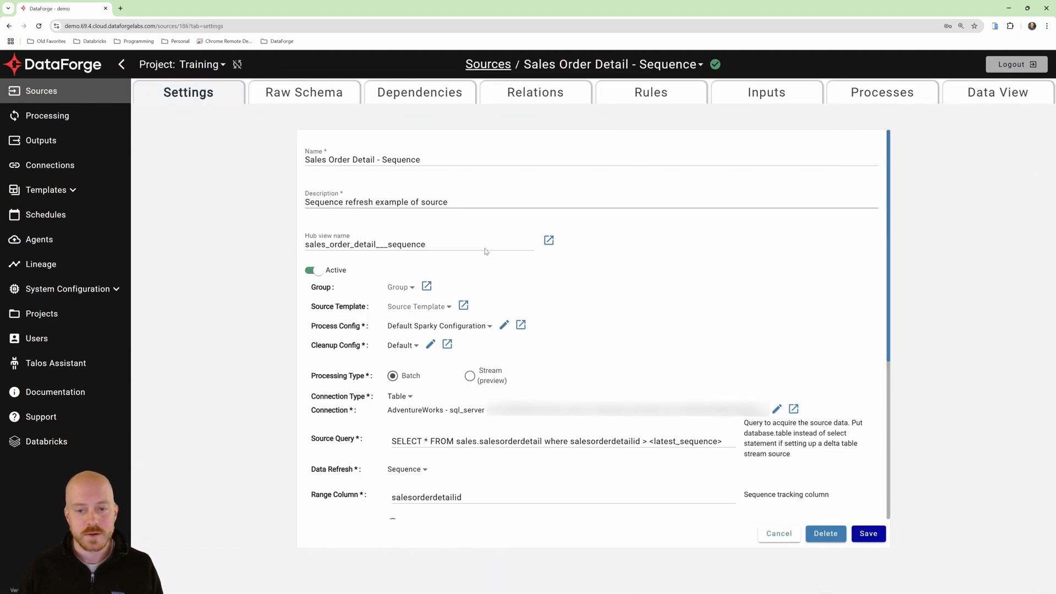
pyautogui.scroll(-3, 631, 311)
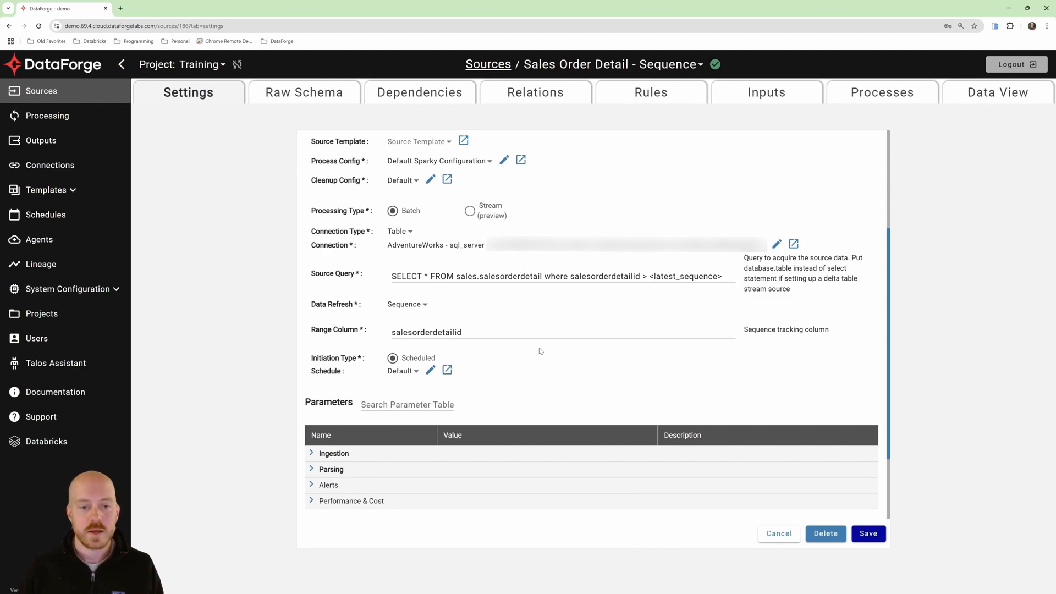
pyautogui.moveTo(480, 330); pyautogui.dragTo(398, 335)
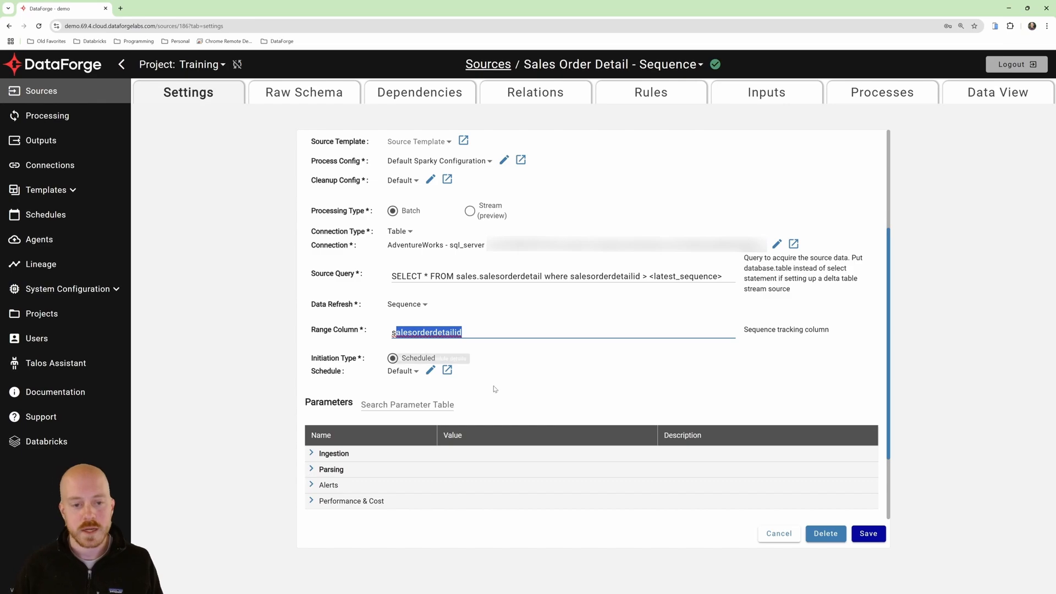
pyautogui.click(526, 374)
pyautogui.moveTo(556, 330); pyautogui.dragTo(393, 332)
pyautogui.doubleClick(686, 276)
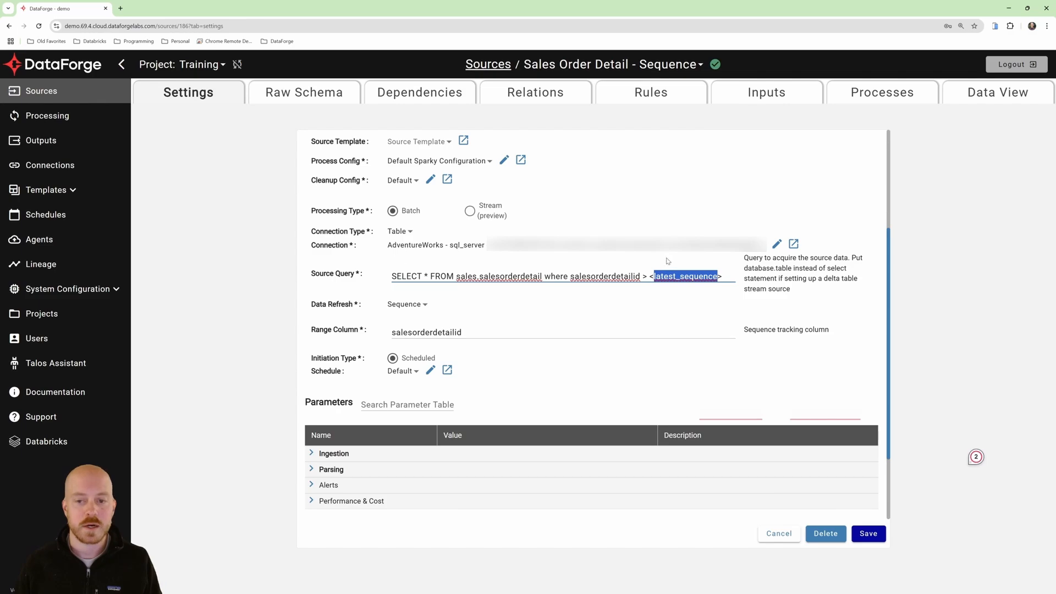
pyautogui.click(673, 275)
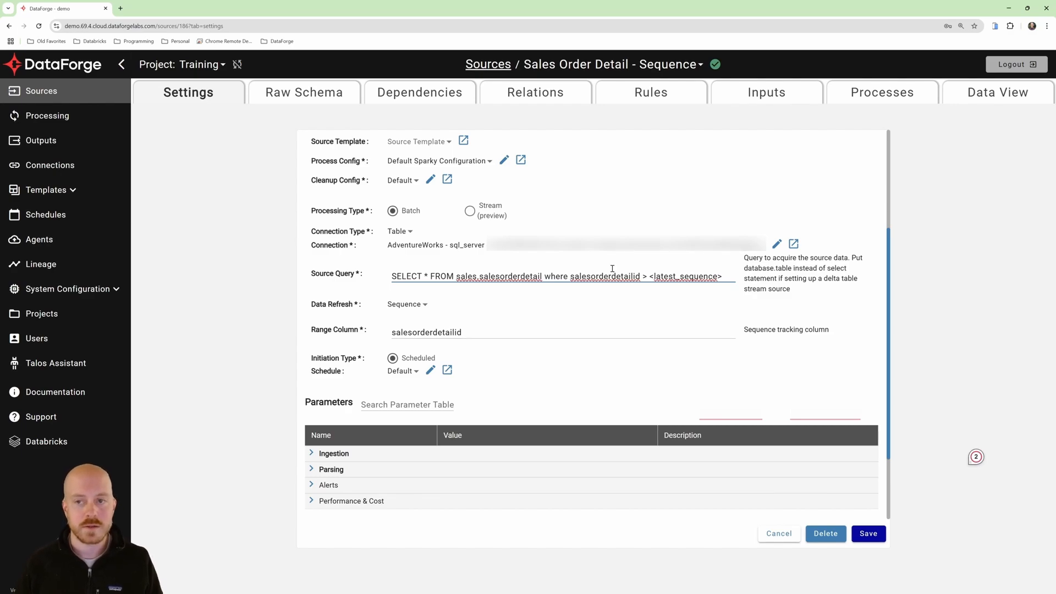
# Examine the salesorderdetailid filter of the executed query in the Sparky Ingestion log of the source's first input, 2442
pyautogui.click(762, 93)
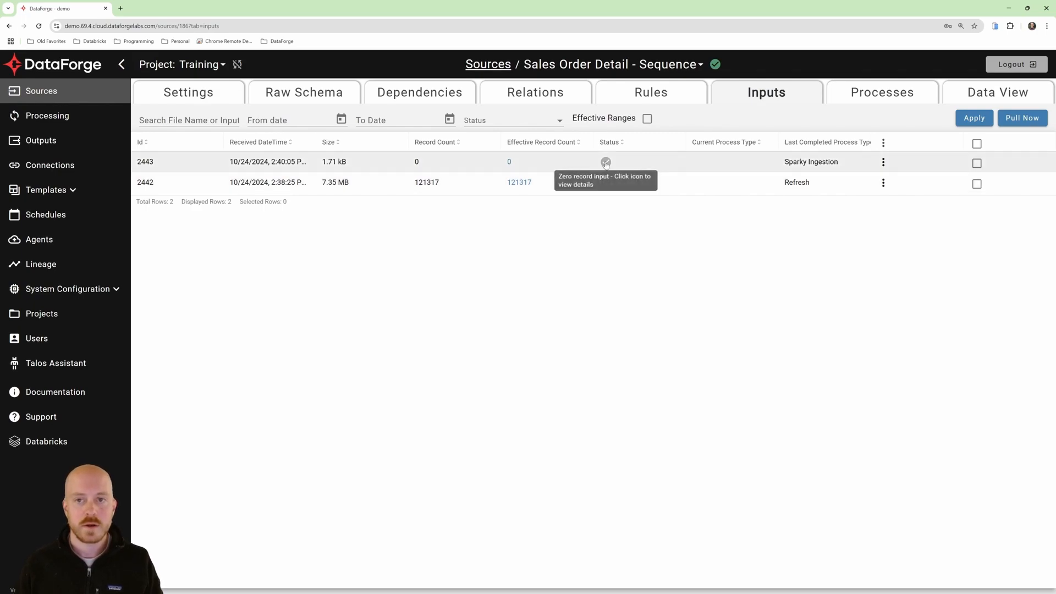
pyautogui.click(605, 183)
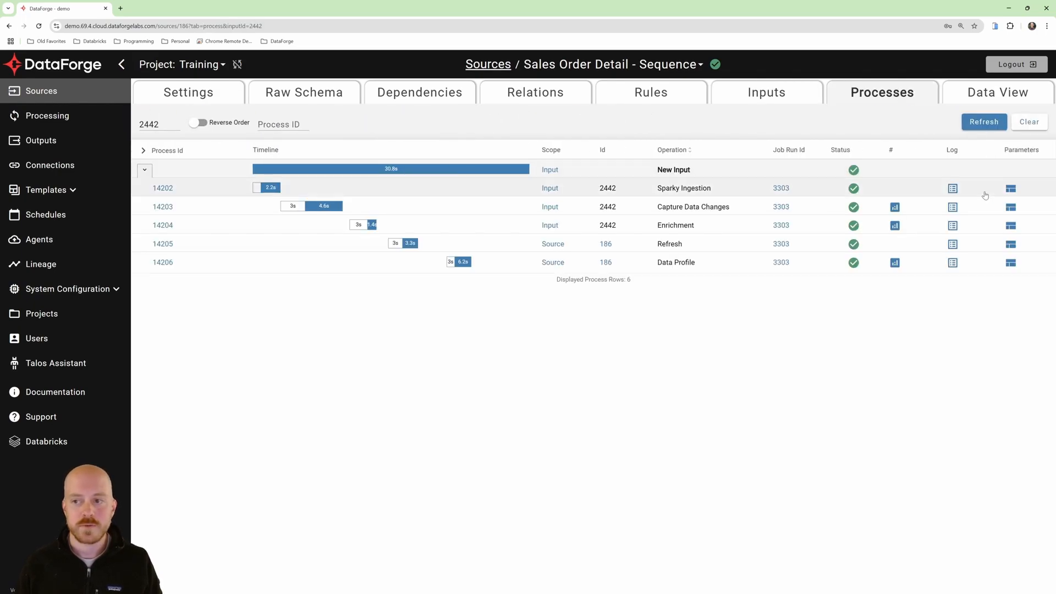
pyautogui.click(953, 189)
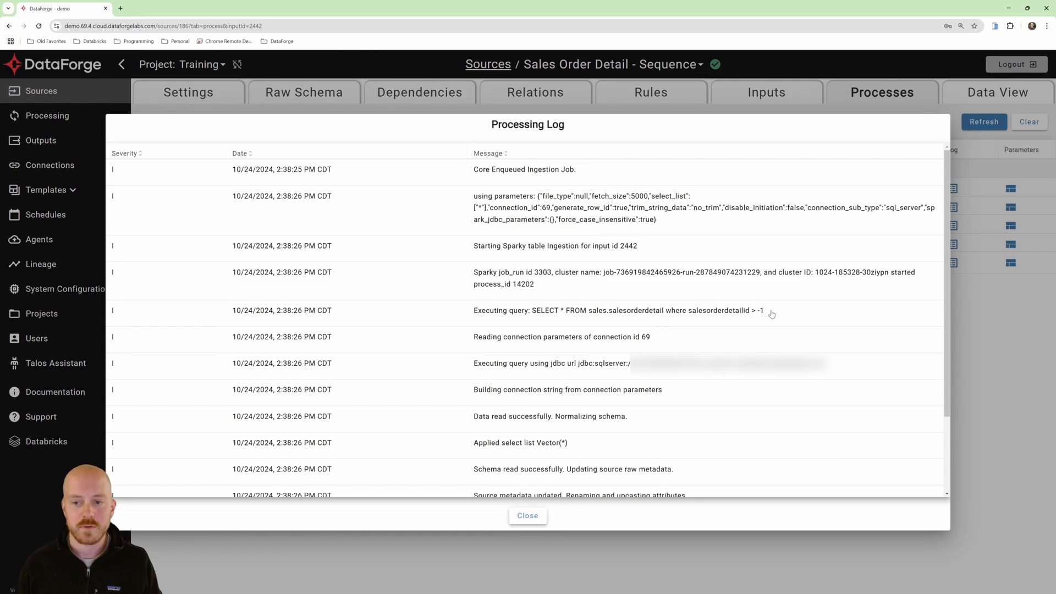
pyautogui.click(528, 515)
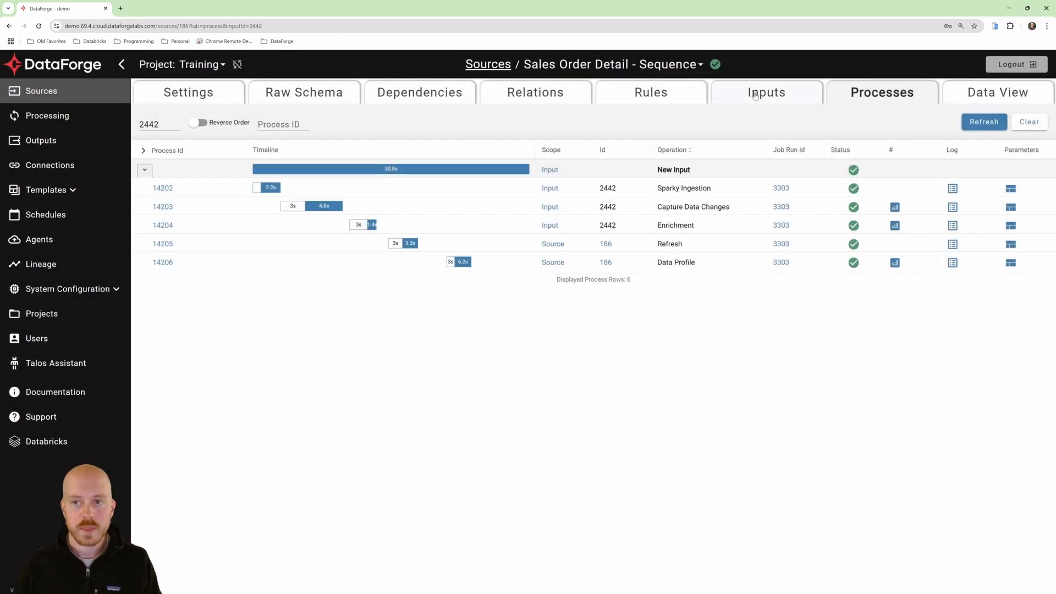
# Open the ingestion log of input 2443 and examine the salesorderdetailid filter of its executed query
pyautogui.click(766, 92)
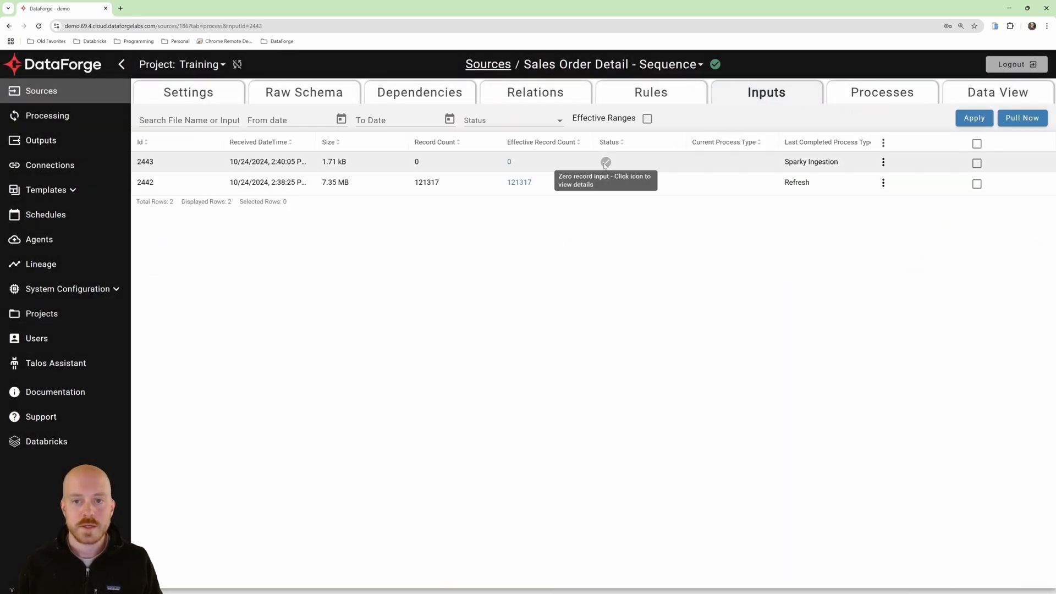
pyautogui.click(605, 162)
pyautogui.click(953, 189)
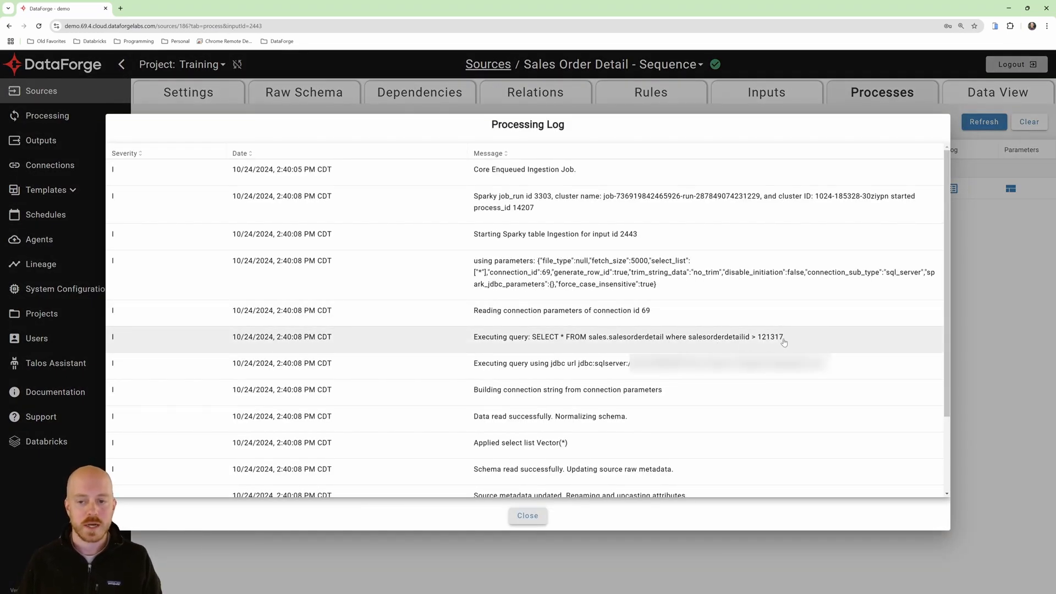
pyautogui.moveTo(784, 337); pyautogui.dragTo(758, 338)
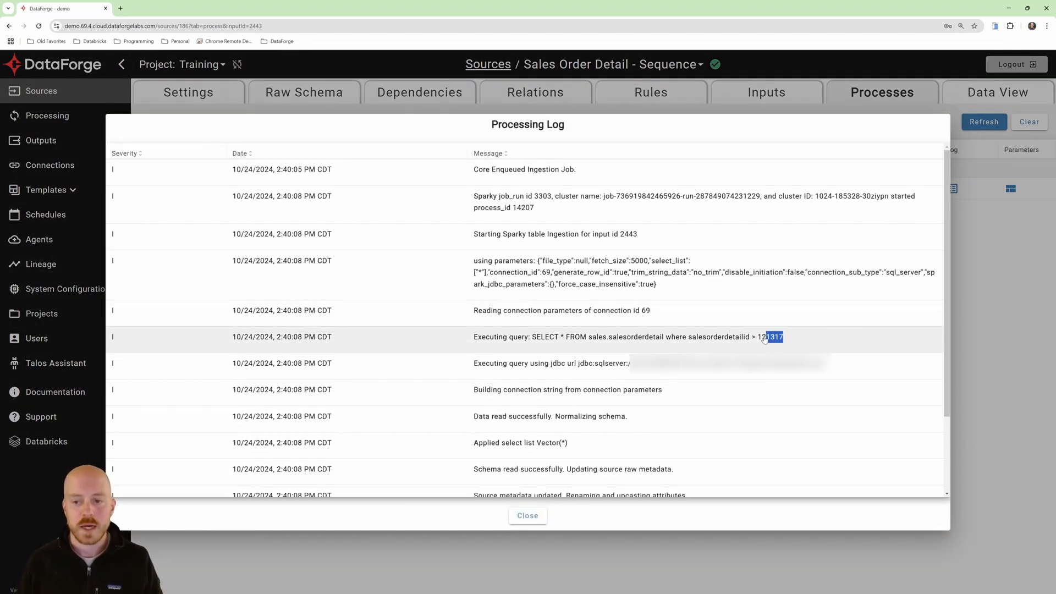
# Close the processing log of the Sequence source and open the settings of the Sales Order Detail - Timestamp source
pyautogui.click(533, 515)
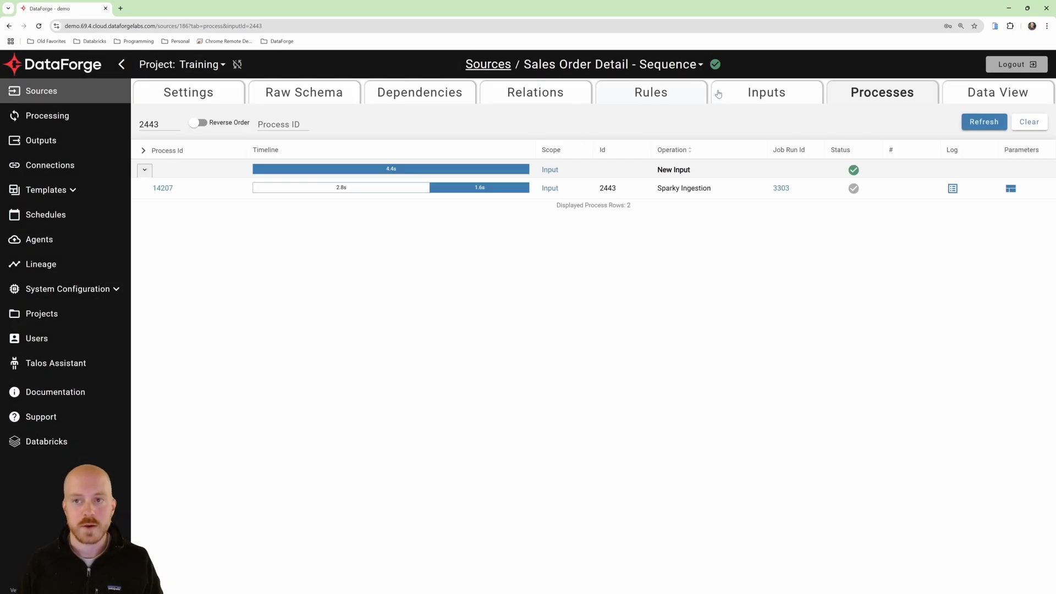
pyautogui.click(718, 94)
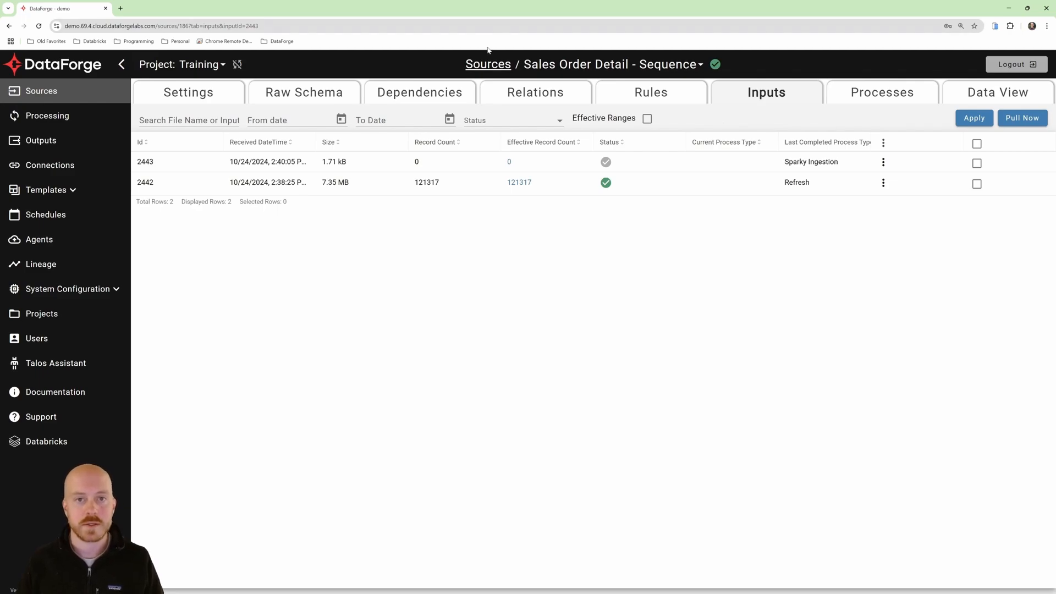
pyautogui.click(491, 65)
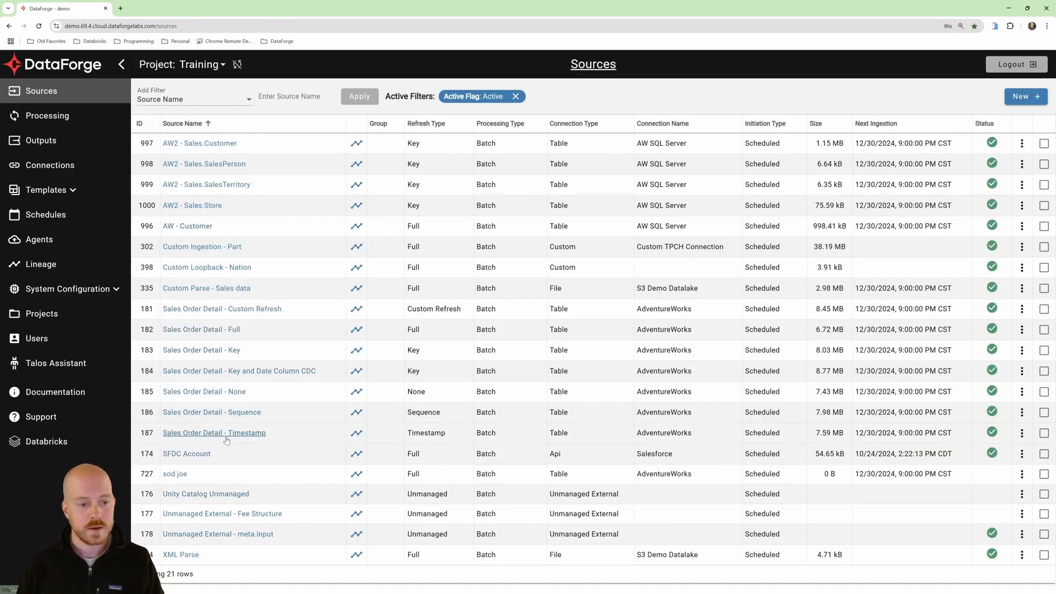
pyautogui.click(226, 433)
pyautogui.click(191, 94)
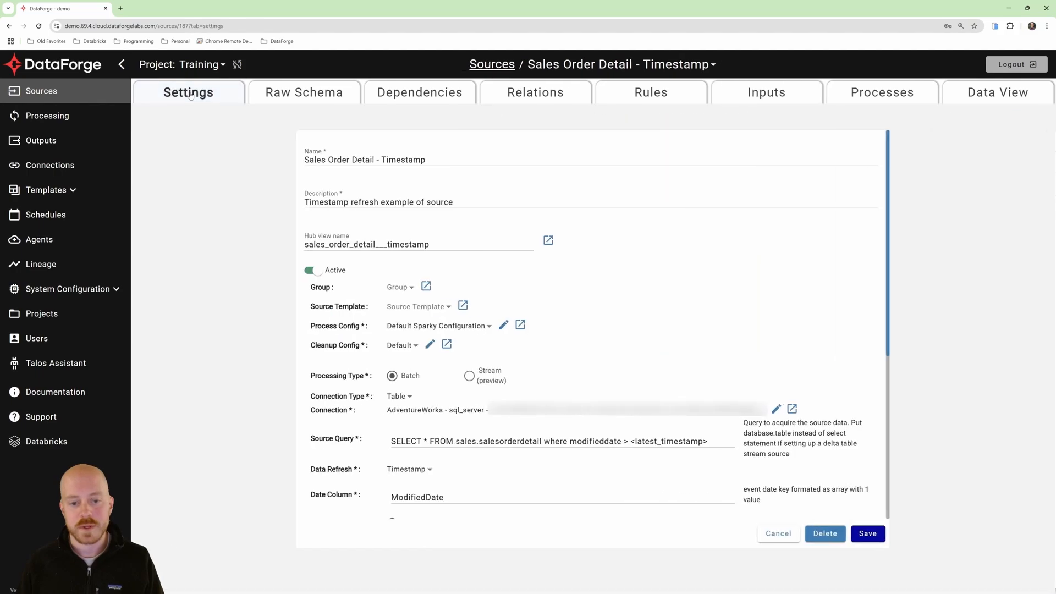
# Review the Timestamp source's Capture Data Changes parameters, Date Column and the <latest_timestamp> token in its source query
pyautogui.scroll(-3, 652, 280)
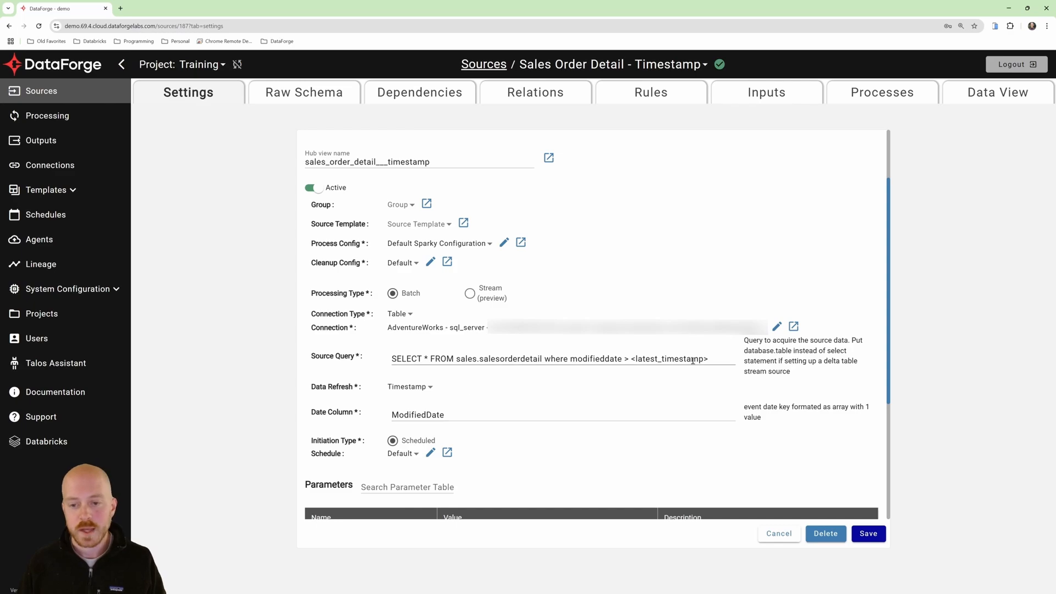
pyautogui.scroll(-3, 357, 451)
pyautogui.click(314, 486)
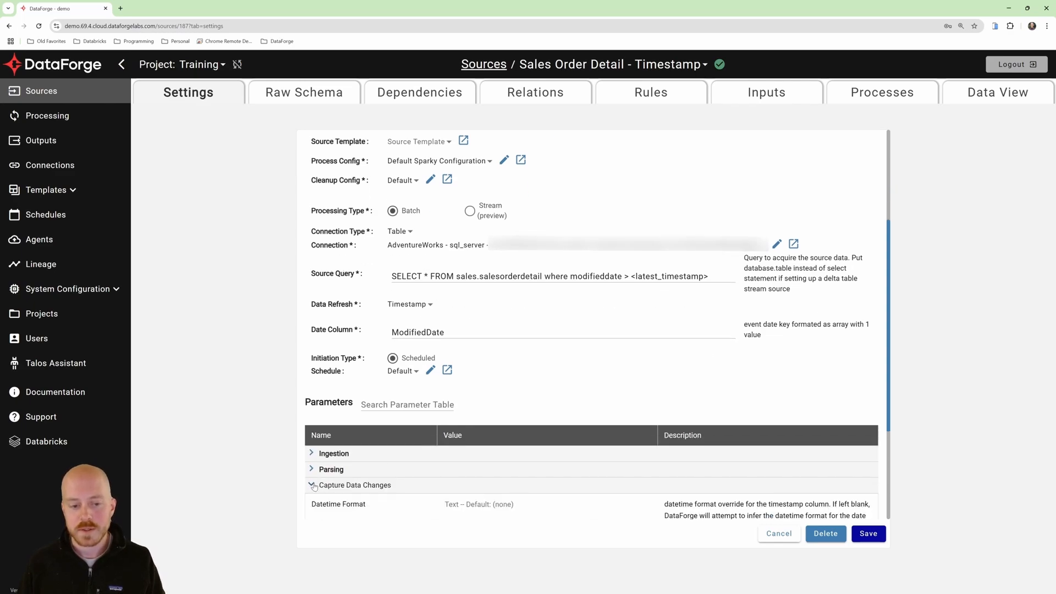
pyautogui.scroll(-1, 313, 486)
pyautogui.click(311, 444)
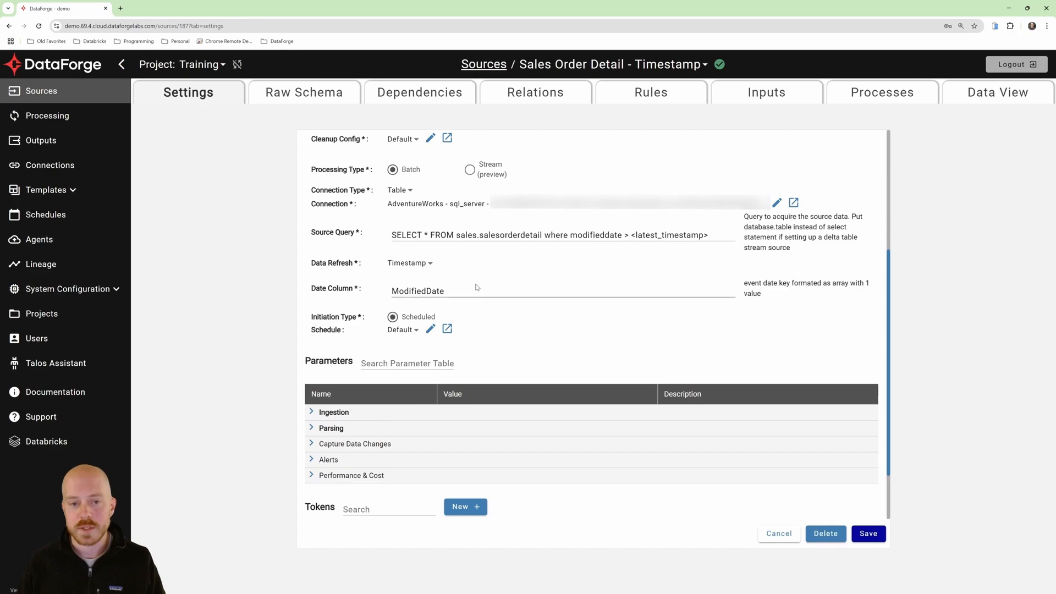
pyautogui.click(441, 291)
pyautogui.moveTo(441, 292); pyautogui.dragTo(390, 295)
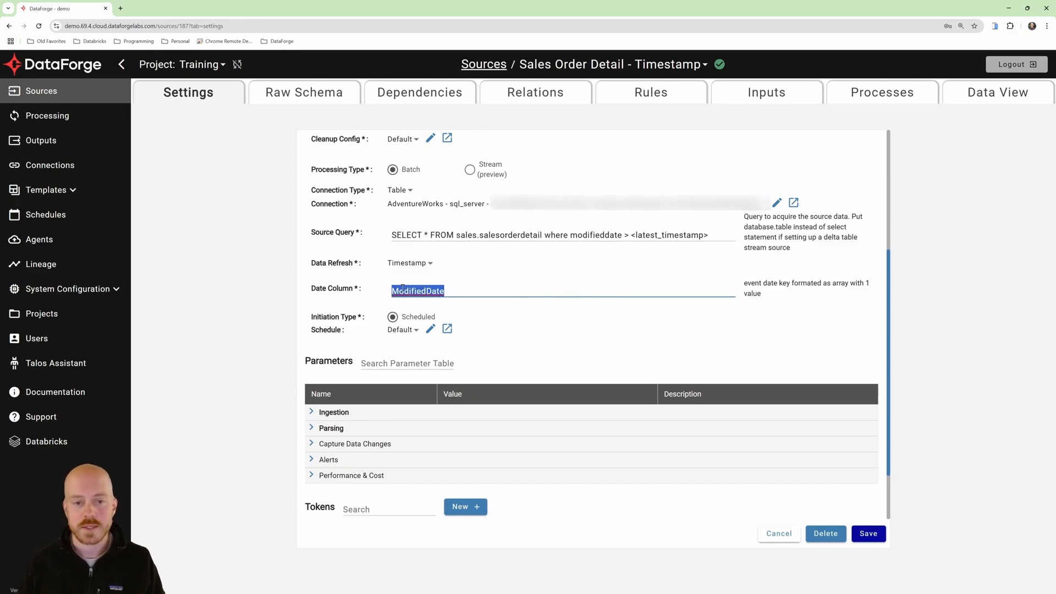
pyautogui.moveTo(636, 235); pyautogui.dragTo(642, 235)
pyautogui.tripleClick(637, 236)
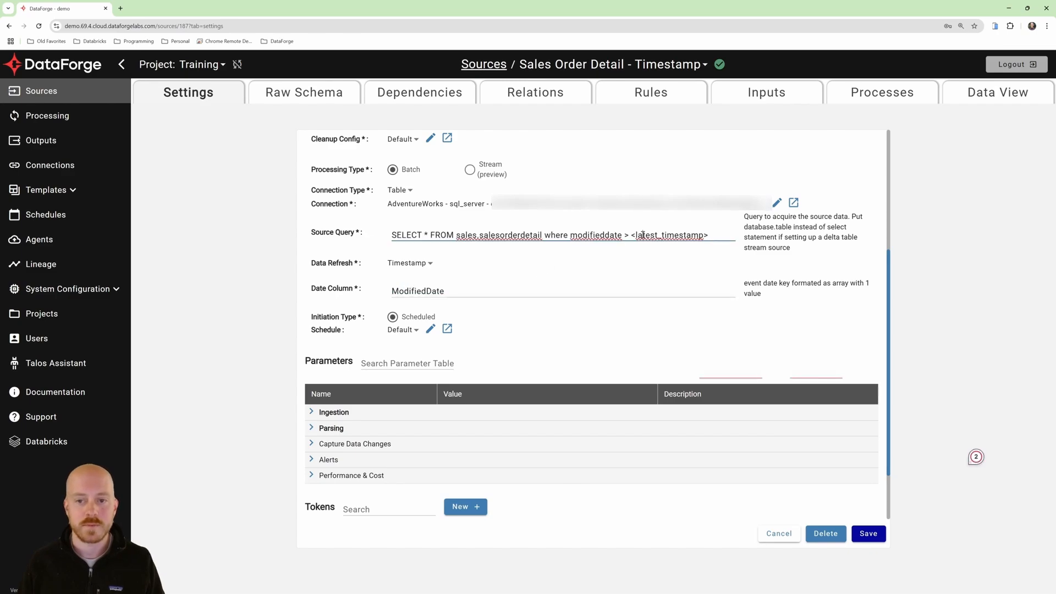
# Open the Sparky Ingestion log of the Timestamp source's input 2447 and examine the modifieddate filter of the executed query
pyautogui.click(770, 92)
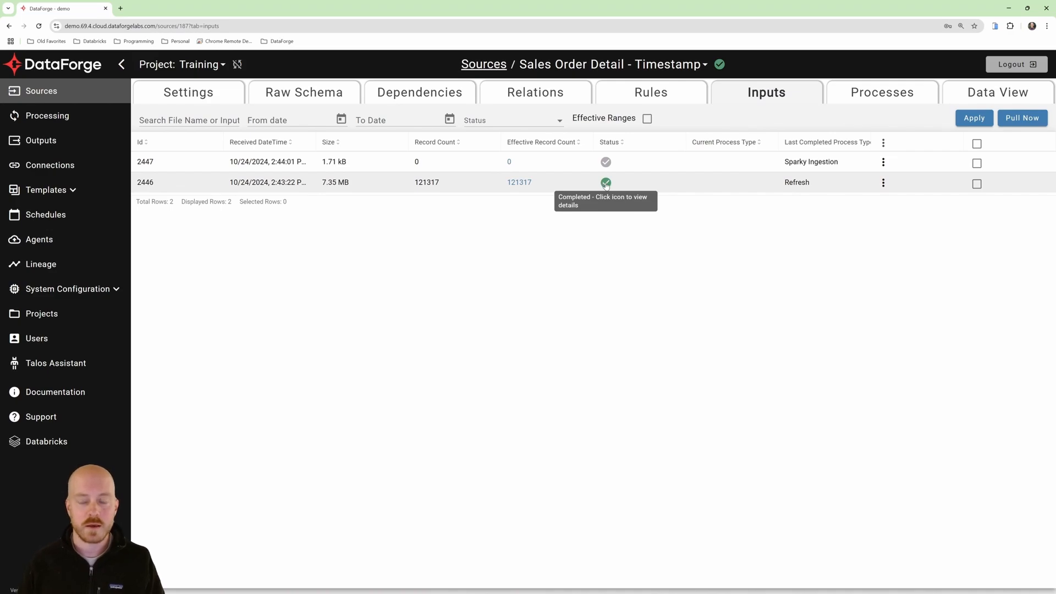
pyautogui.click(606, 183)
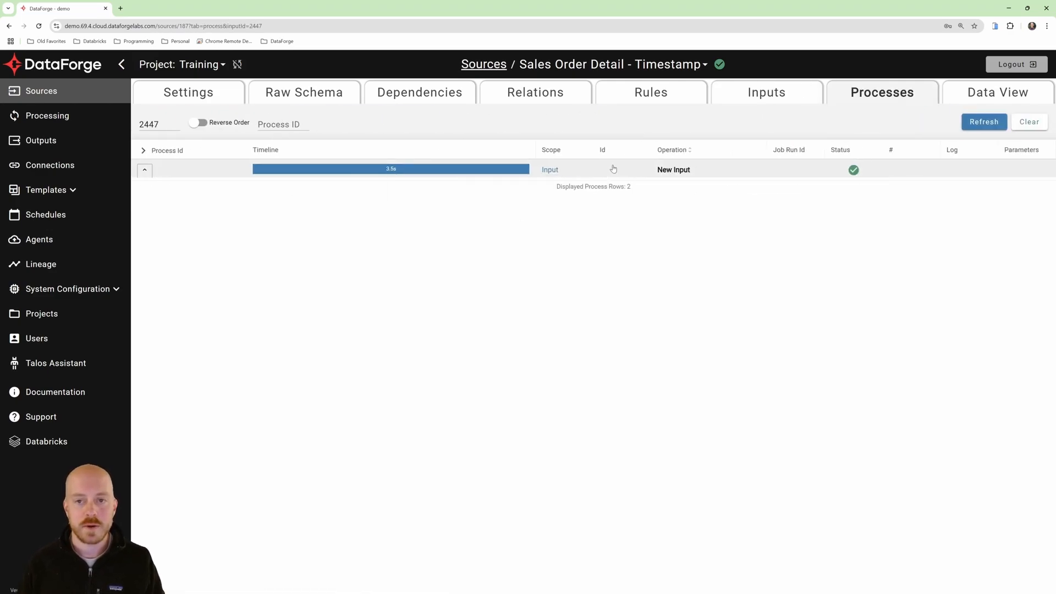
pyautogui.click(952, 188)
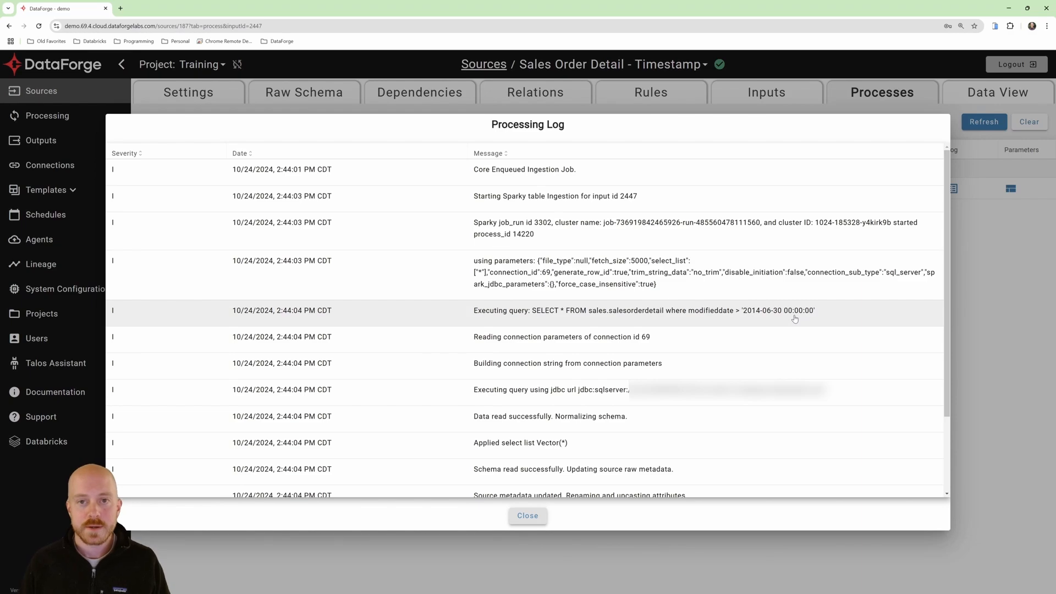
pyautogui.click(525, 515)
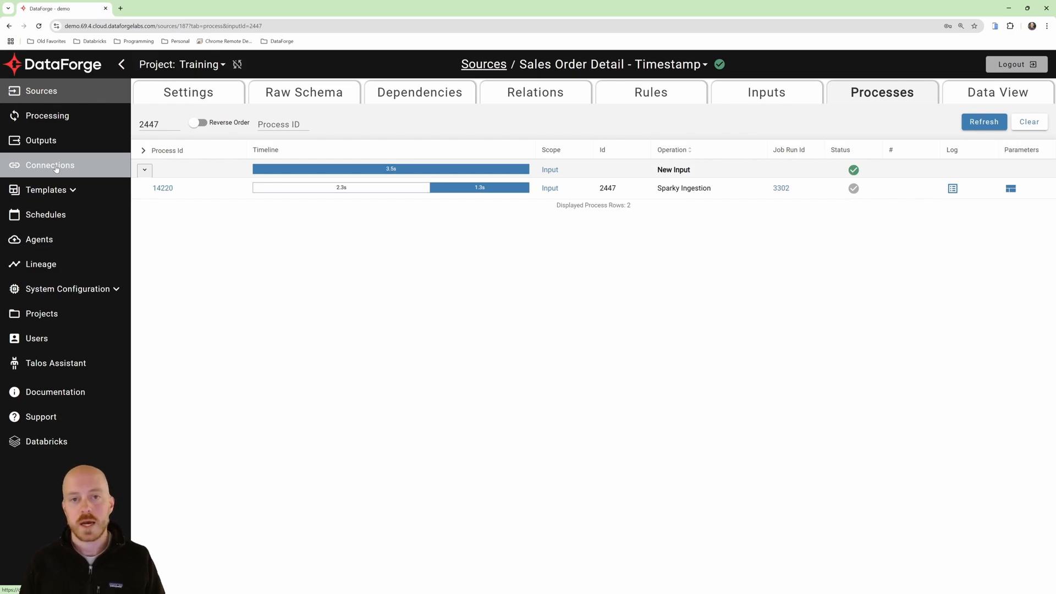
# Return to the Timestamp source's settings and review its source query and data refresh configuration again
pyautogui.click(188, 92)
pyautogui.scroll(-2, 571, 365)
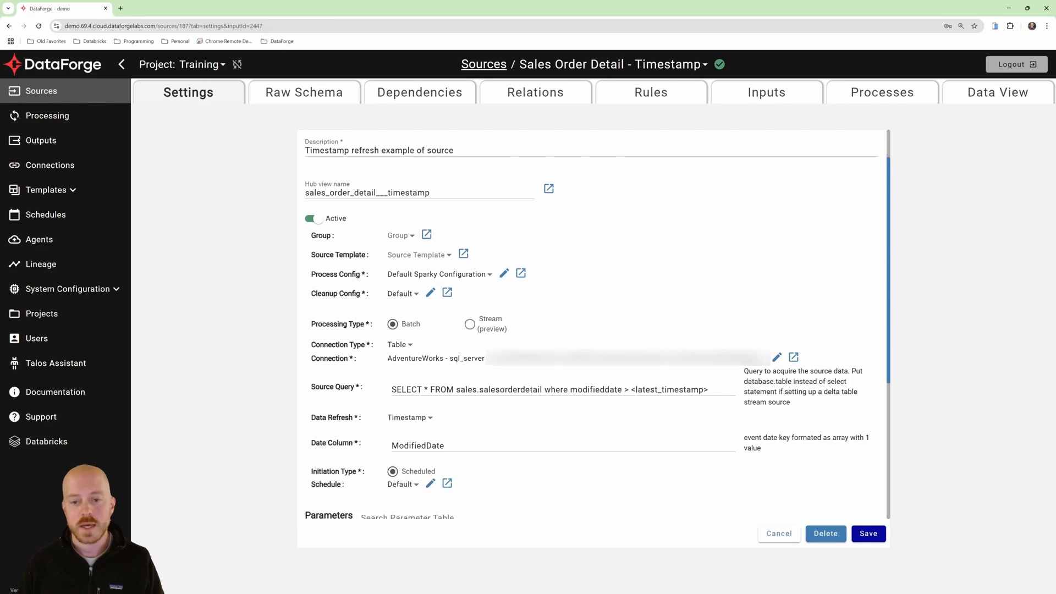